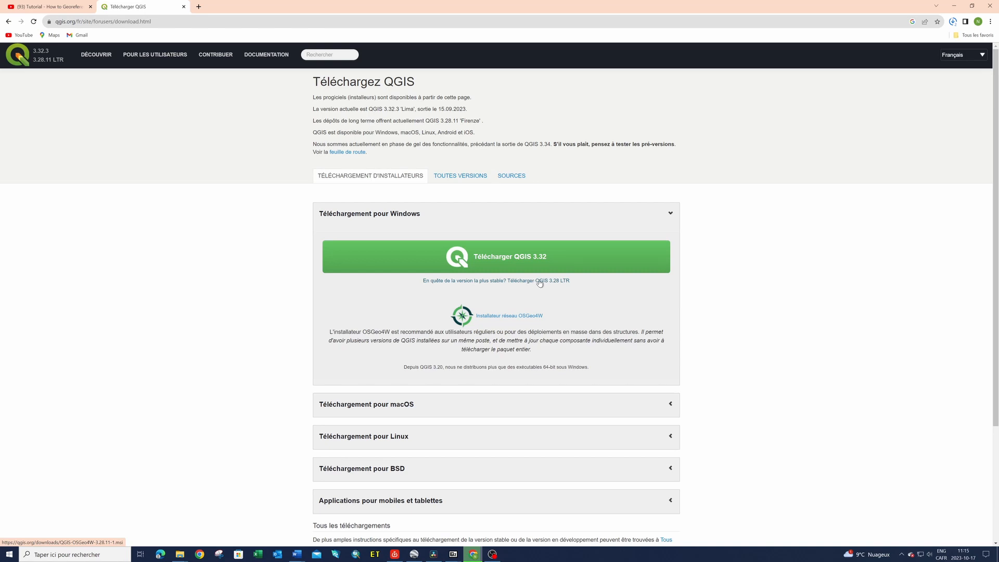
Download the QGIS 3.28 LTR installer for Windows, dismiss the thank-you message, and launch the downloaded QGIS-OSGeo4W-3.28.11-1 package
click(539, 281)
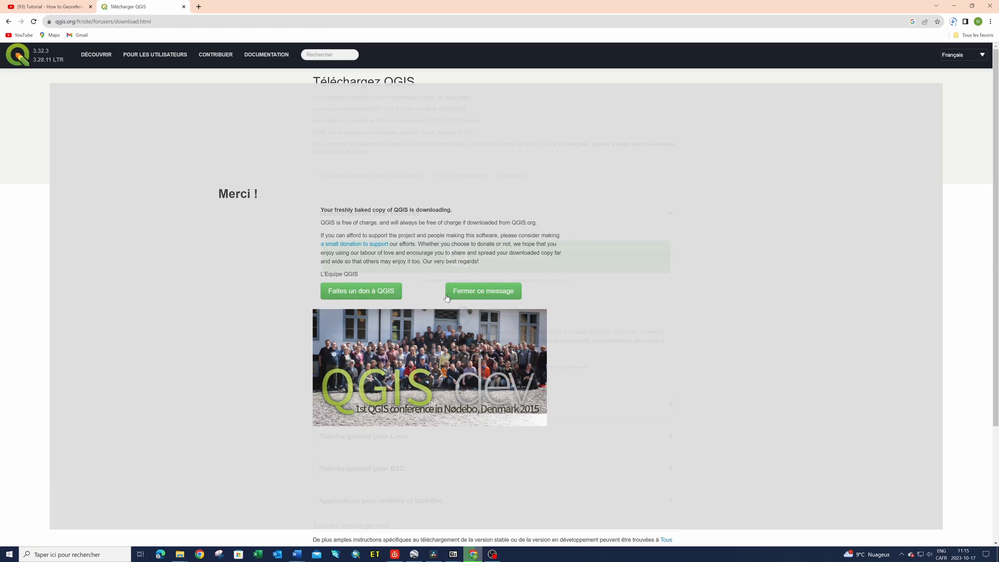
click(483, 292)
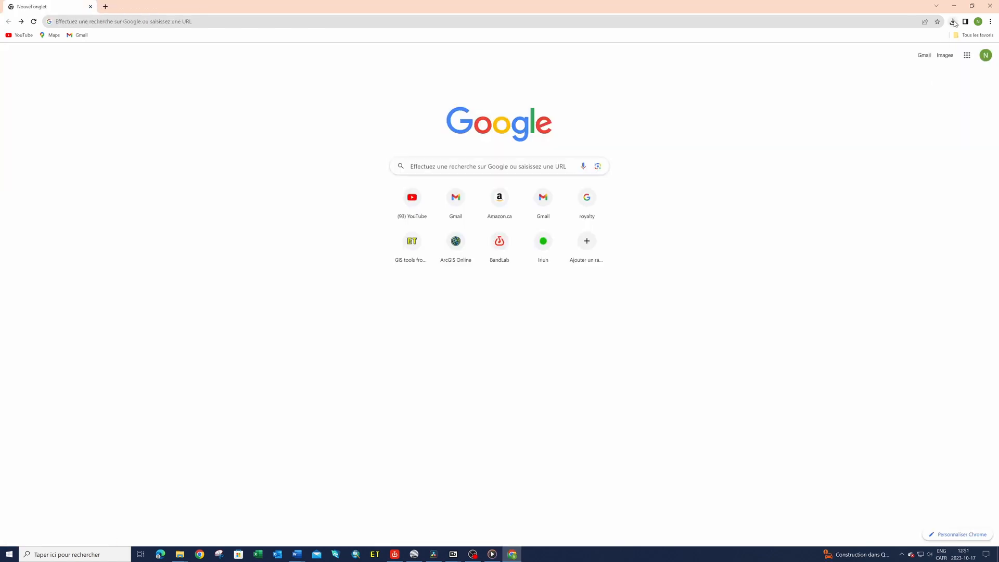
click(953, 22)
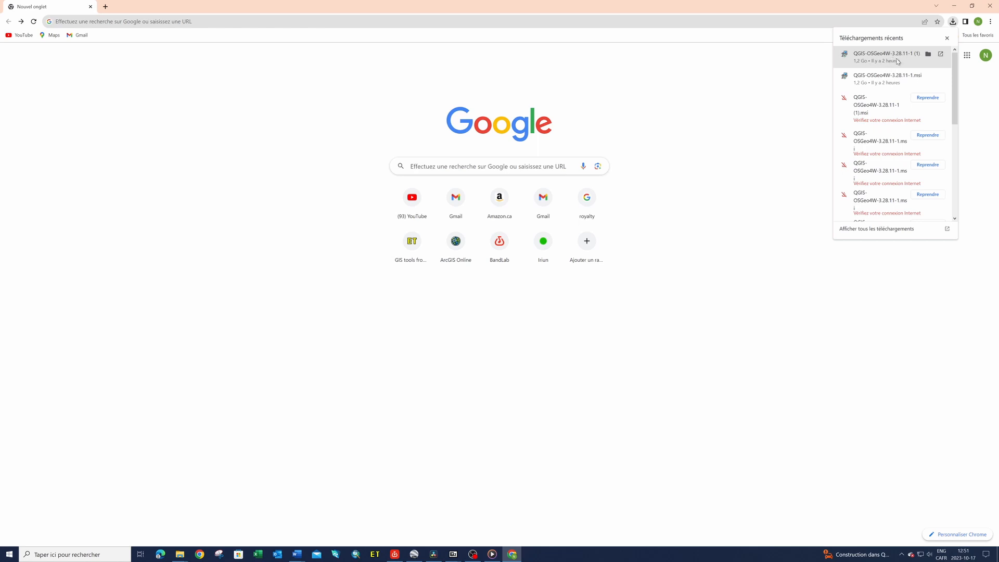
click(864, 59)
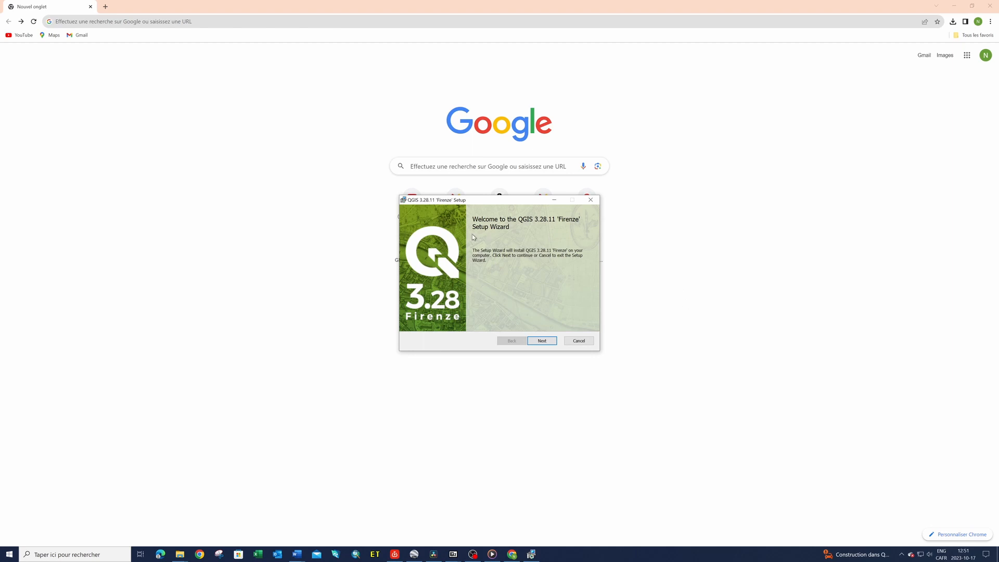
Accept the license agreement and install QGIS 3.28.11 to C:\Program Files\QGIS 3.28.11\ with desktop and start menu shortcuts
click(542, 341)
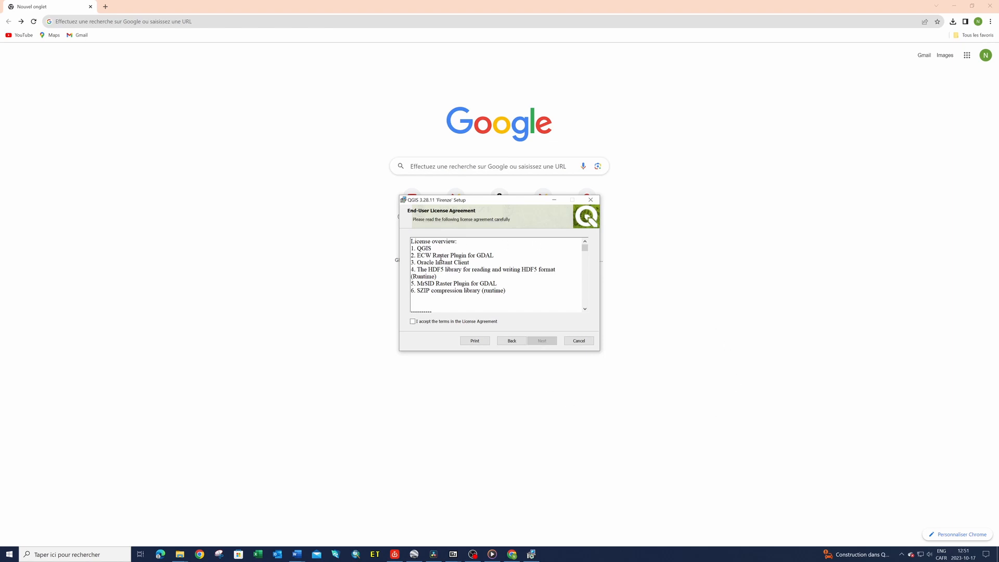
click(413, 322)
click(542, 341)
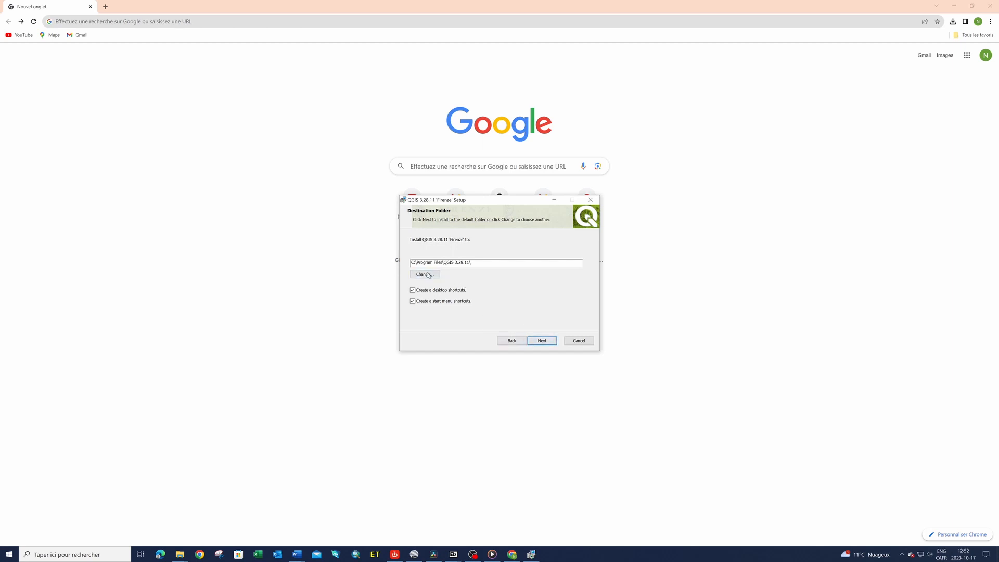
click(543, 342)
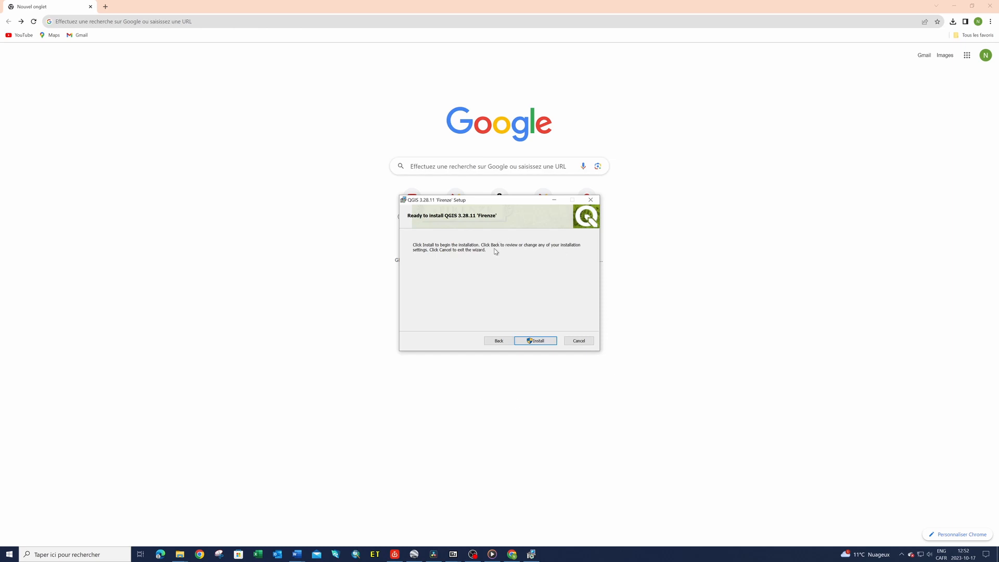
click(540, 342)
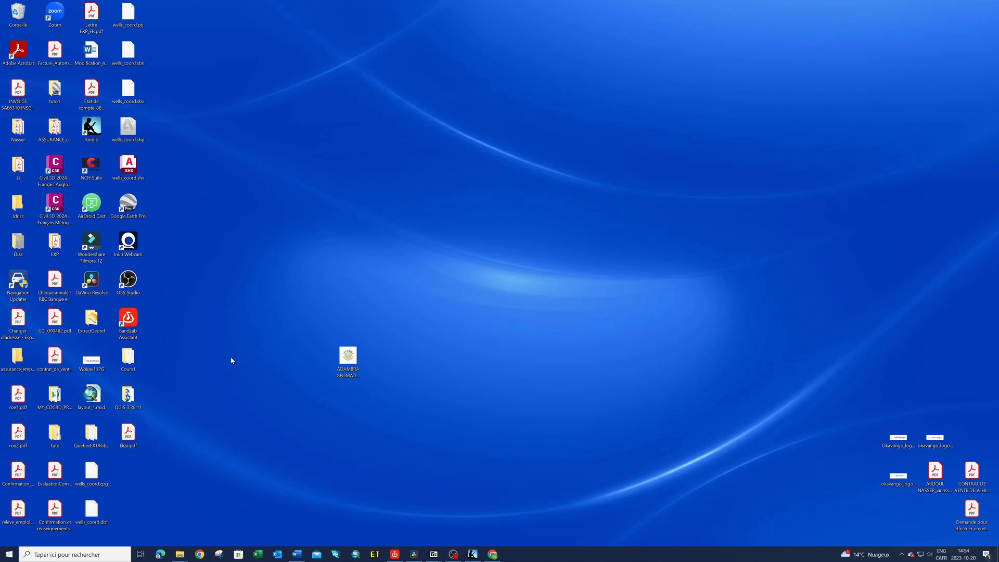
Search Windows for QGIS and launch the QGIS Desktop 3.28.11 application
click(98, 553)
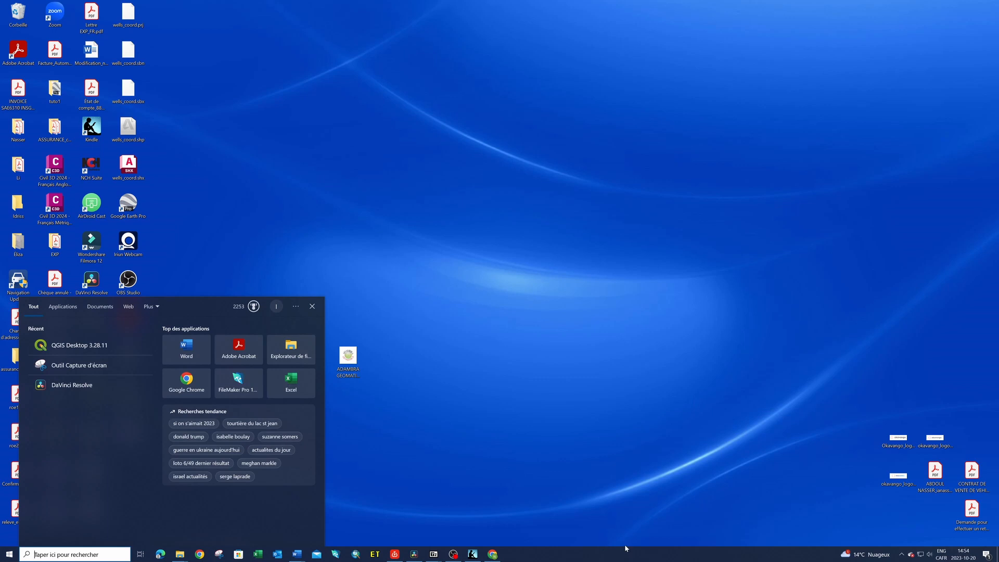
text(QG)
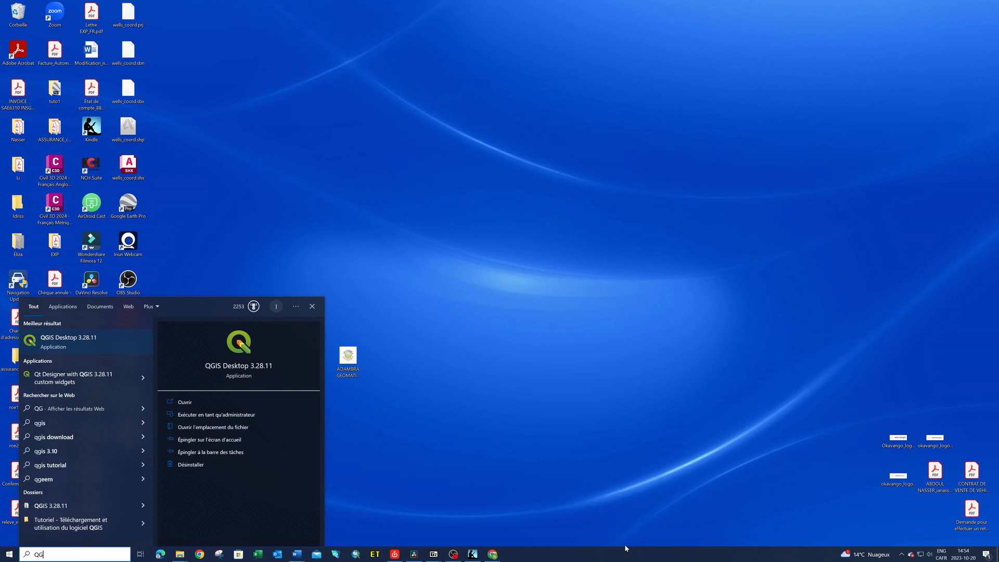
text(IS)
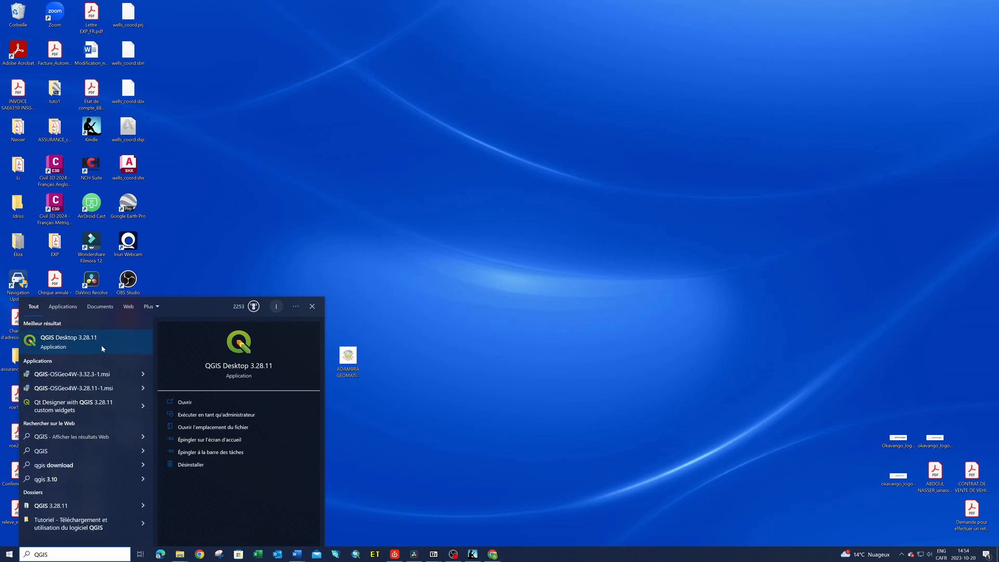
click(67, 341)
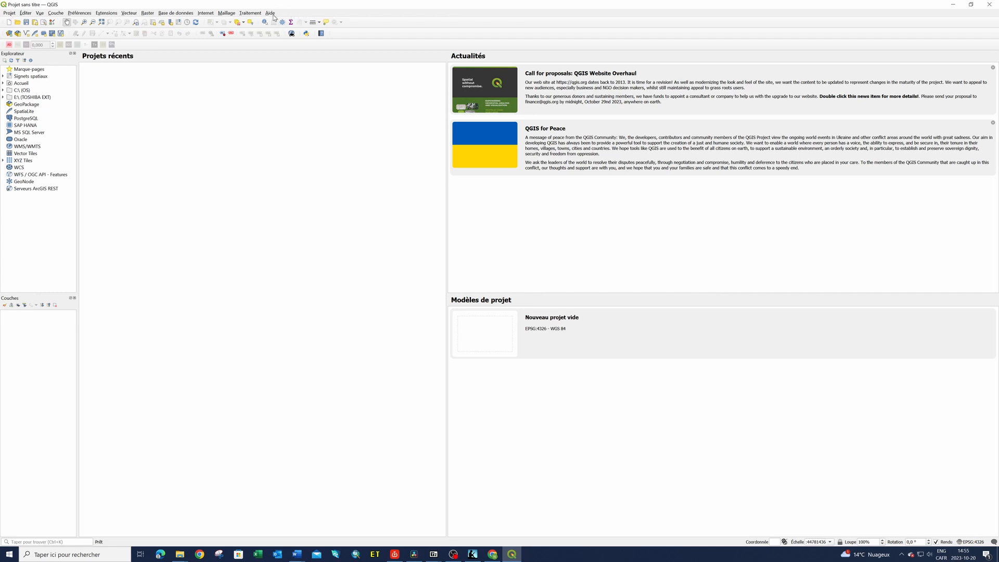
click(9, 13)
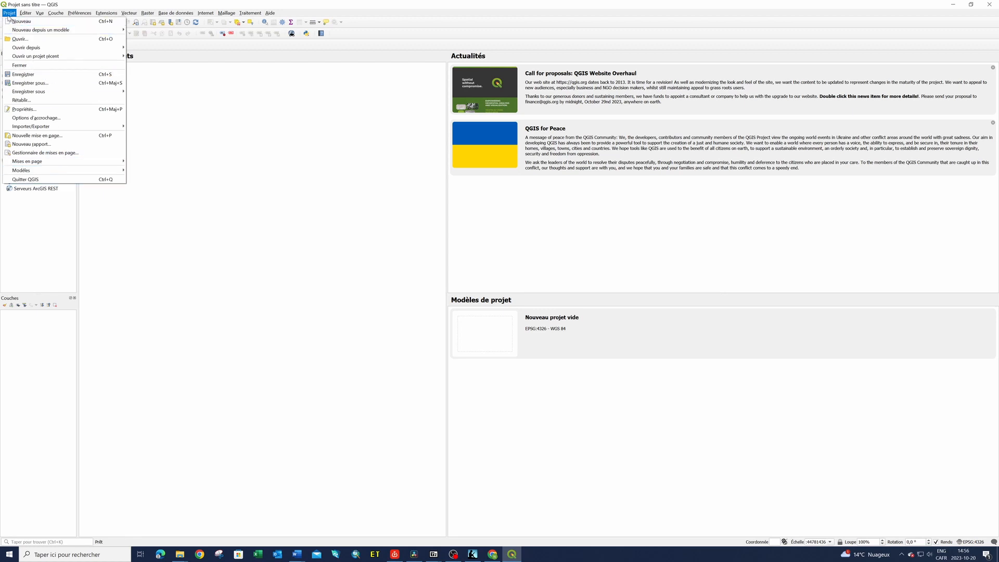
mouse_move(25, 14)
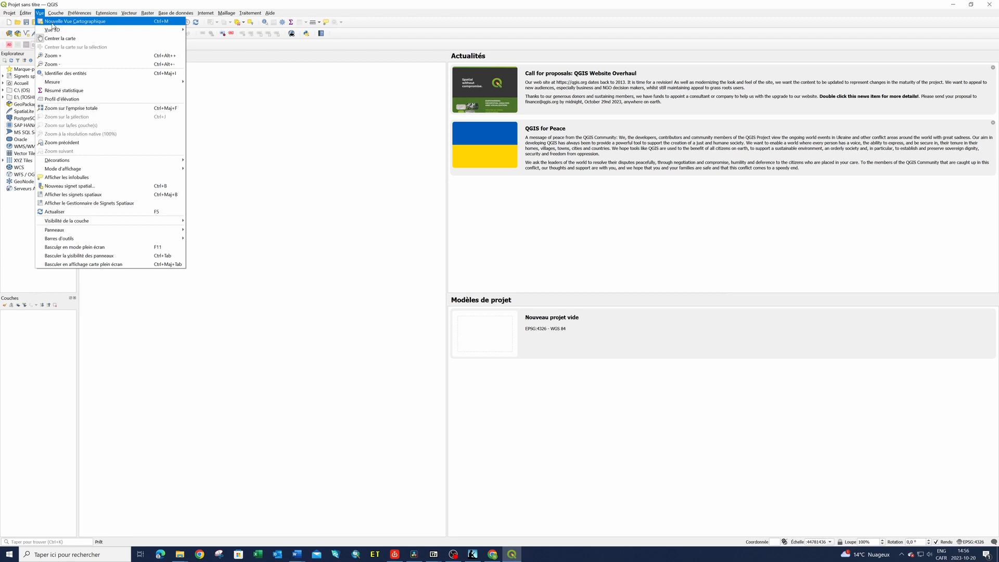
mouse_move(63, 32)
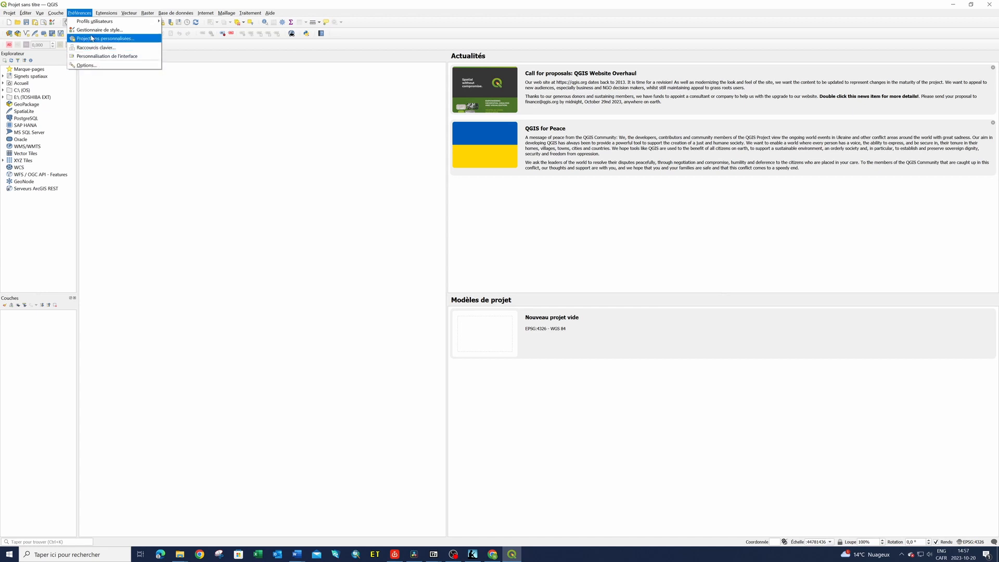
mouse_move(109, 14)
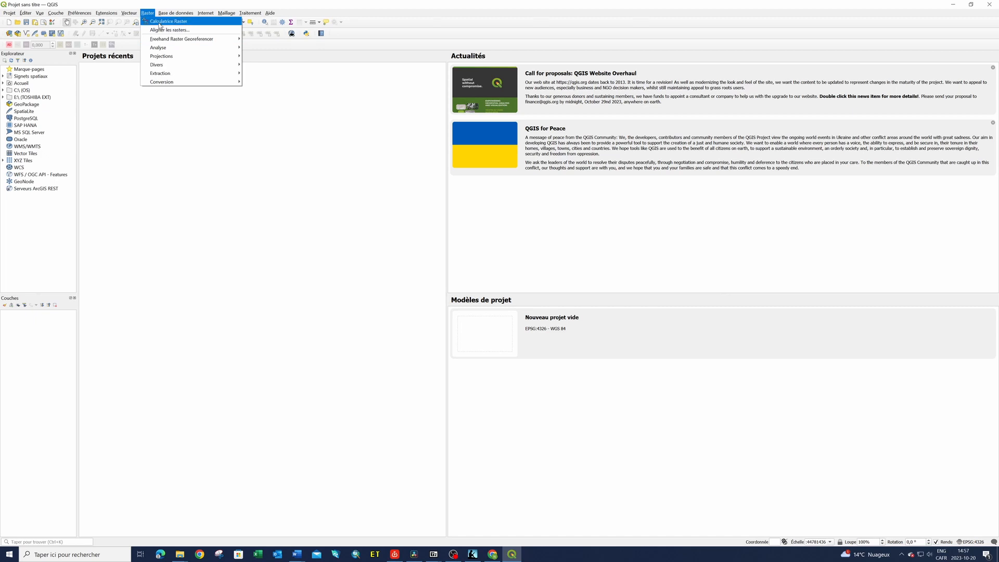
mouse_move(172, 15)
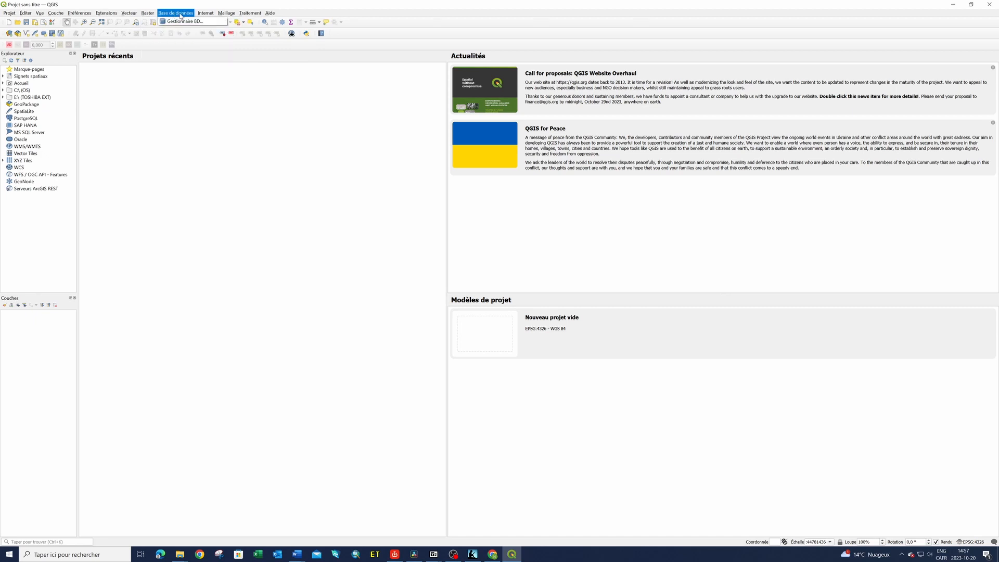
mouse_move(269, 15)
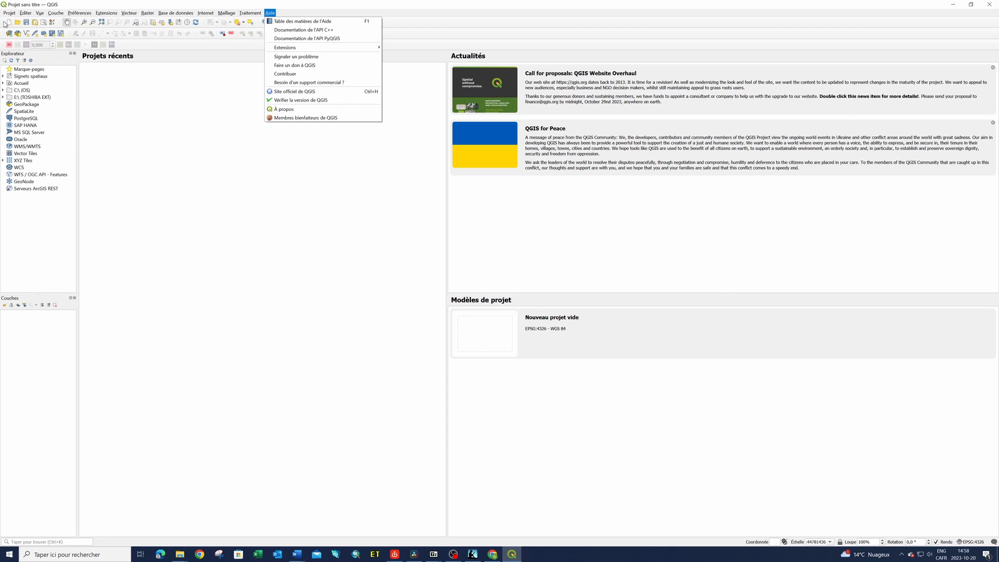
key(Escape)
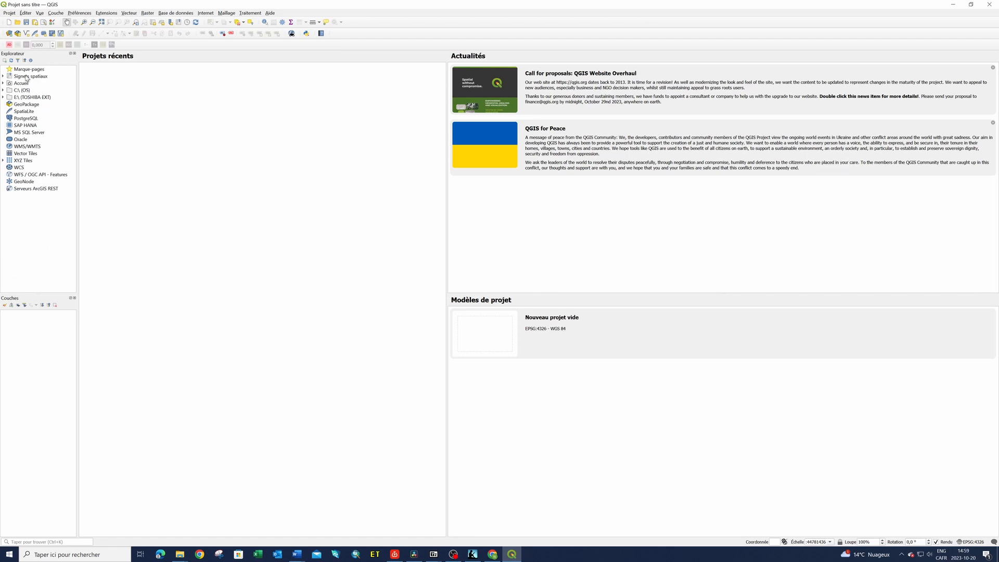
click(180, 554)
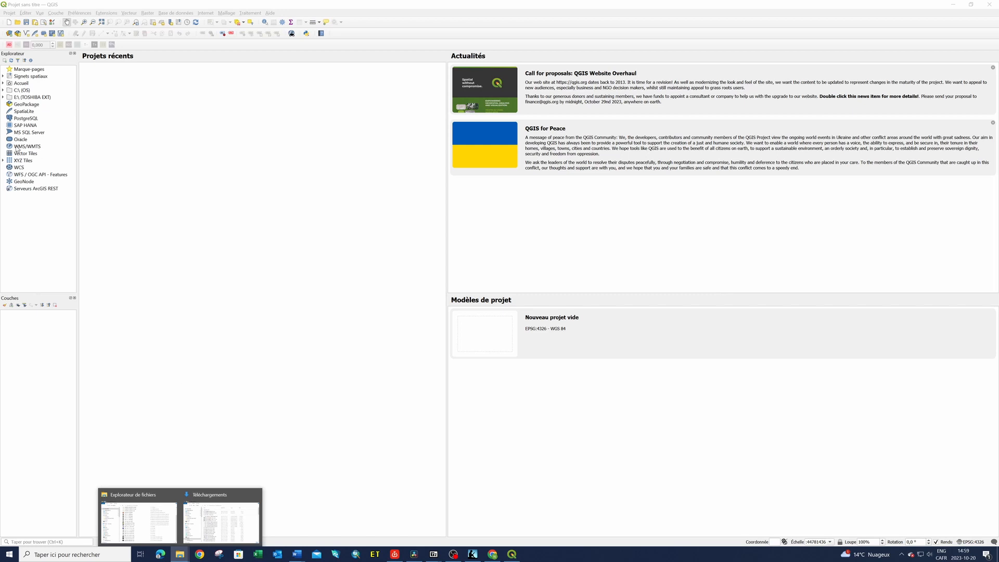
click(30, 224)
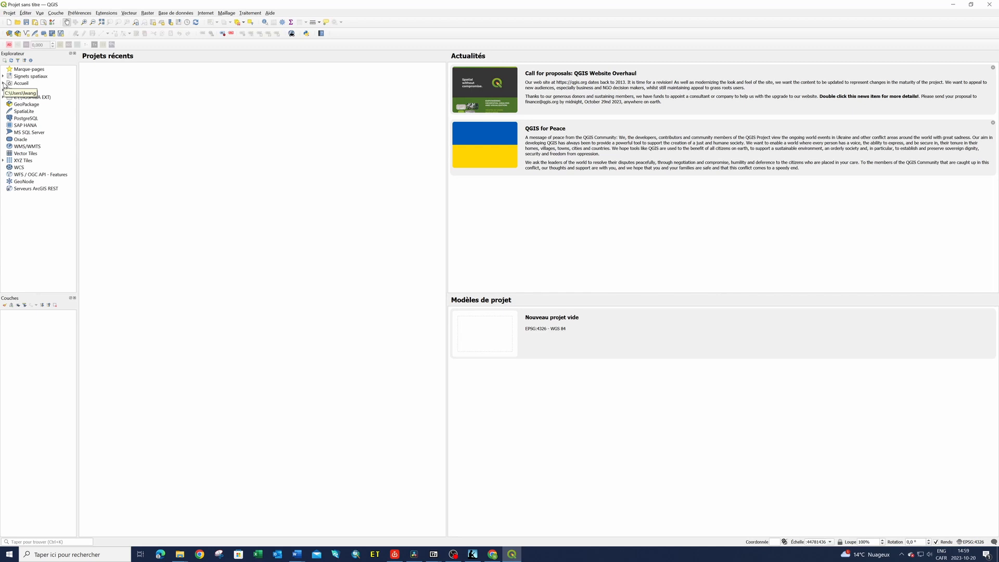
click(29, 113)
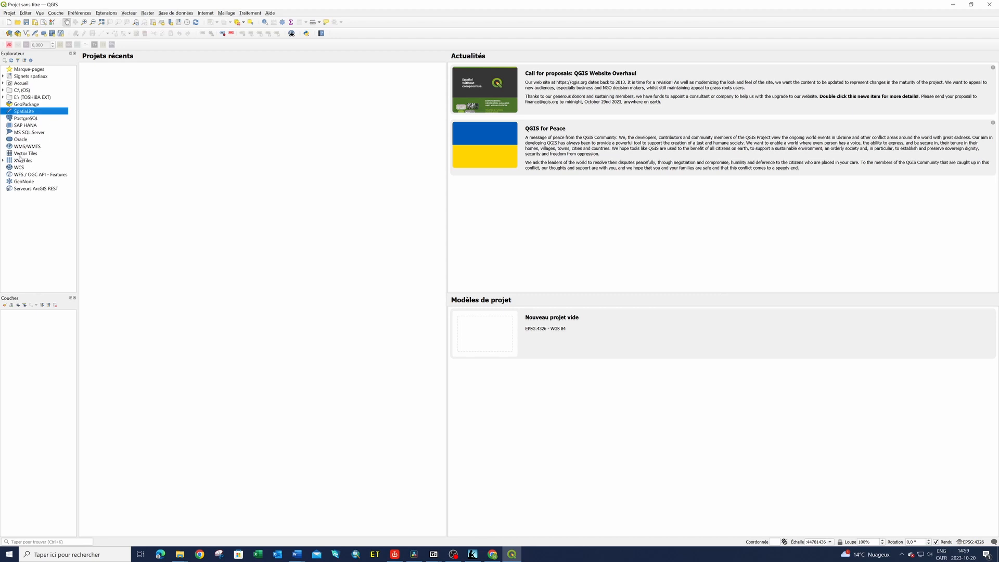
click(33, 354)
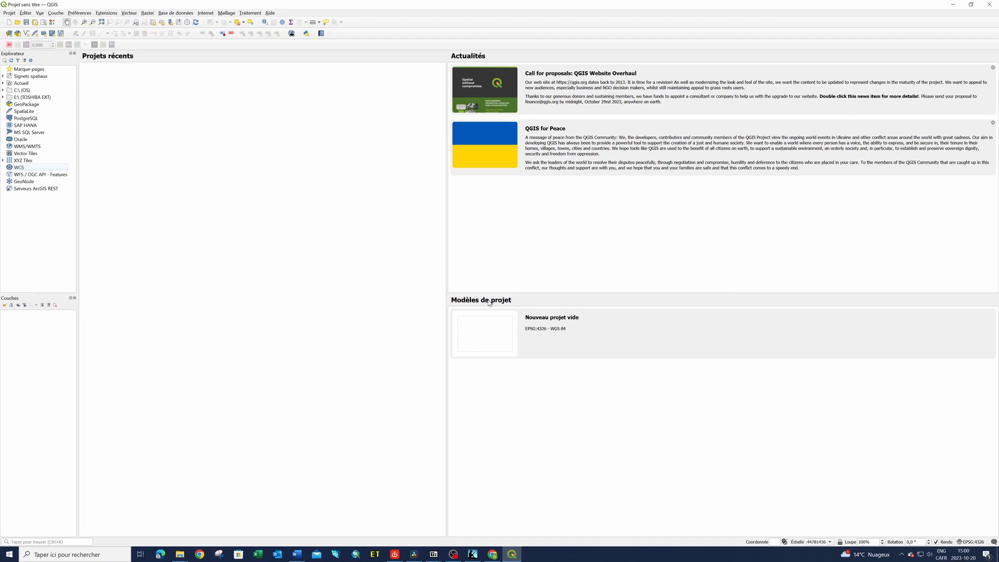
Create a new empty project from the EPSG:4326 - WGS 84 project template
click(569, 347)
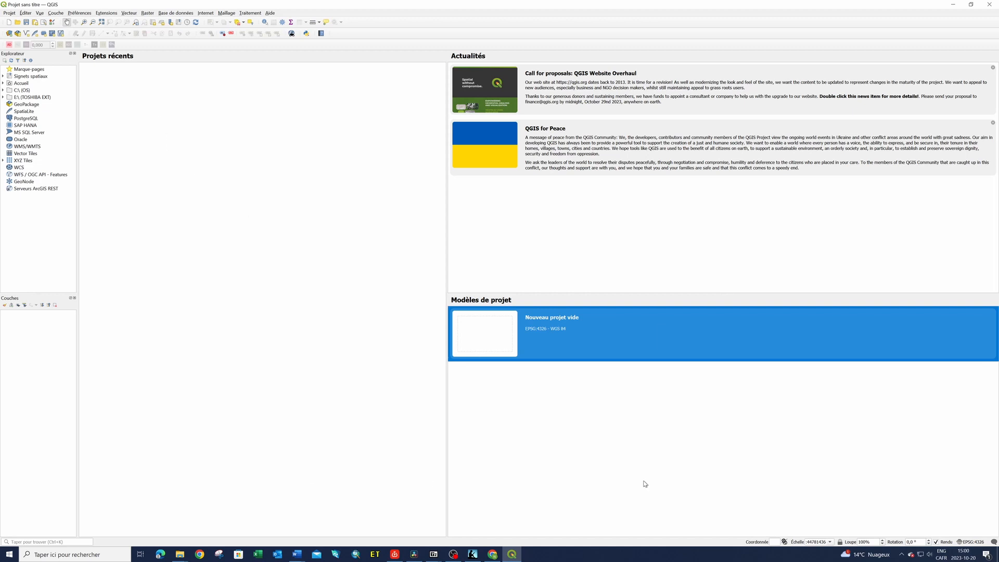
double_click(487, 335)
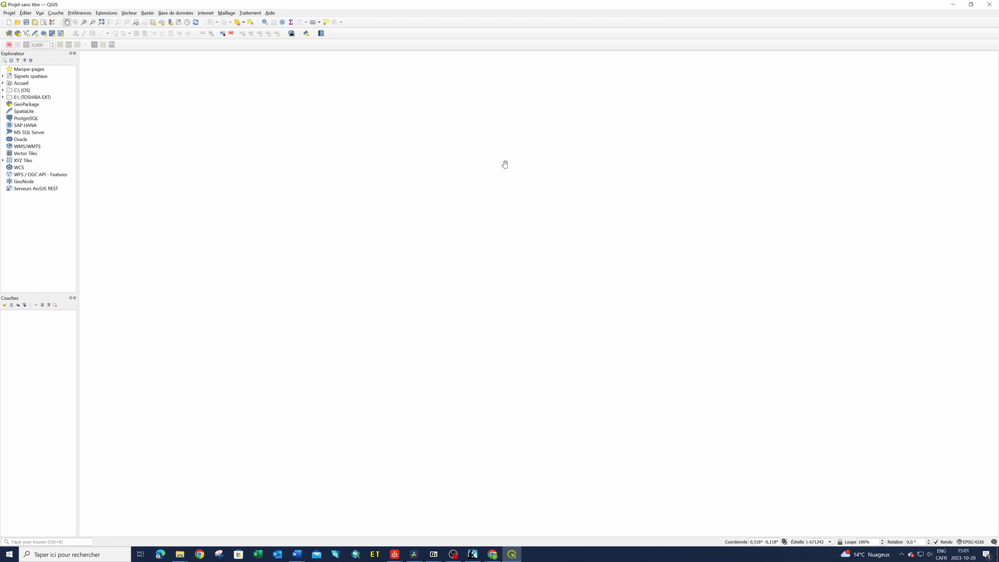
Find the Street View plugin in the extensions manager by searching for "Street view", install it, and close the manager
click(108, 13)
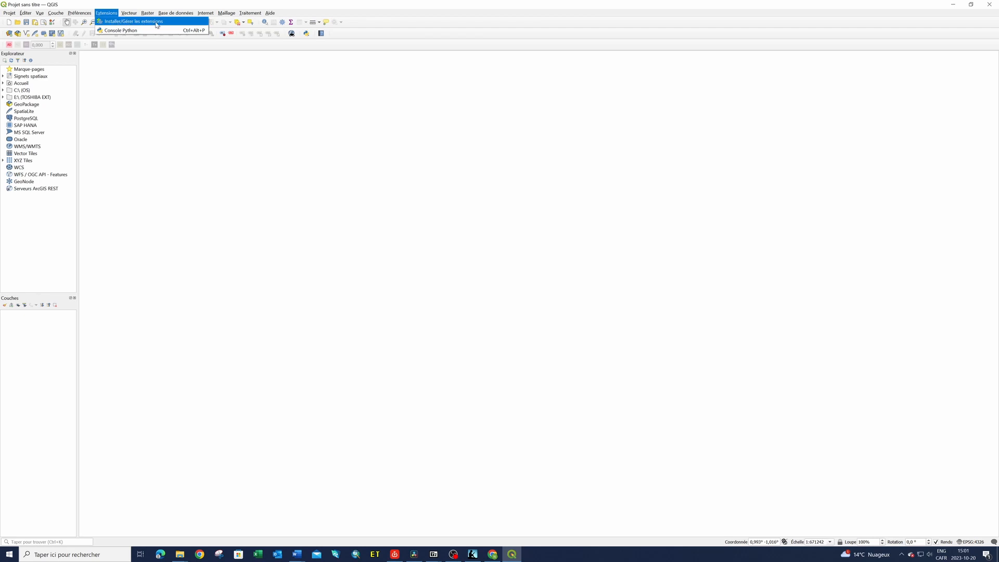
click(127, 23)
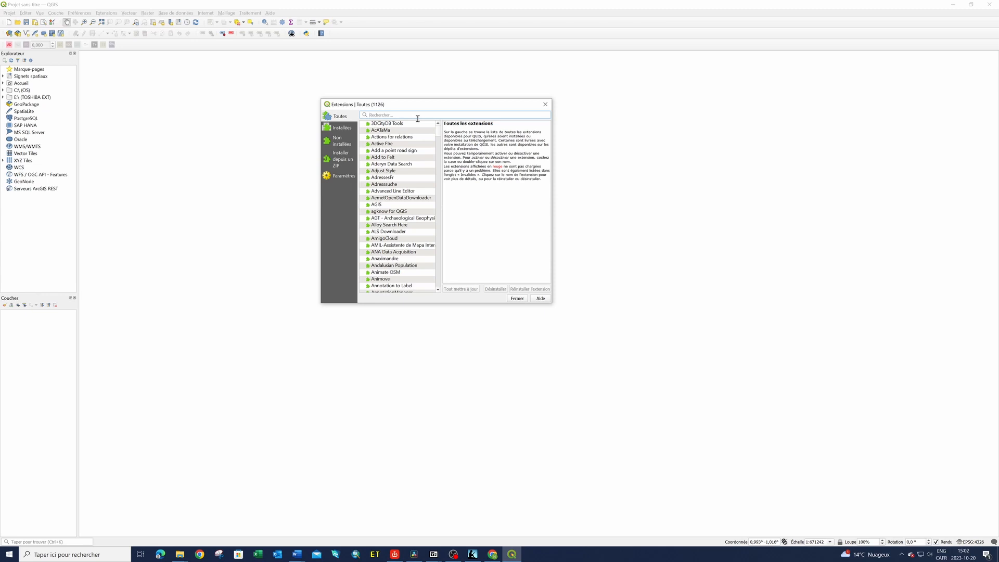
text(Street)
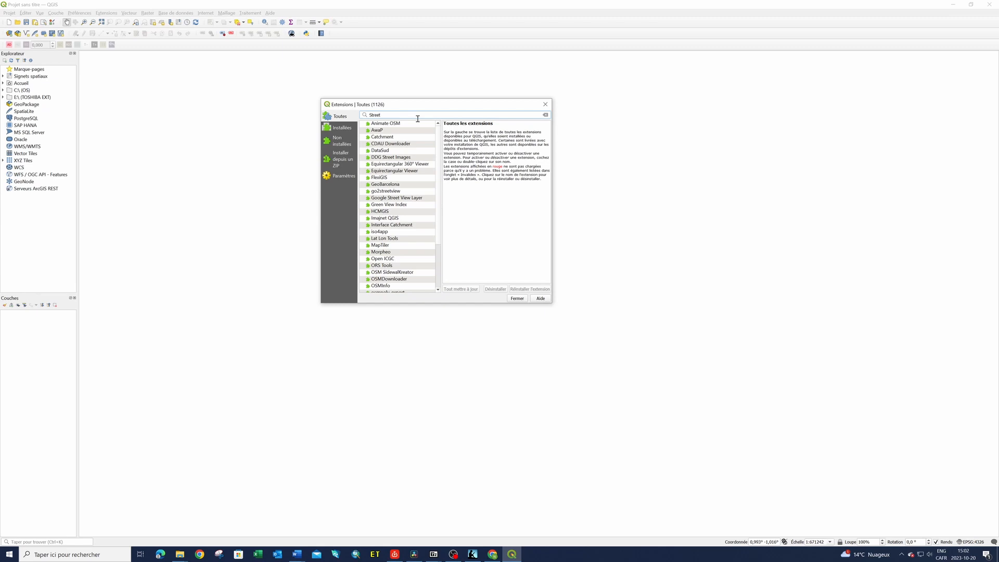
text(view)
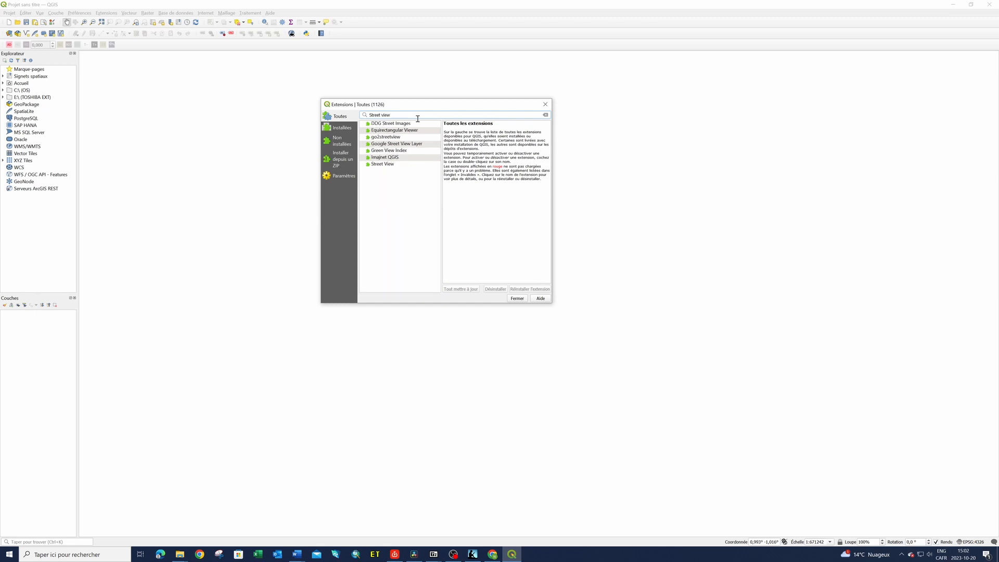
click(385, 165)
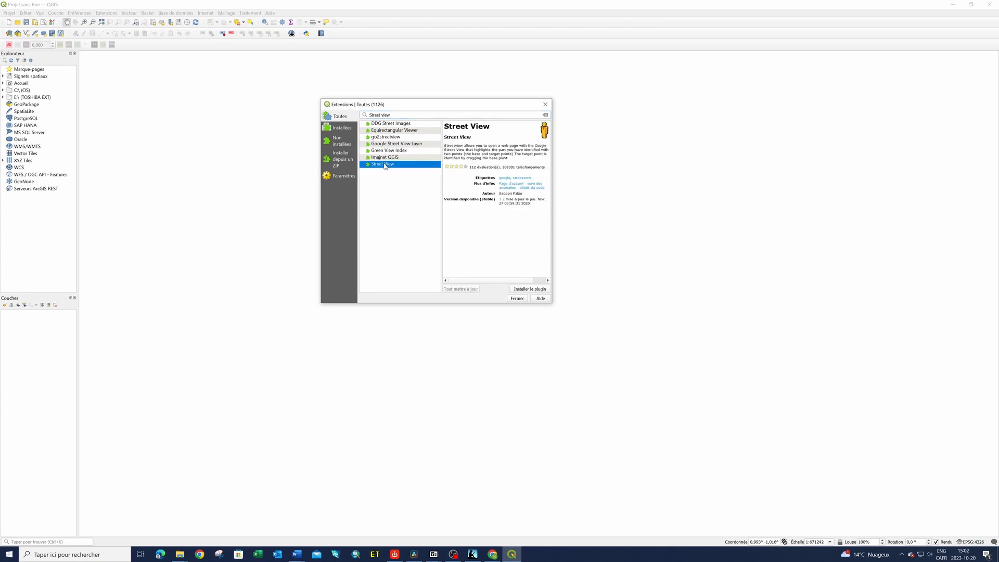
click(530, 289)
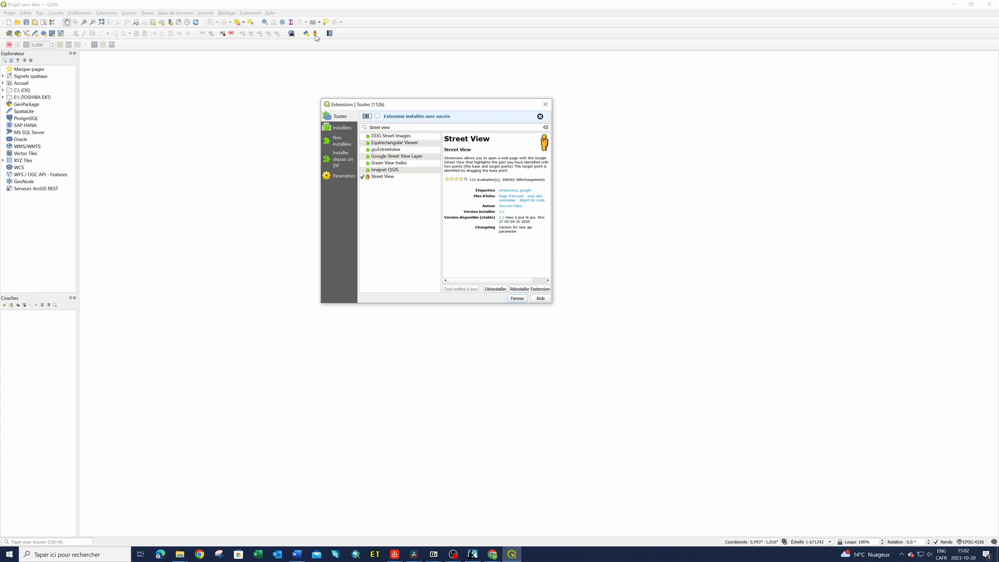
click(521, 301)
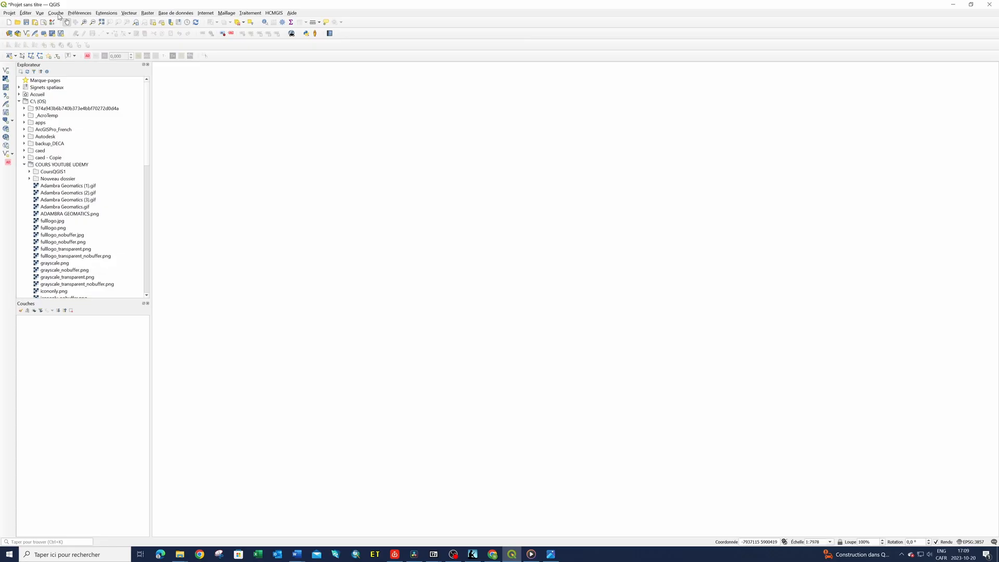
Open the Georeferencer to view its window and close it again
click(55, 13)
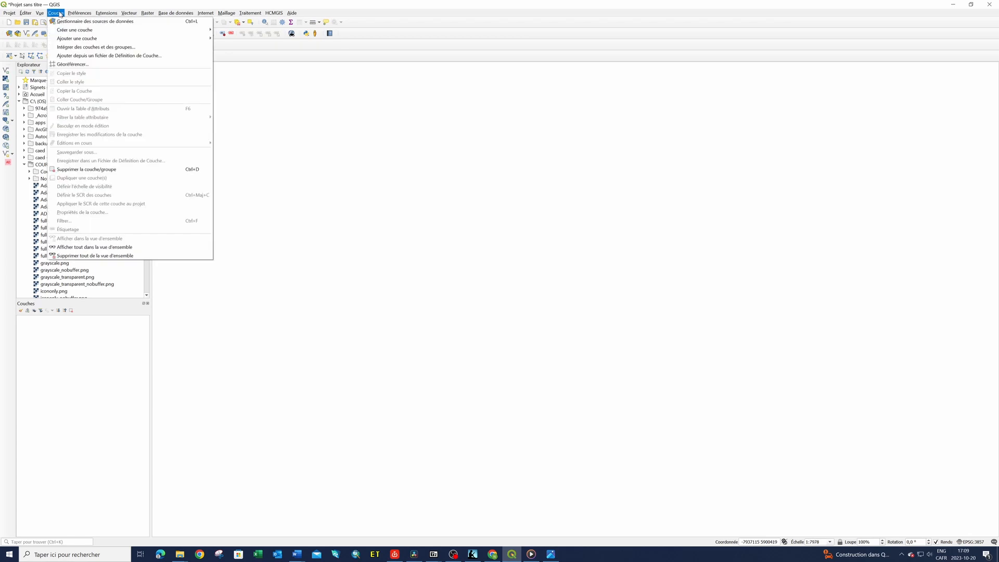
click(78, 65)
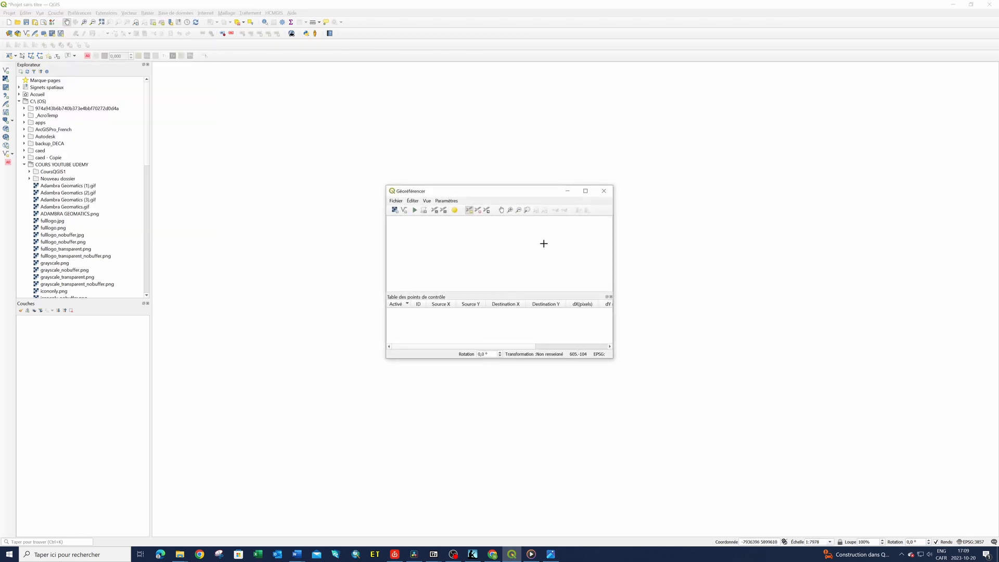
click(603, 191)
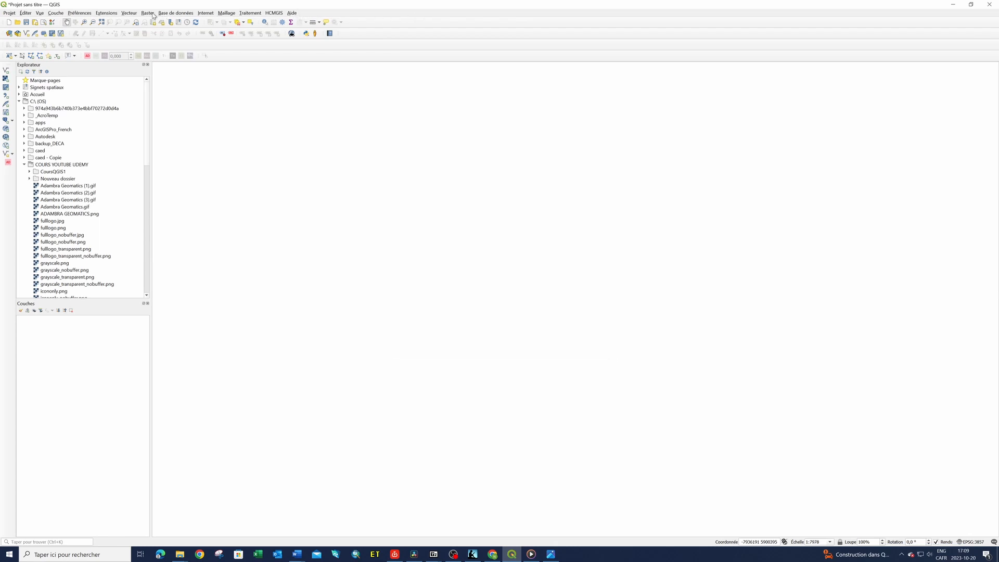
Switch the display of experimental and obsolete extensions off and back on in the extensions manager settings
click(107, 13)
click(113, 22)
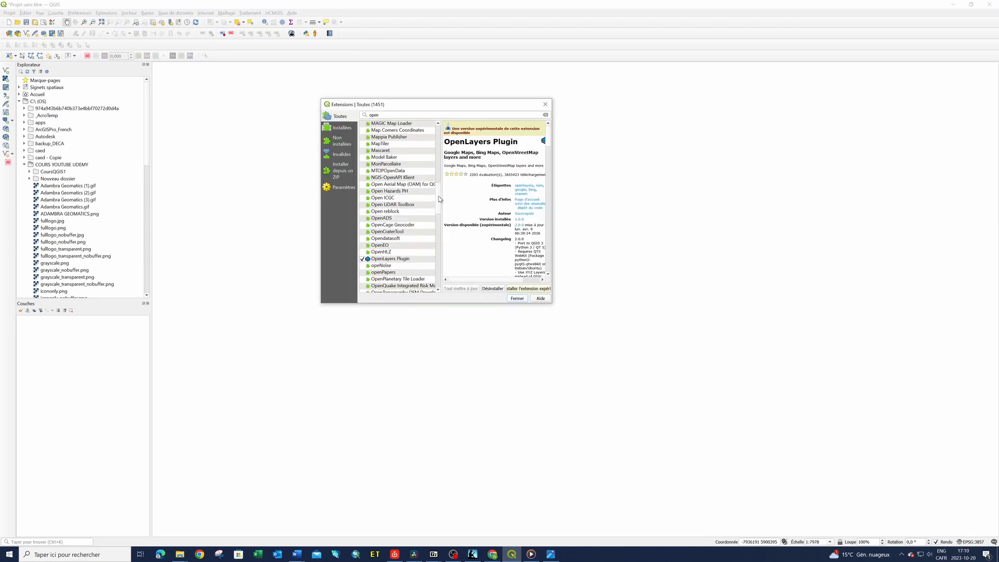
drag(437, 197, 436, 136)
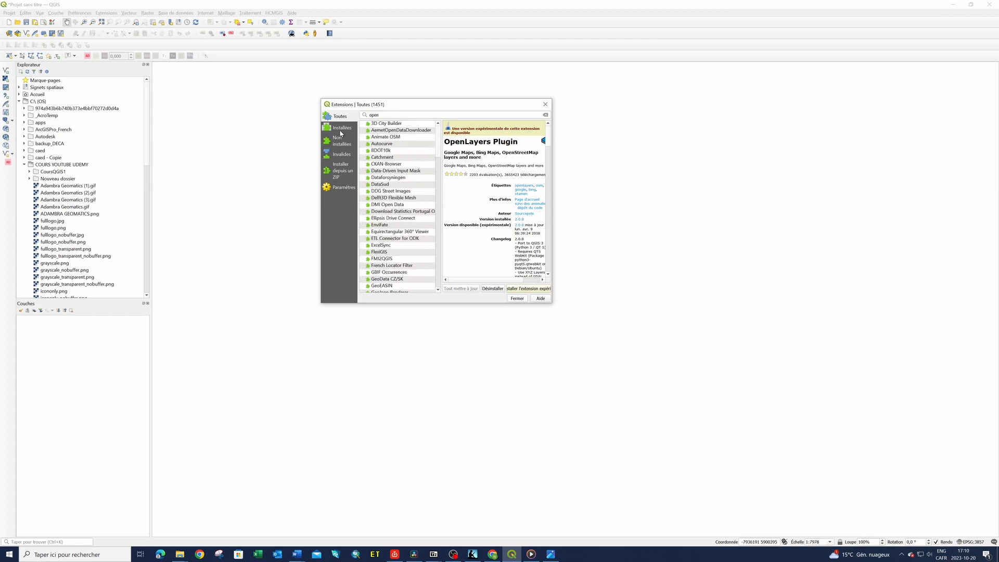
click(339, 189)
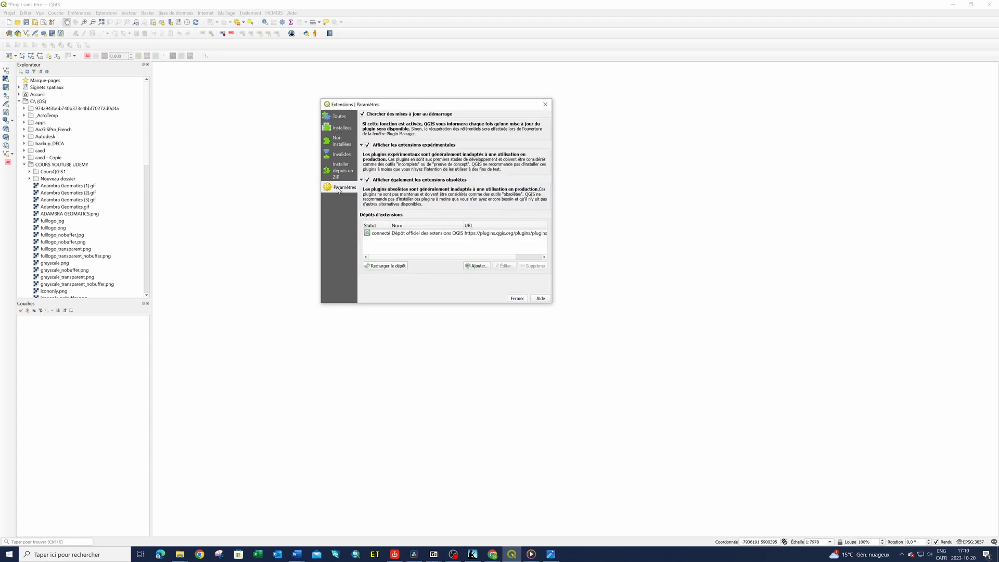
click(368, 146)
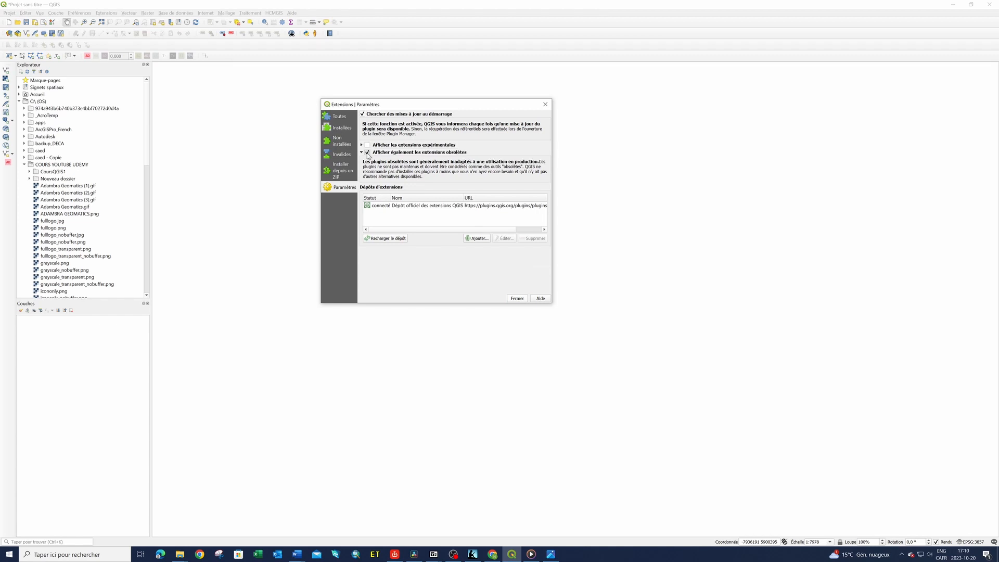
click(368, 152)
click(368, 146)
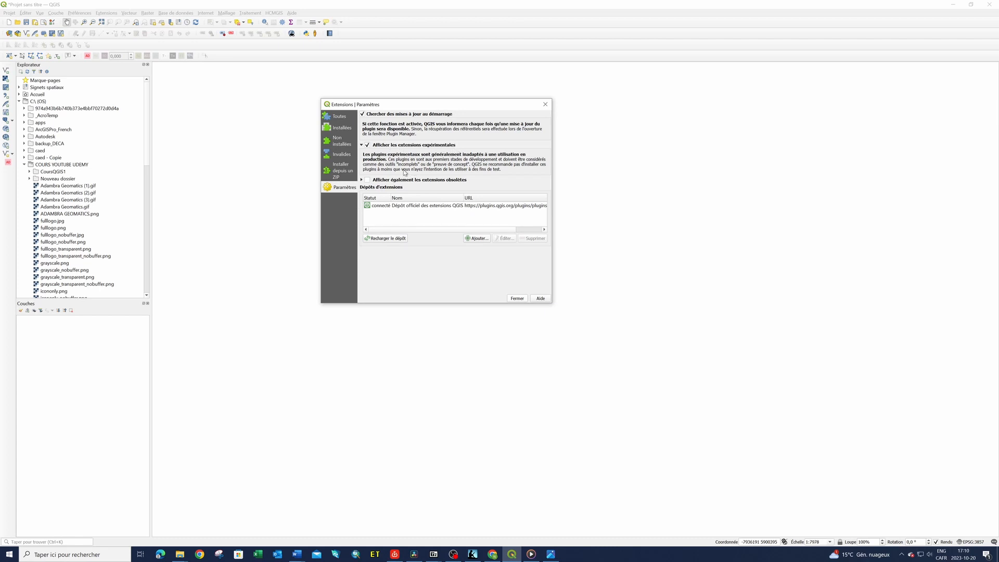
click(367, 180)
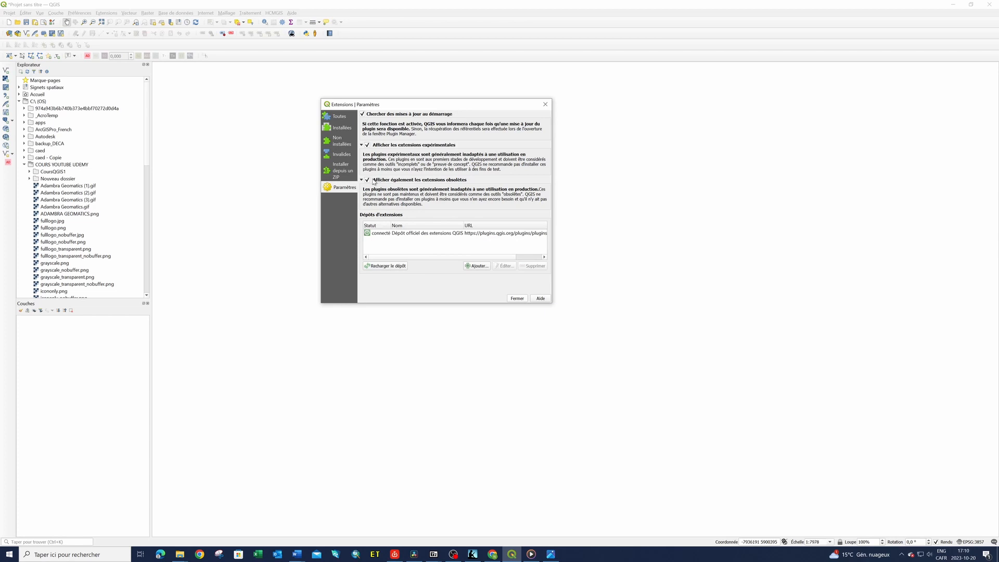
Look through all extensions matching the existing search down to OpenLayers Plugin, and close the extensions manager
click(340, 118)
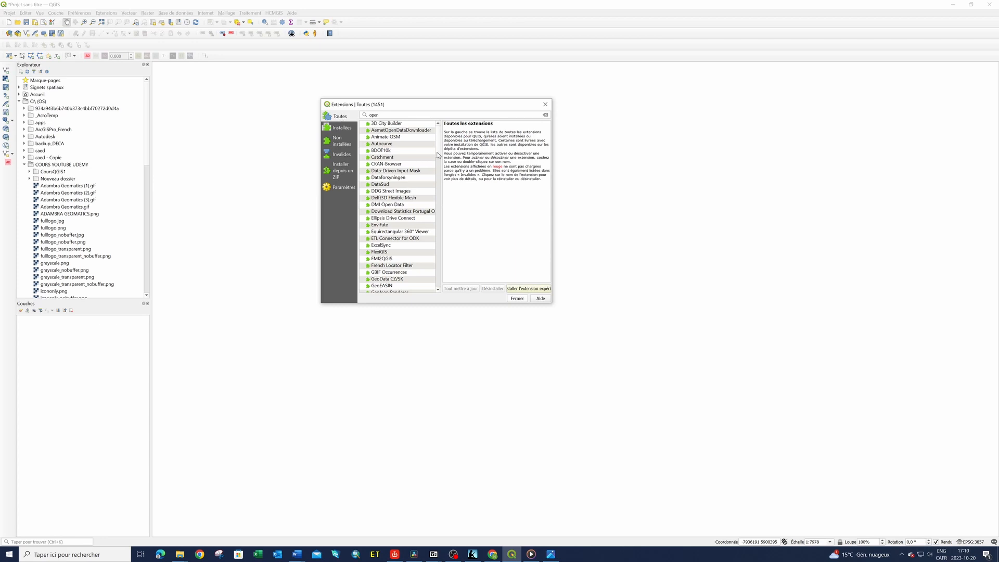
scroll(439, 155, down, 2)
scroll(439, 155, down, 1)
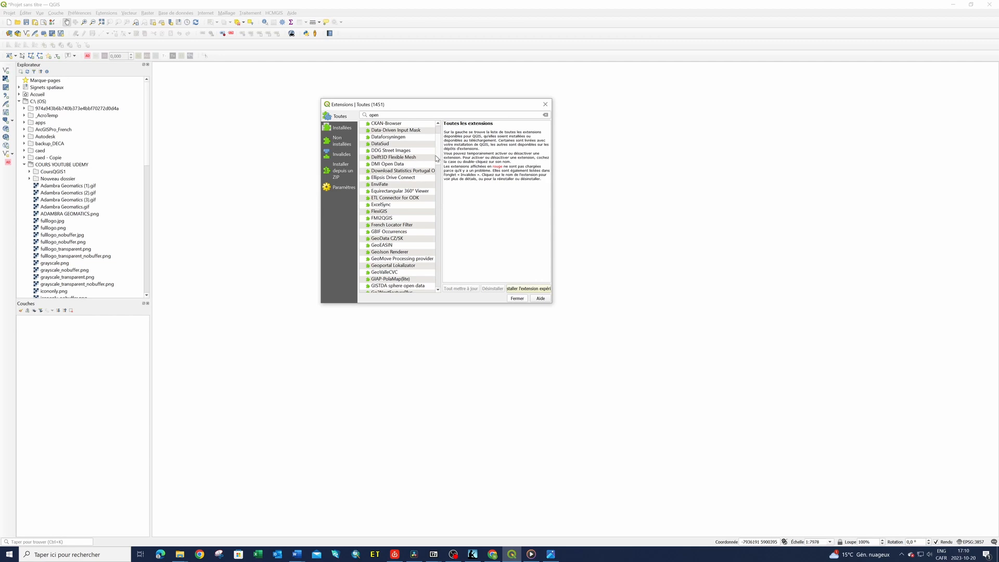
scroll(439, 159, down, 10)
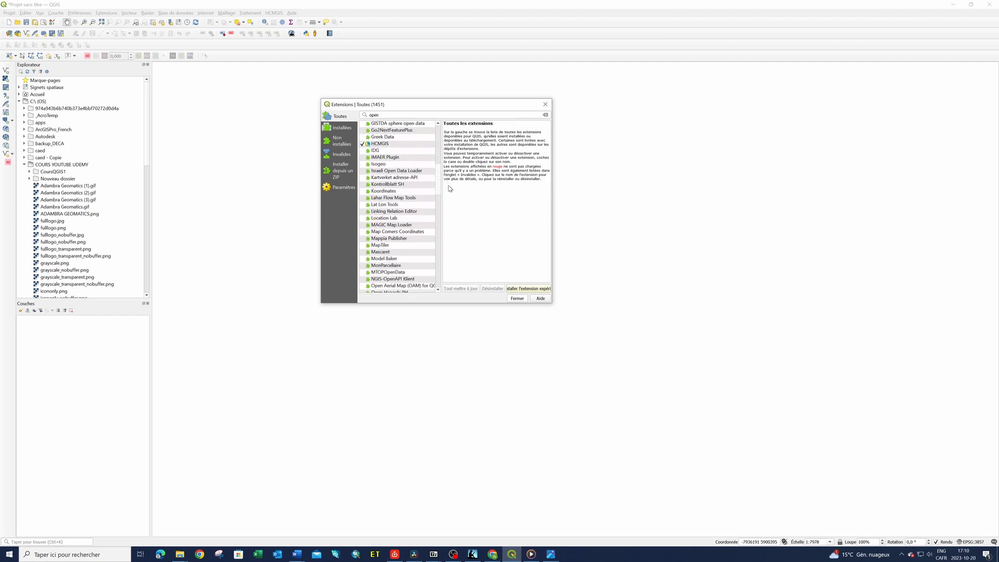
scroll(452, 198, down, 1)
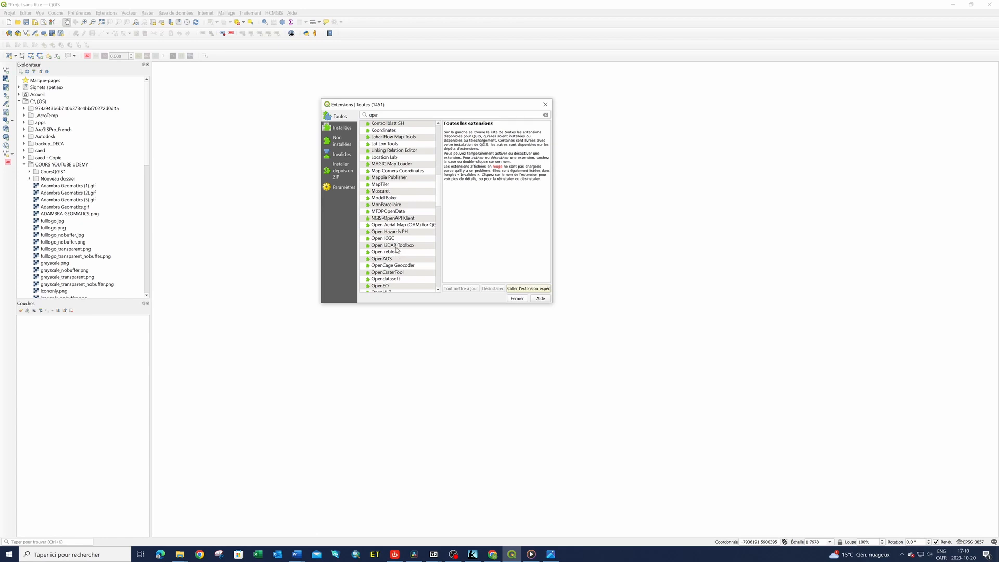
scroll(396, 250, down, 2)
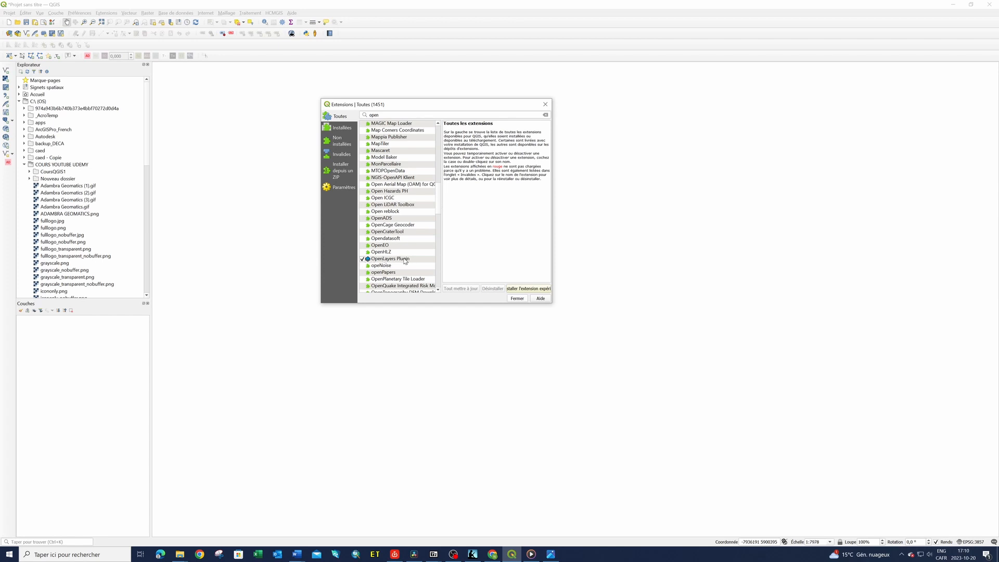
click(545, 105)
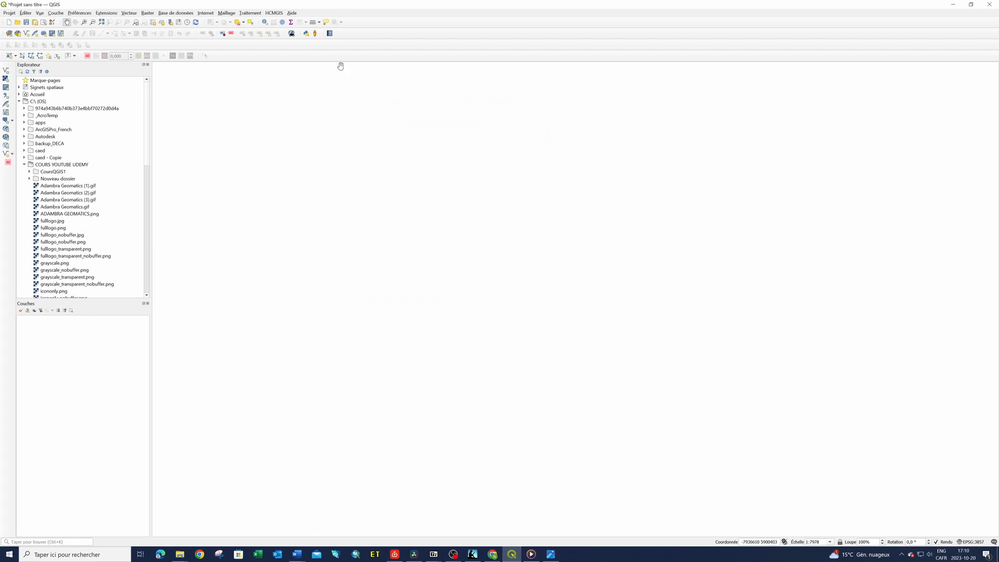
Add the OpenStreetMap base map to the project with the OpenLayers plugin
click(206, 14)
mouse_move(229, 29)
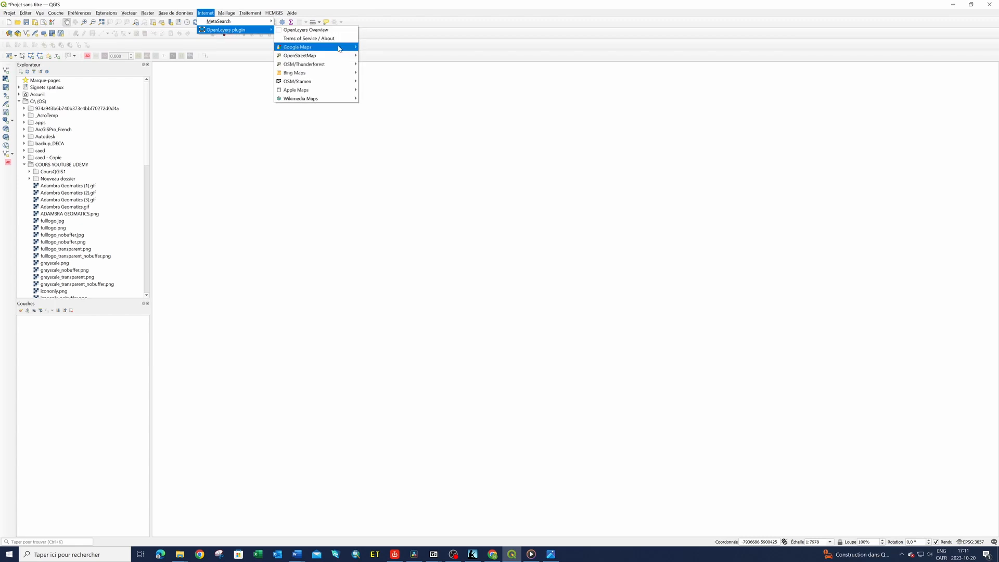
mouse_move(338, 49)
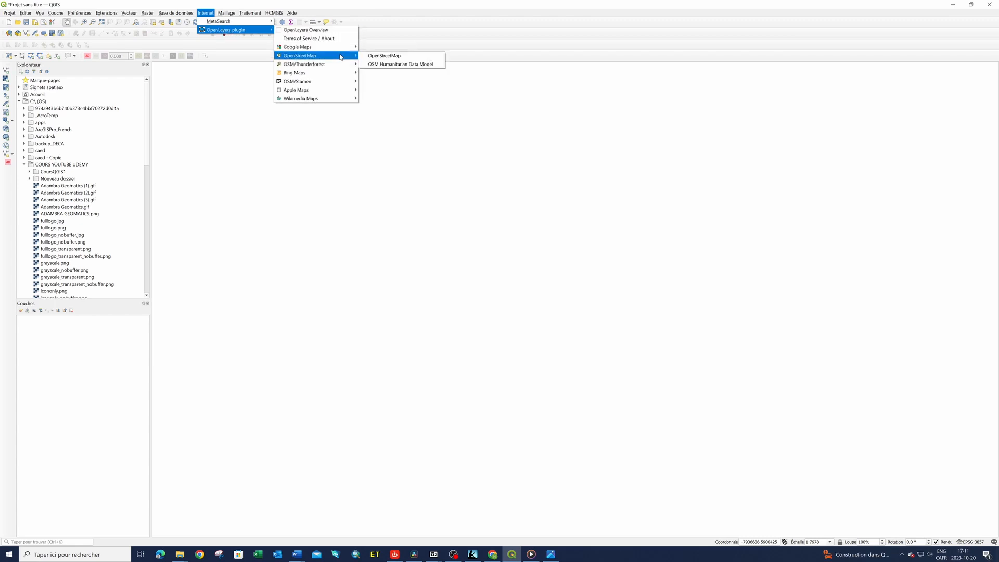
click(396, 59)
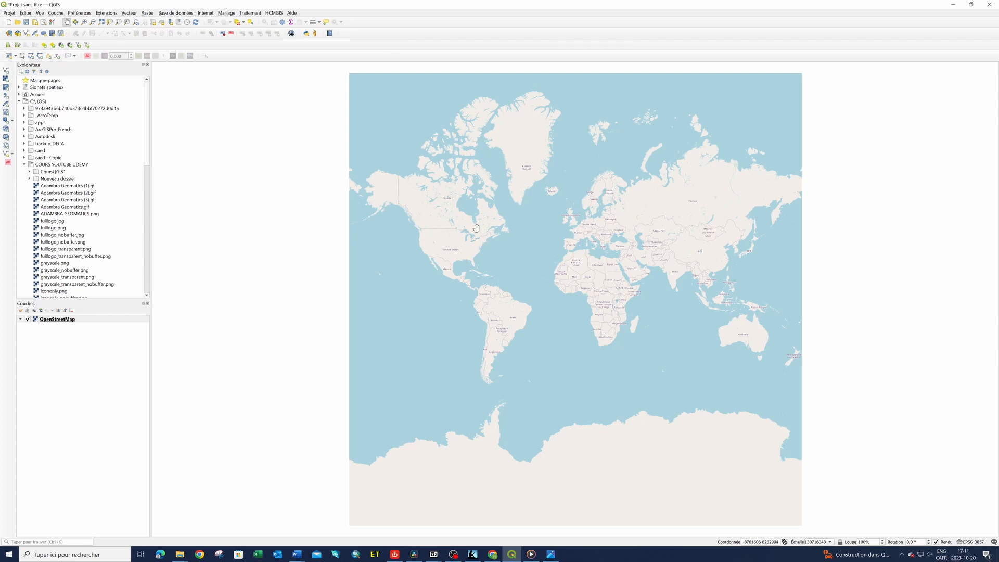
Examine the OpenStreetMap base map from world scale down to the streets of Québec and Lévis along the river
scroll(475, 224, up, 2)
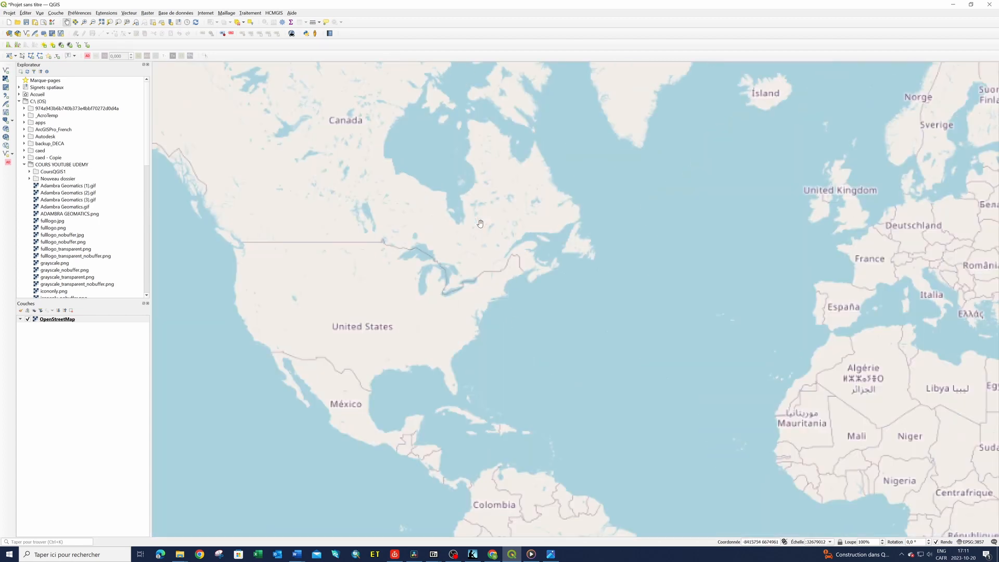
scroll(502, 252, up, 2)
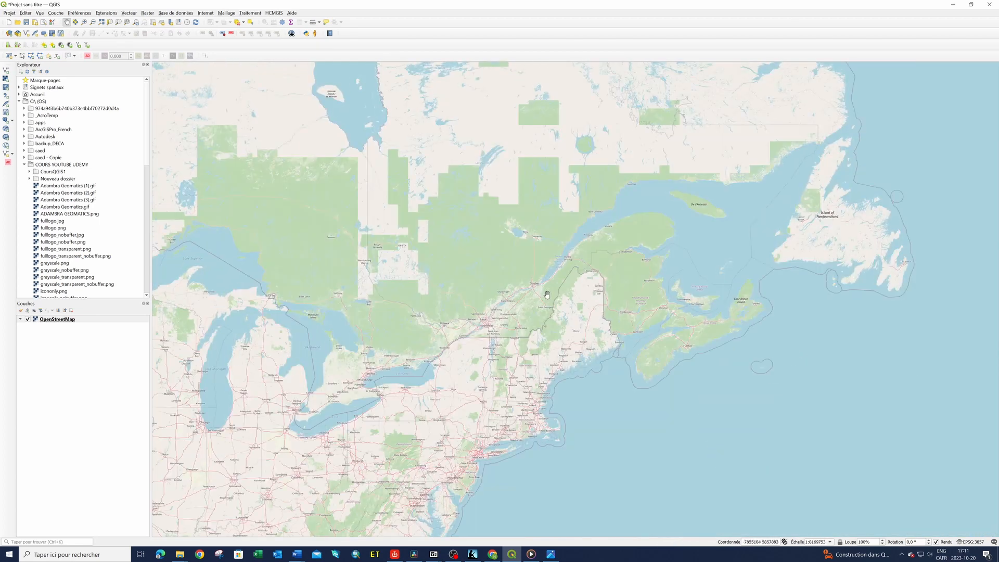
scroll(540, 299, up, 4)
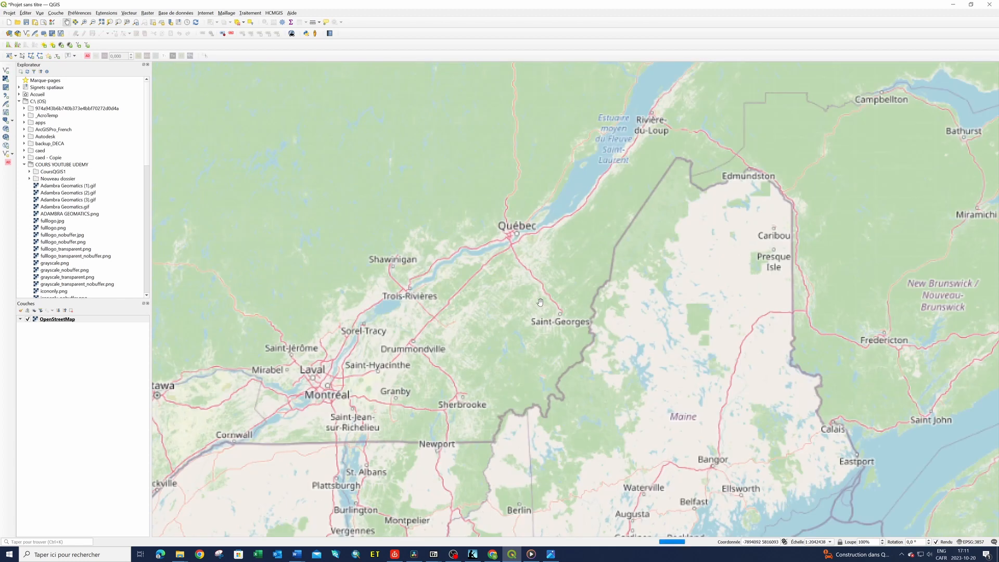
drag(484, 185, 553, 452)
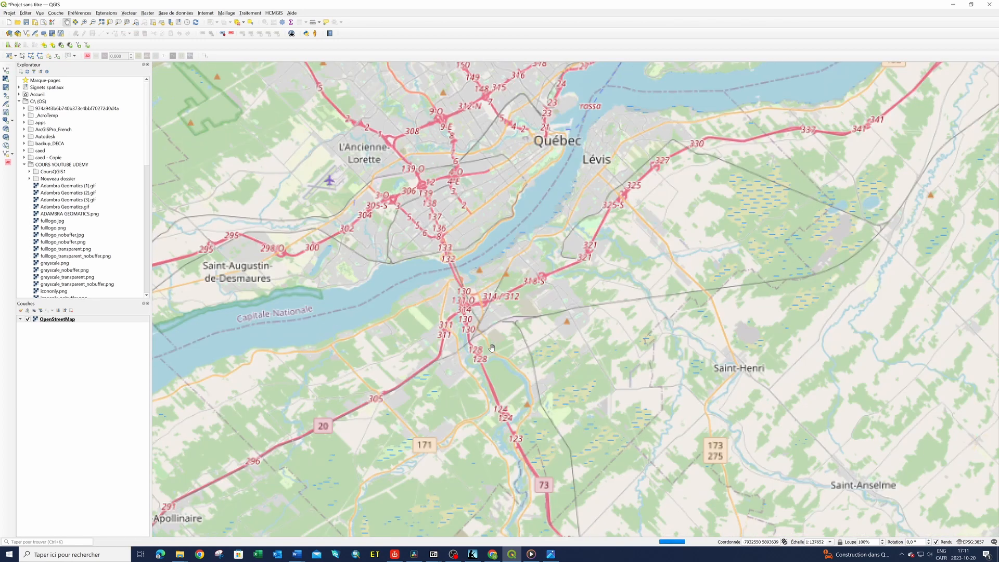
scroll(491, 348, up, 2)
scroll(509, 290, up, 1)
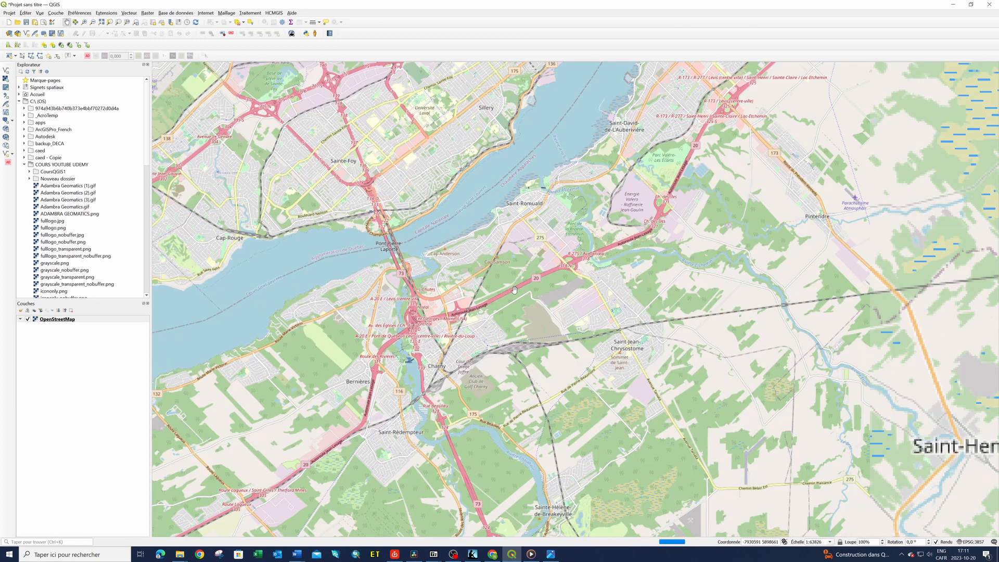
drag(539, 251, 511, 360)
scroll(530, 305, up, 1)
scroll(530, 305, up, 1)
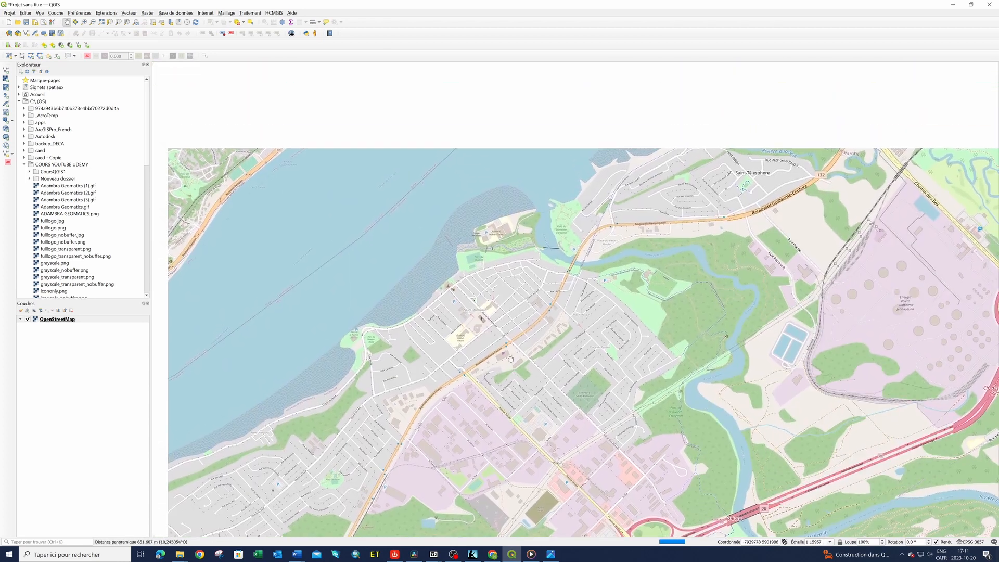
drag(511, 323, 582, 290)
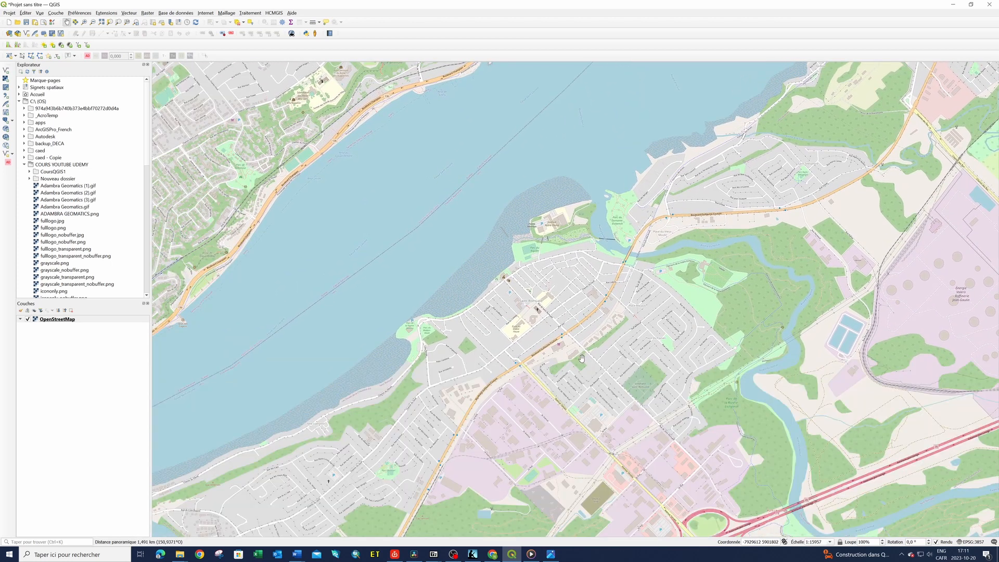
drag(553, 383, 732, 380)
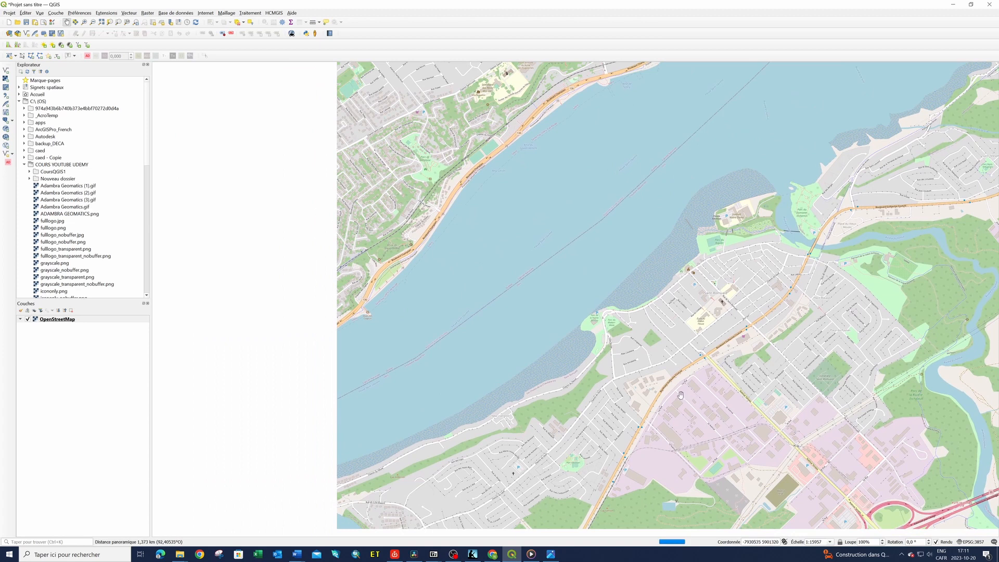
scroll(676, 394, down, 1)
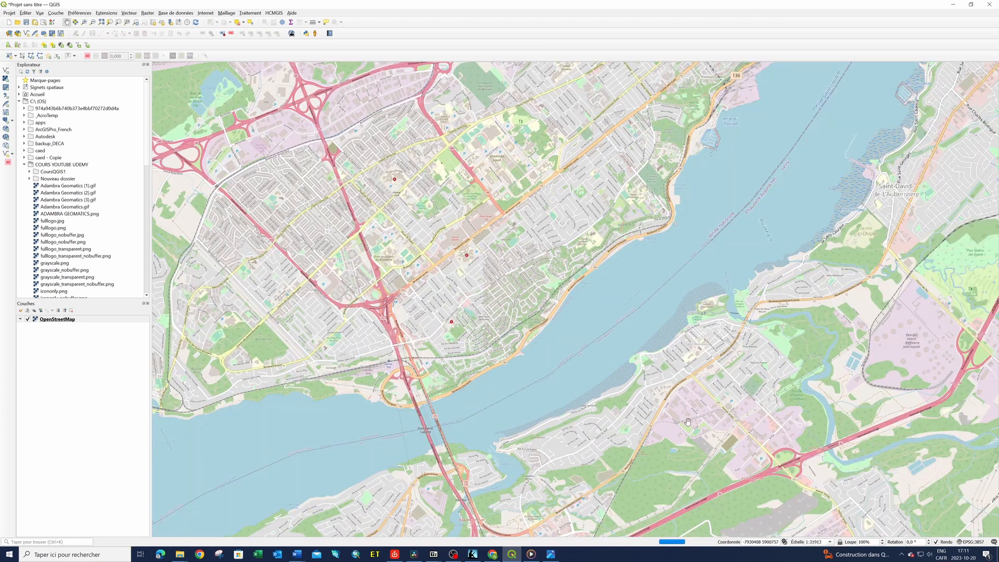
drag(687, 424, 446, 479)
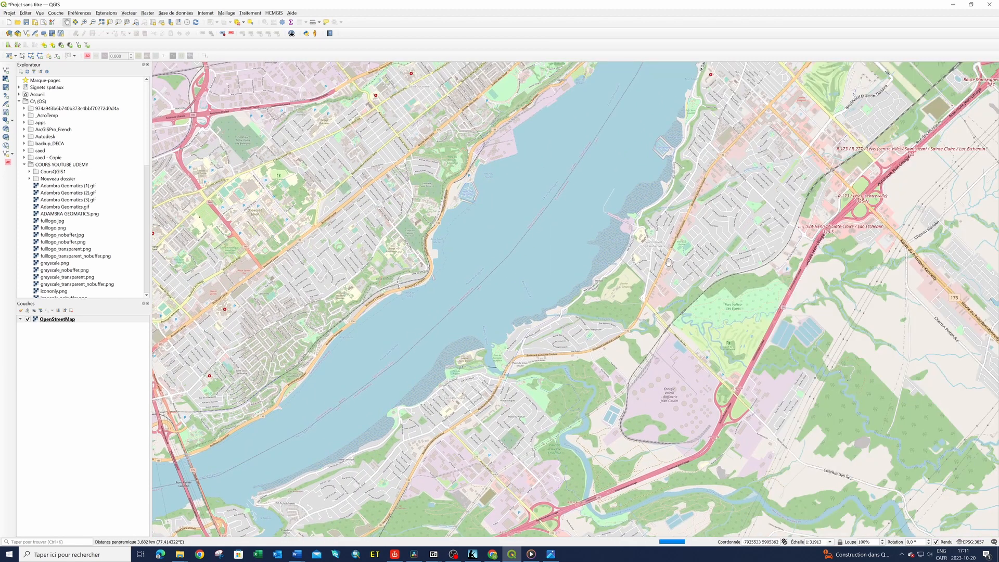
drag(649, 288, 544, 494)
drag(706, 255, 590, 436)
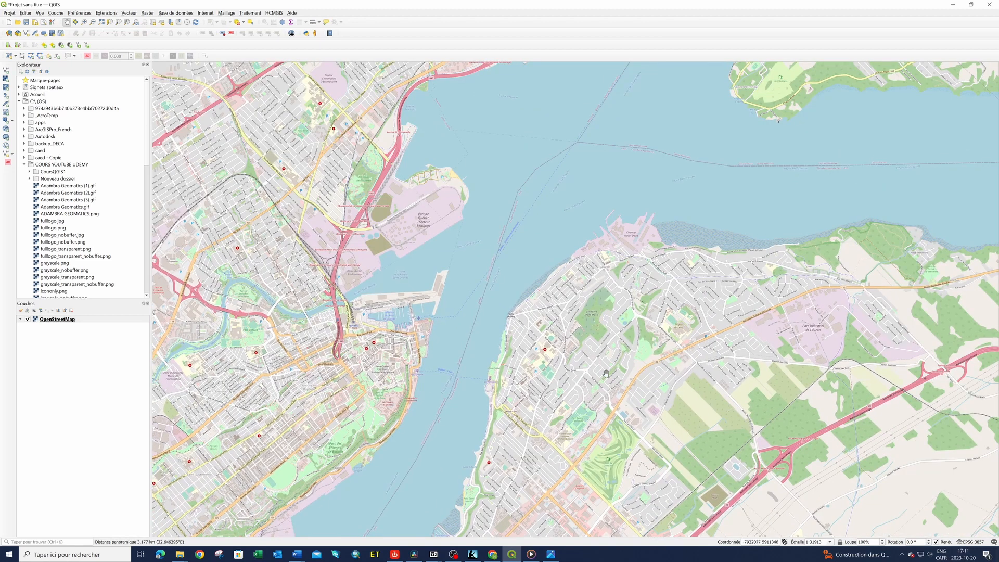
drag(593, 346, 536, 248)
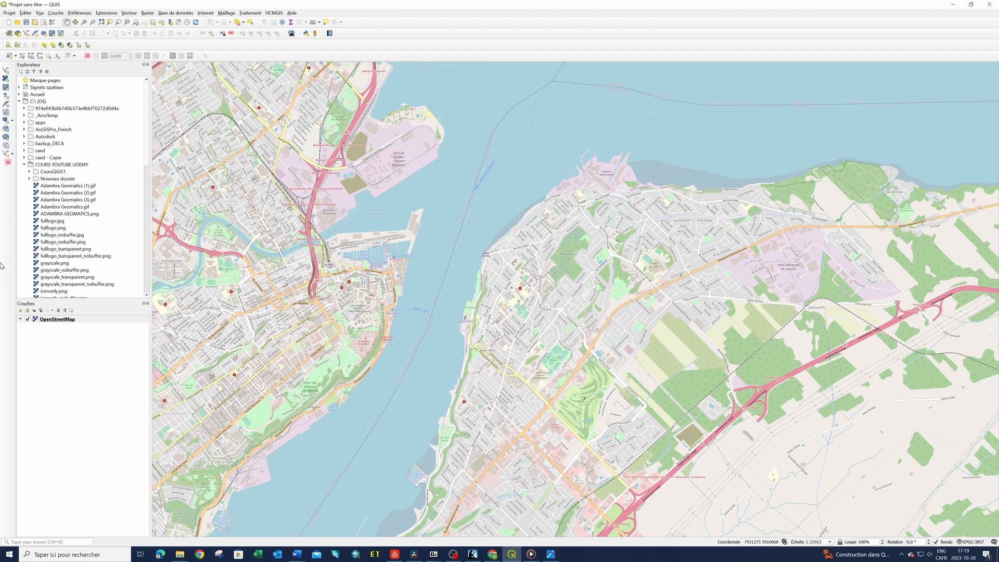
Set the measurement ellipsoid to Sphere GRS 1980 Mean Radius (ESRI:107047) in the project properties
click(11, 13)
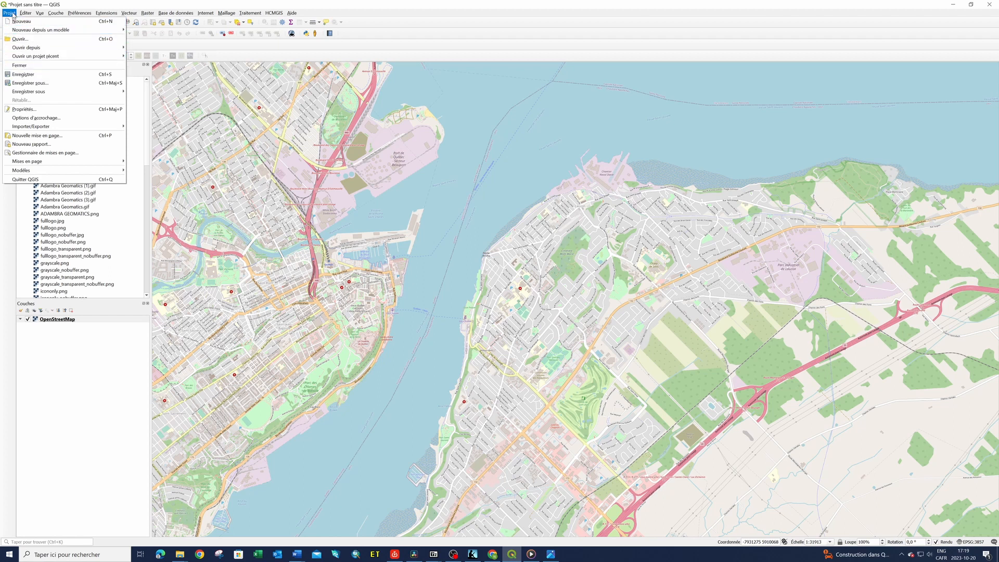
click(29, 110)
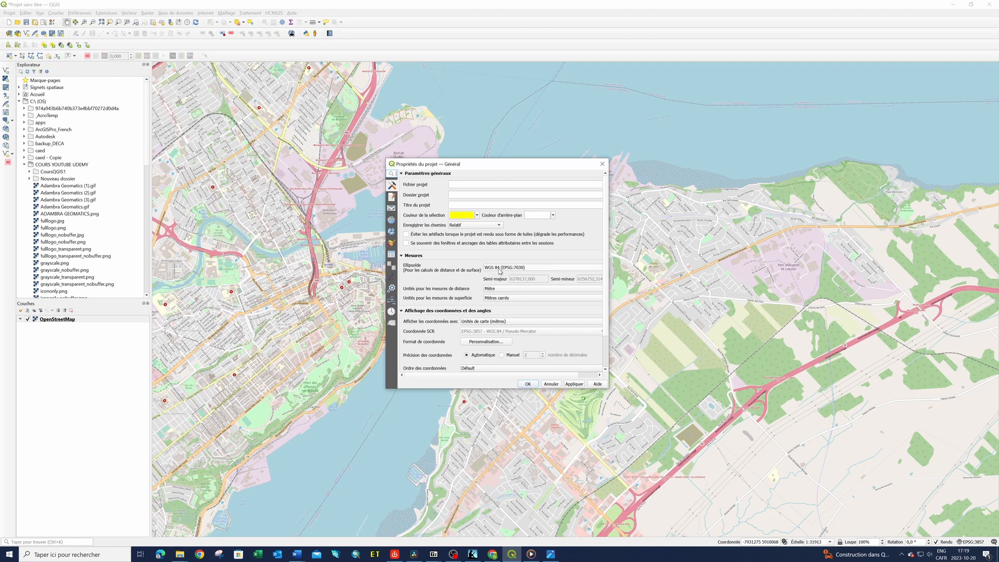
click(533, 271)
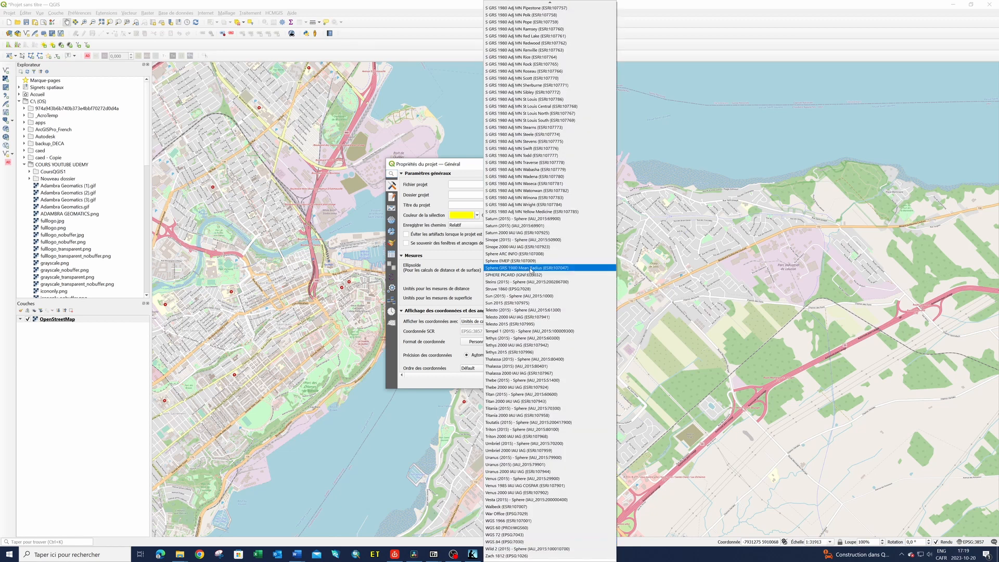
click(530, 268)
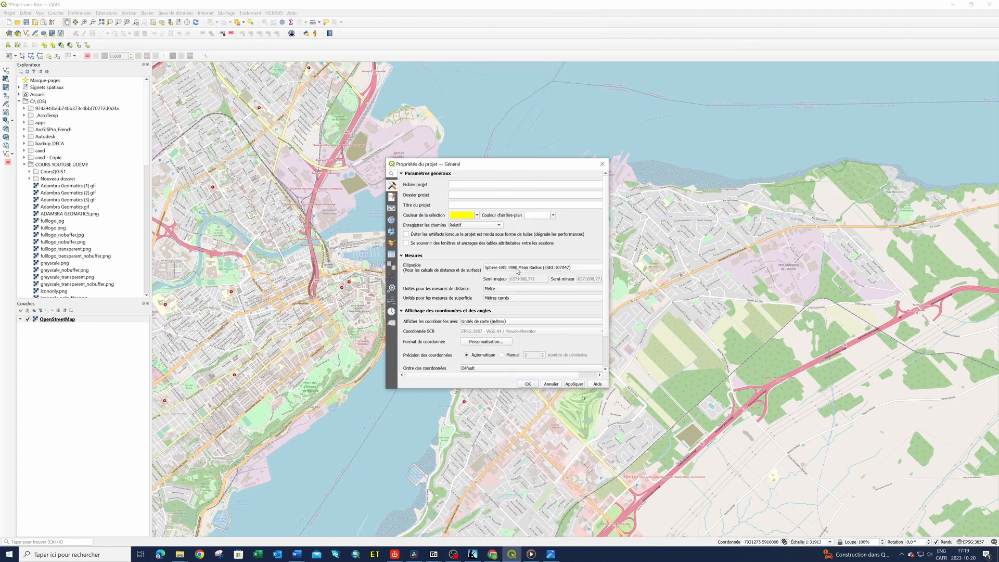
Set the project's measurement ellipsoid to WGS 84 (EPSG:7030) and accept the project properties
click(527, 271)
scroll(516, 234, up, 3)
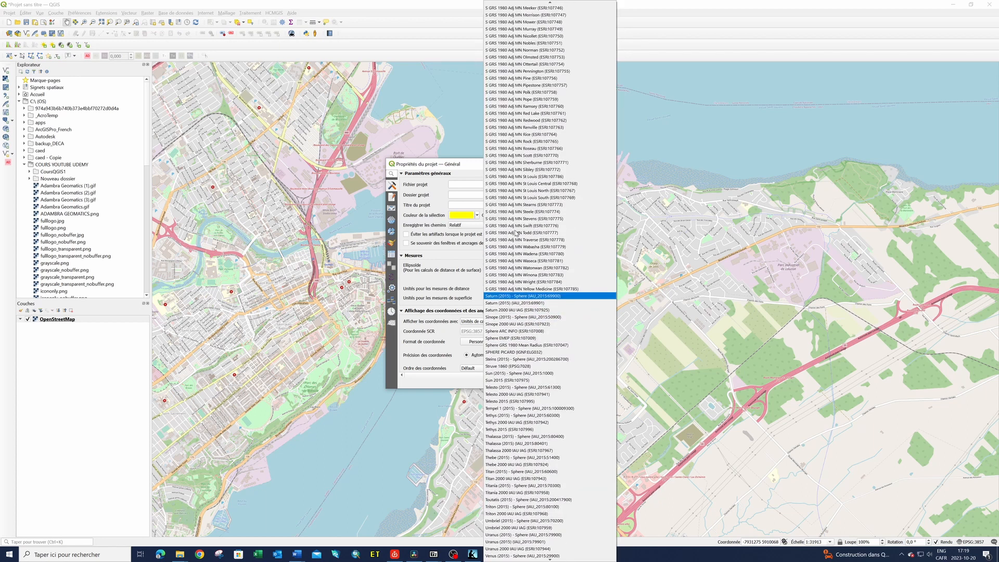
scroll(515, 235, down, 4)
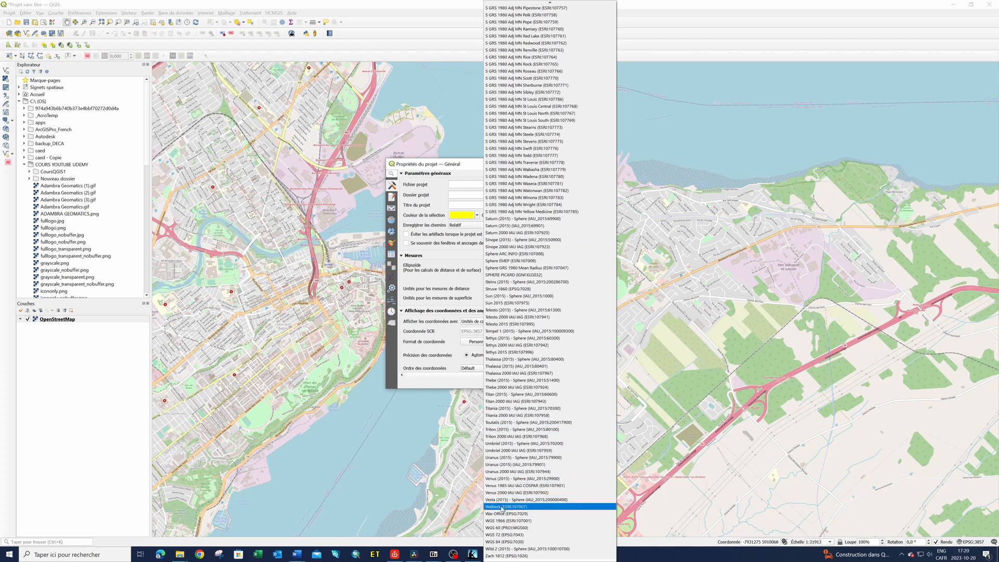
click(511, 542)
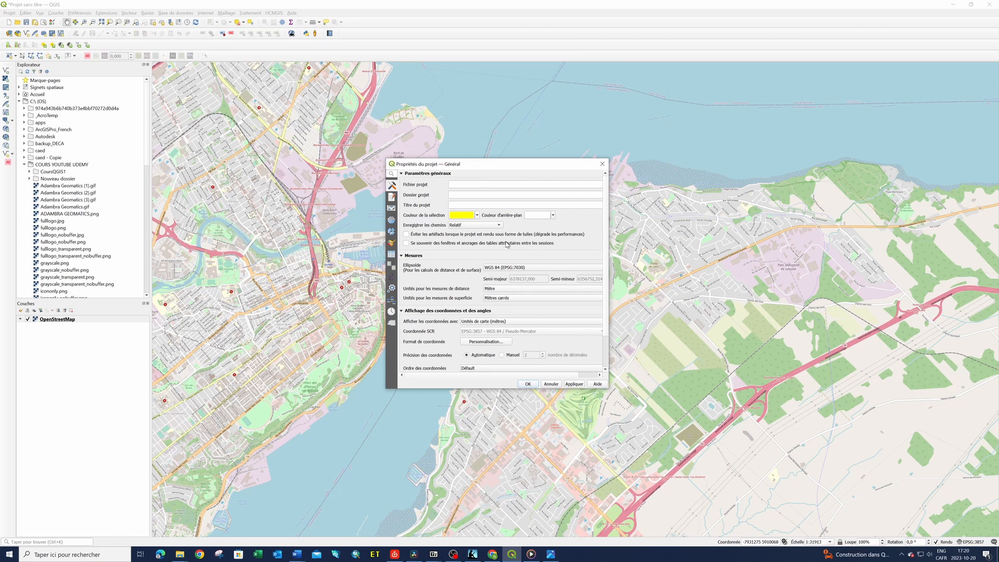
click(529, 386)
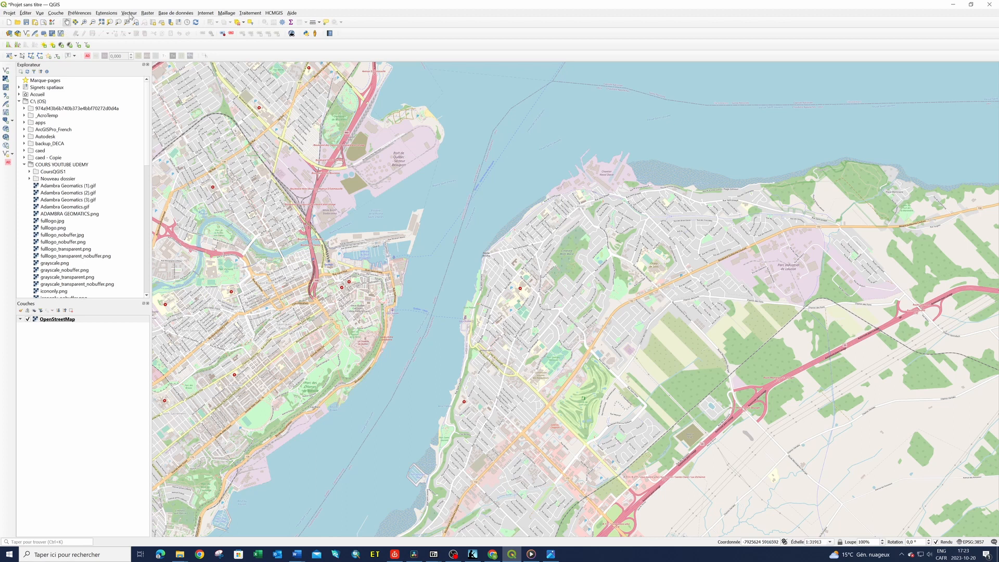
Open the Georeferencer and move its window off the middle of the OpenStreetMap view
click(57, 14)
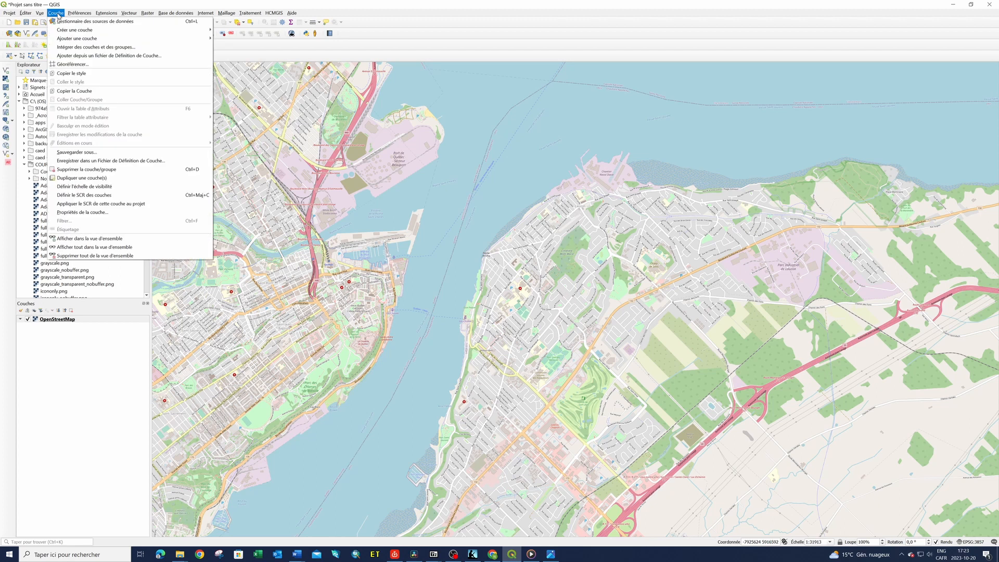
click(72, 64)
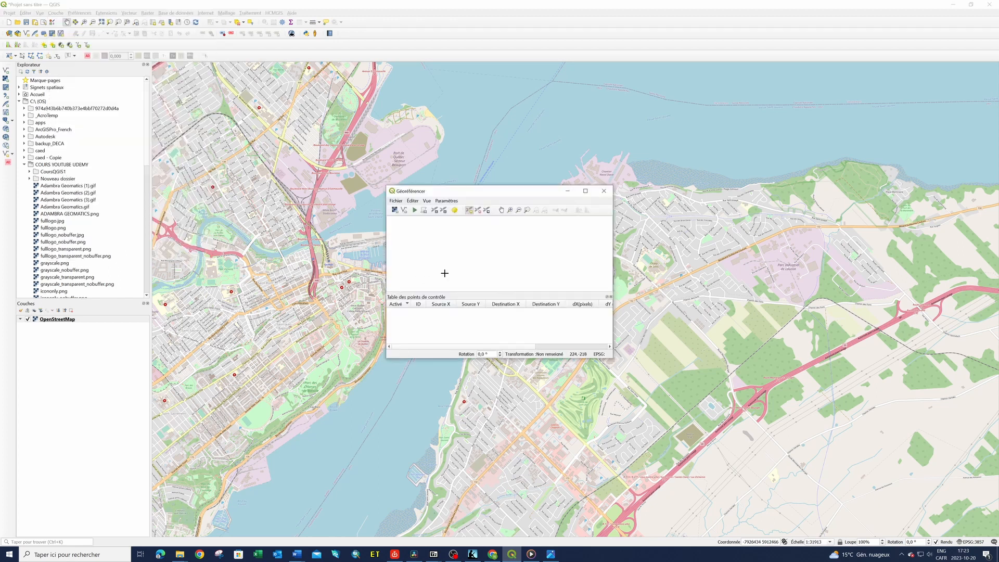
drag(506, 196, 574, 133)
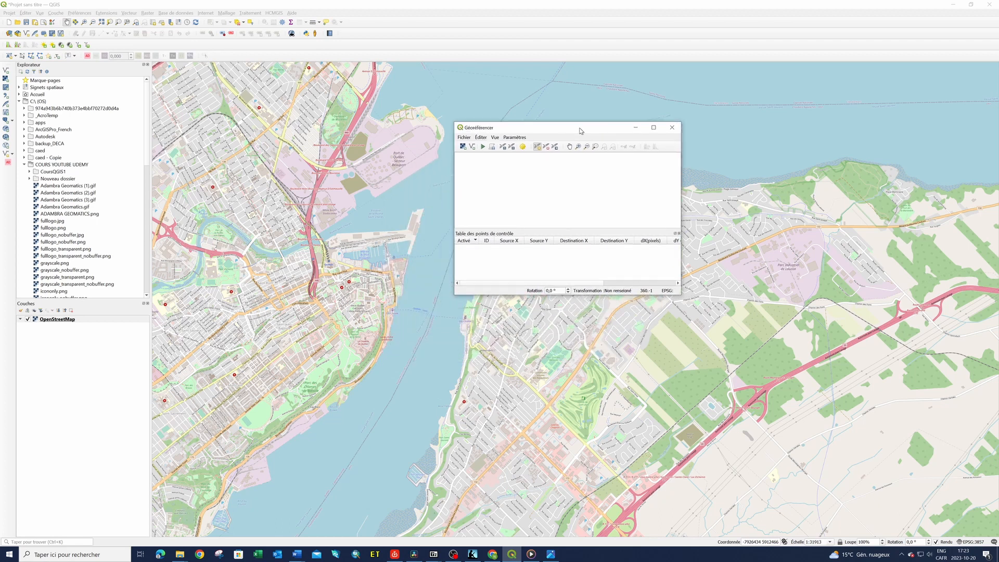
Load the raster carteLevis1.jpg from C:\COURS YOUTUBE UDEMY\CoursQGIS1 into the Georeferencer
click(467, 151)
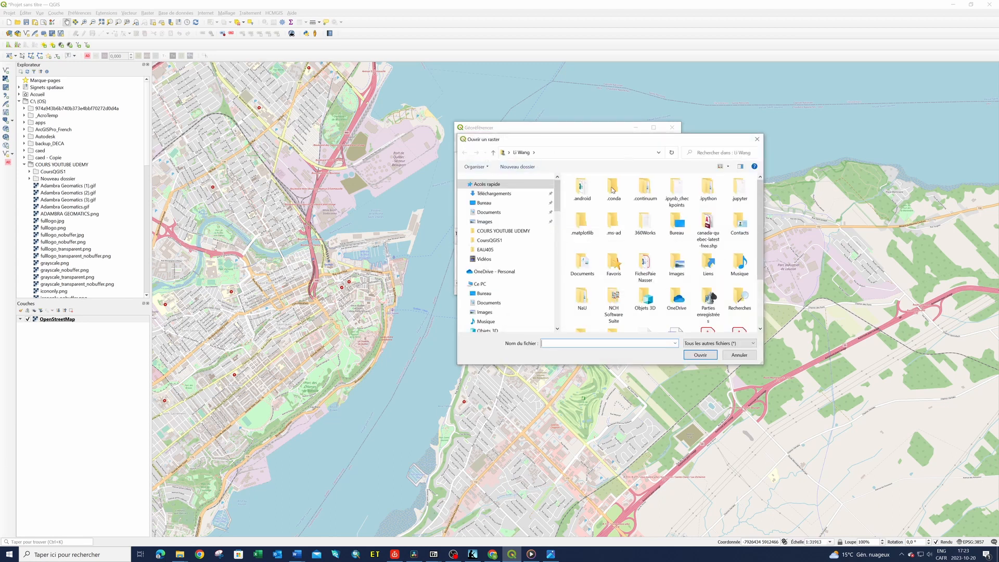
mouse_move(558, 203)
mouse_down()
mouse_move(570, 300)
mouse_move(569, 206)
mouse_up()
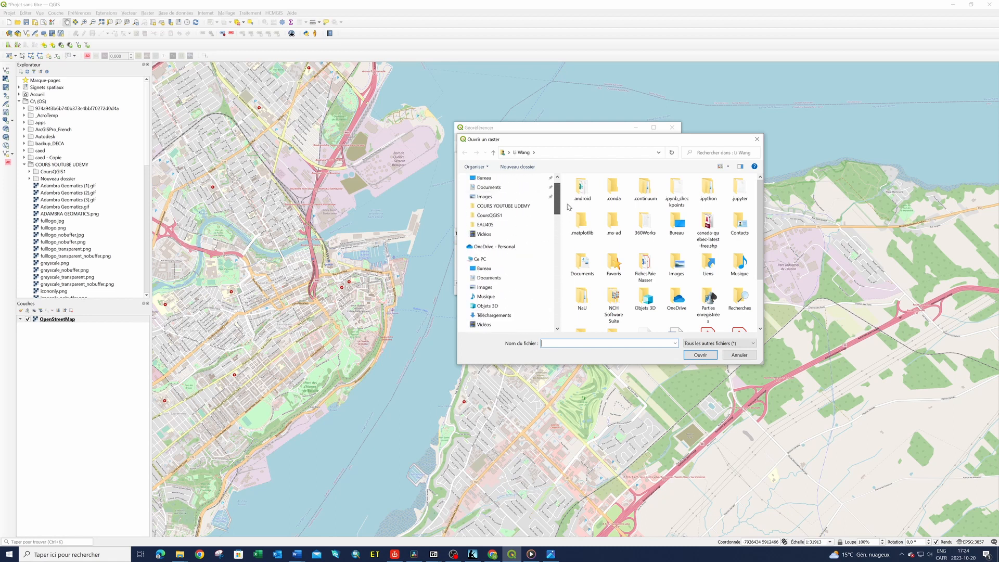
click(486, 259)
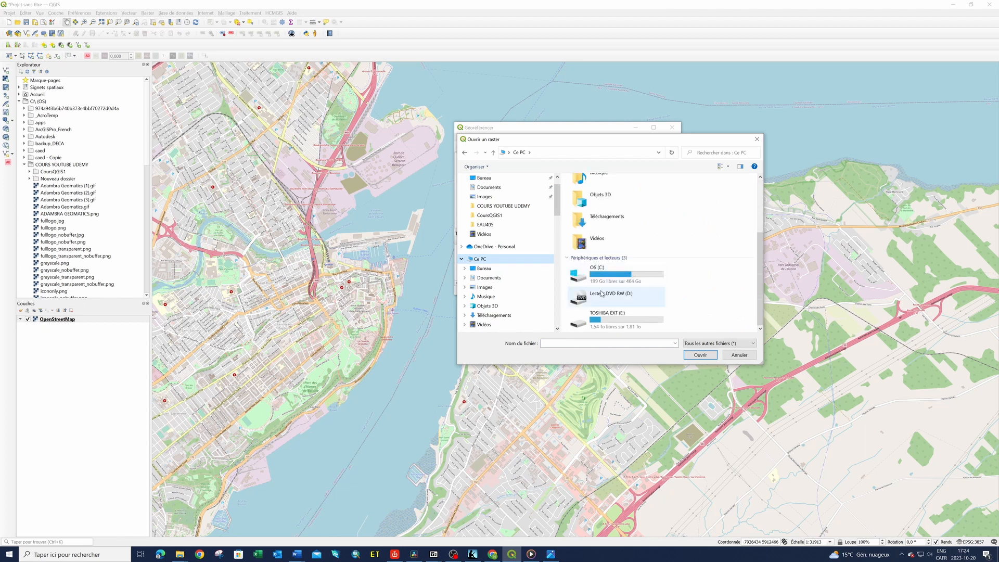
double_click(600, 267)
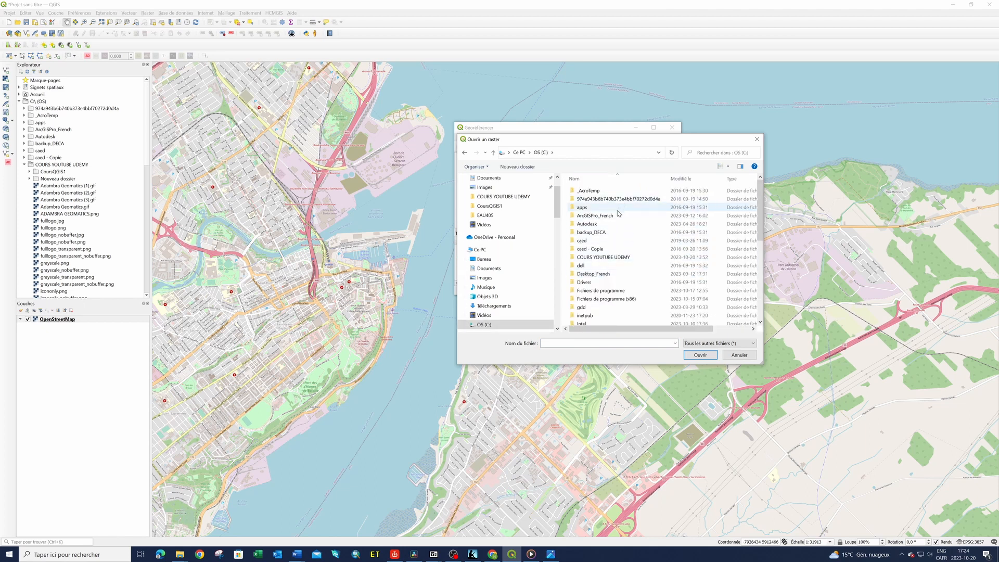
scroll(628, 220, down, 1)
double_click(614, 239)
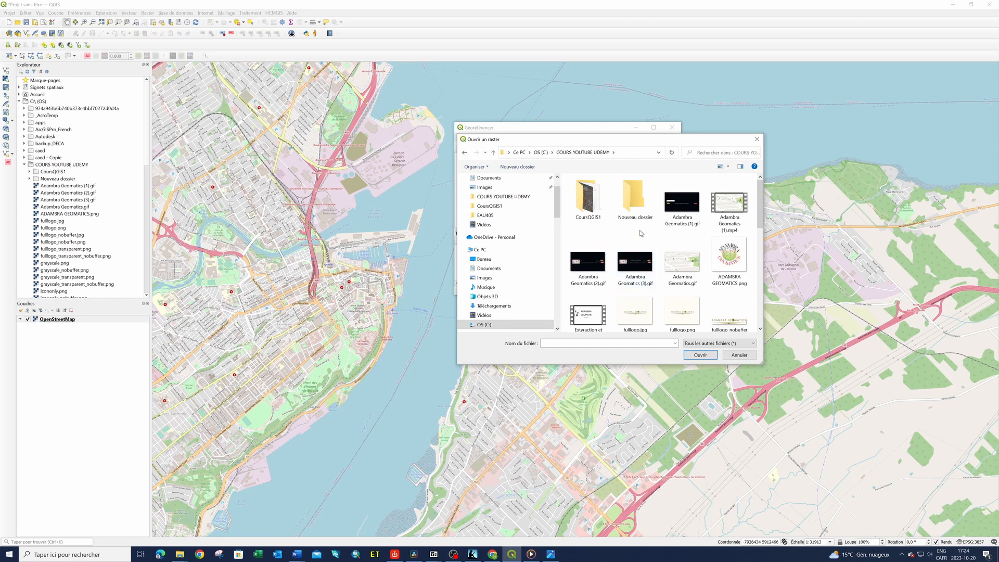
scroll(641, 233, down, 1)
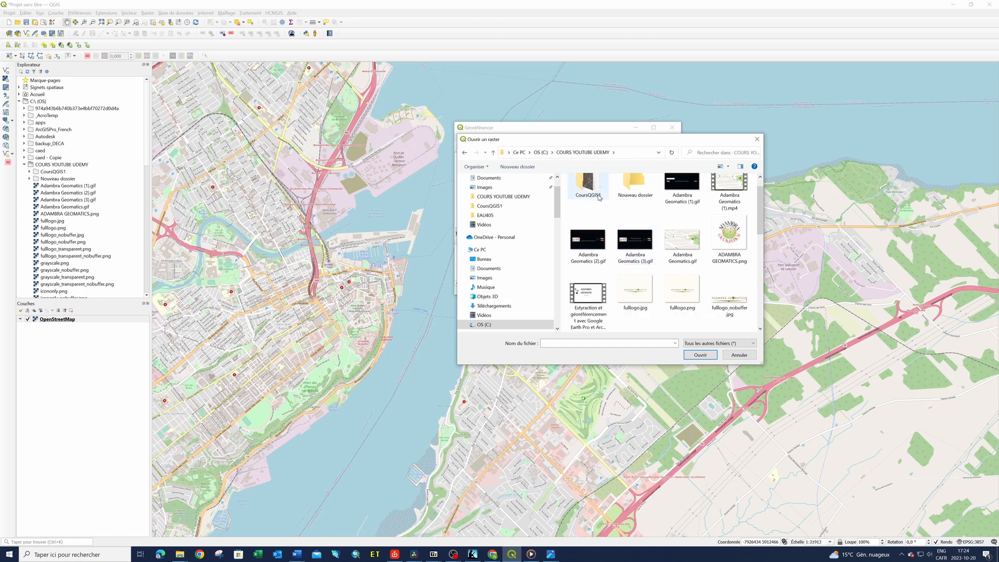
scroll(619, 229, up, 1)
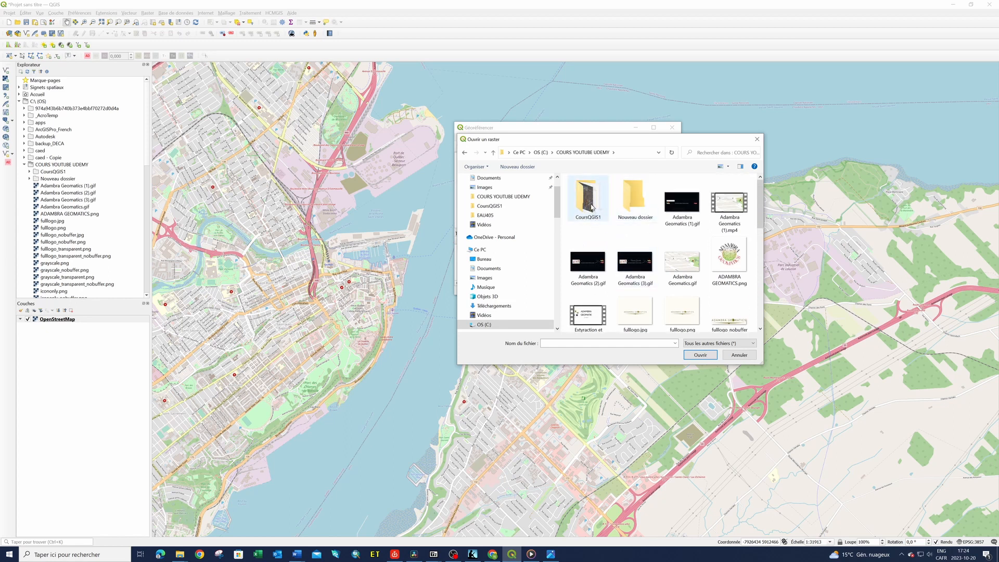
double_click(592, 206)
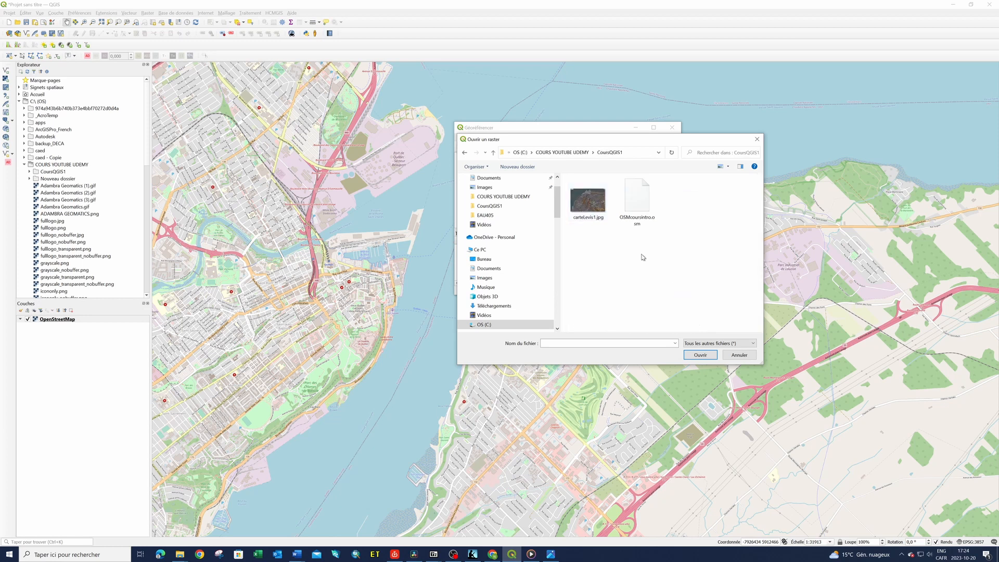
double_click(587, 203)
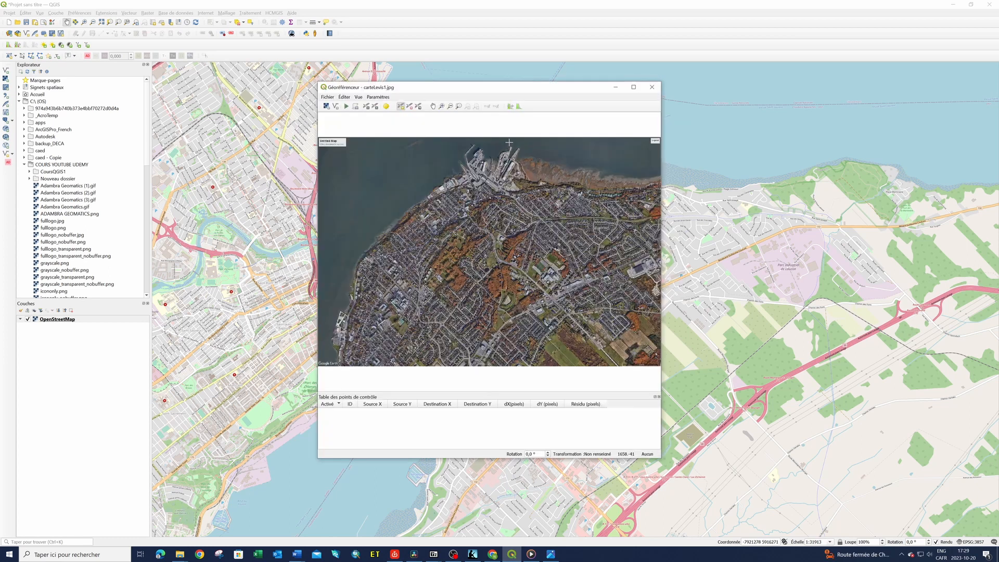
Mark a control point on the aerial image at the east corner of the tip of the shipyard's easternmost pier
scroll(512, 141, up, 1)
scroll(517, 140, up, 1)
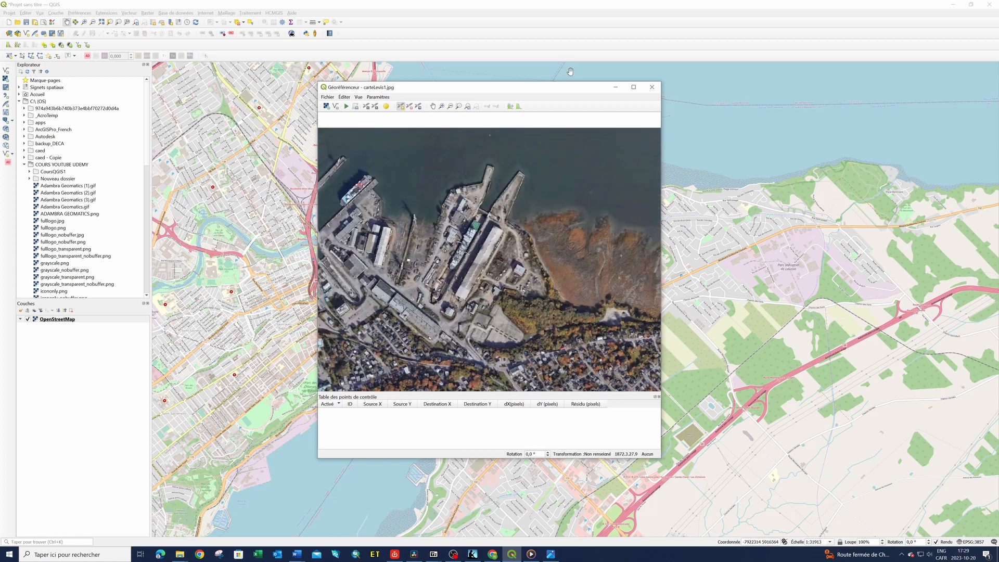
drag(567, 89, 456, 108)
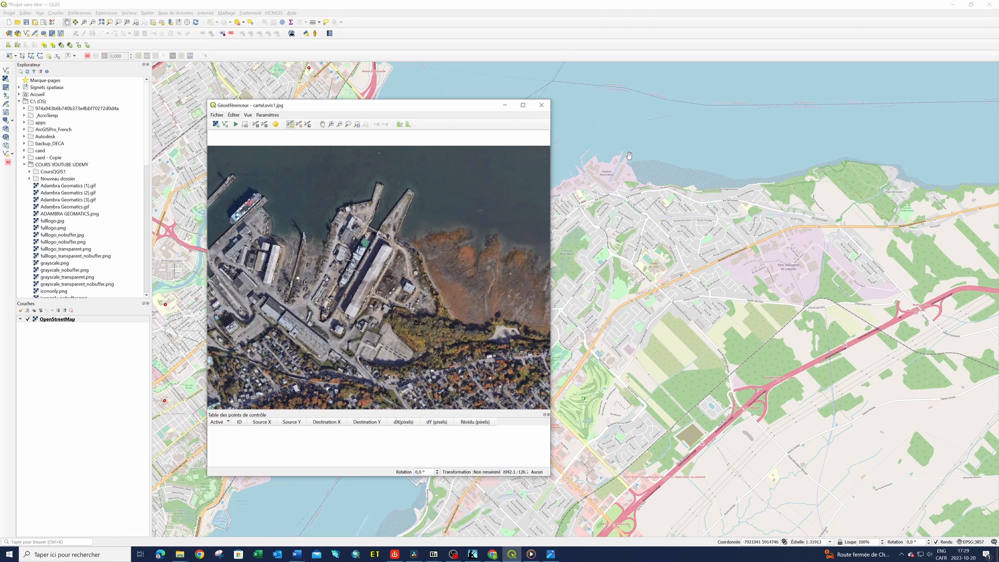
scroll(628, 156, up, 4)
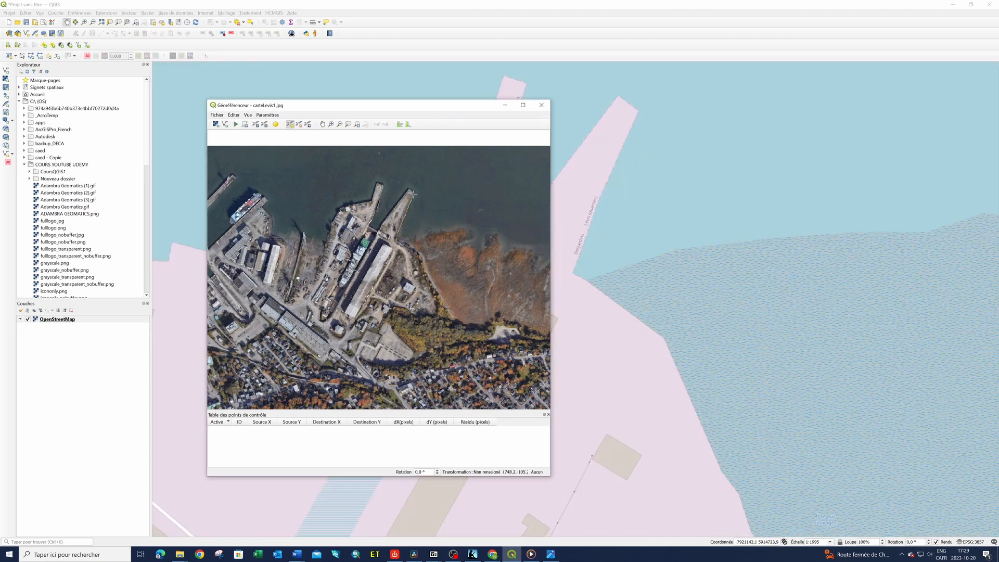
click(292, 127)
scroll(409, 192, up, 3)
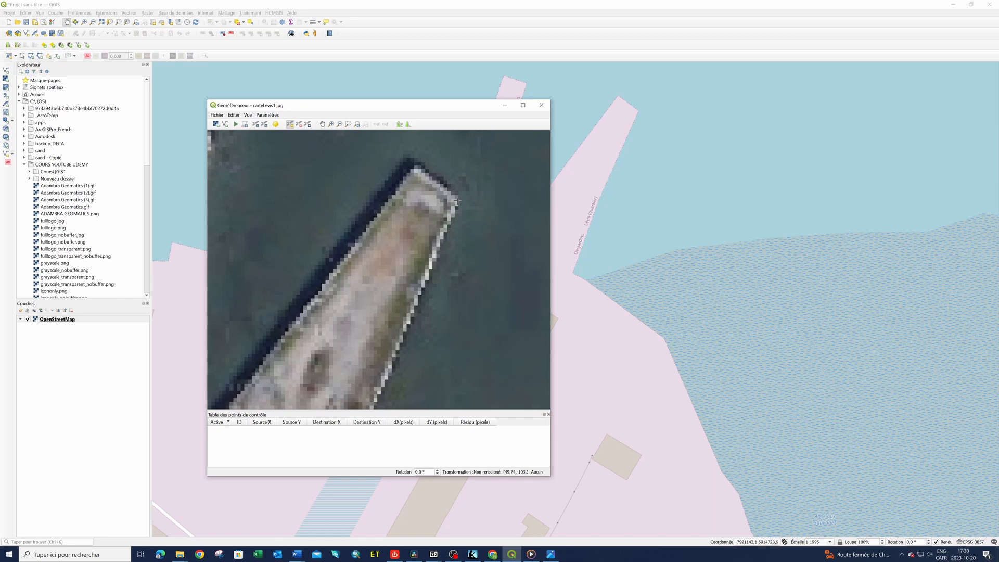
click(457, 200)
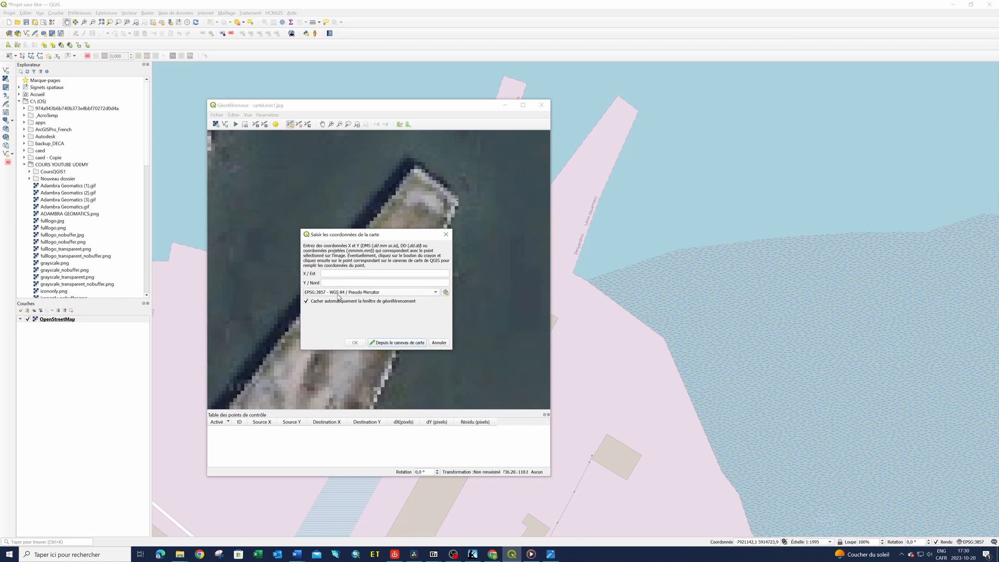
Match the point to the same pier corner on the map canvas, about X -7921029, Y 5914807, and accept the coordinates
click(412, 344)
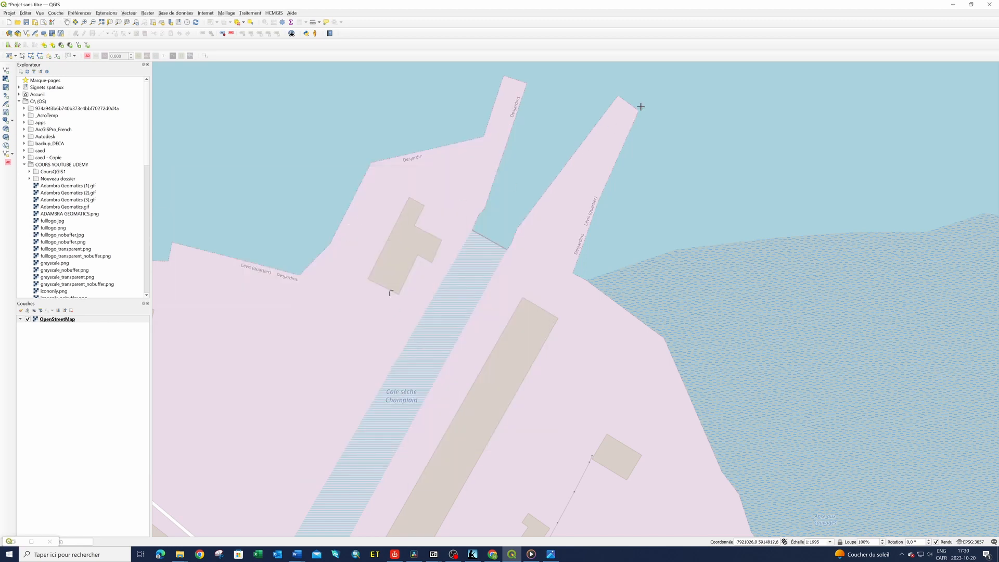
scroll(641, 107, up, 2)
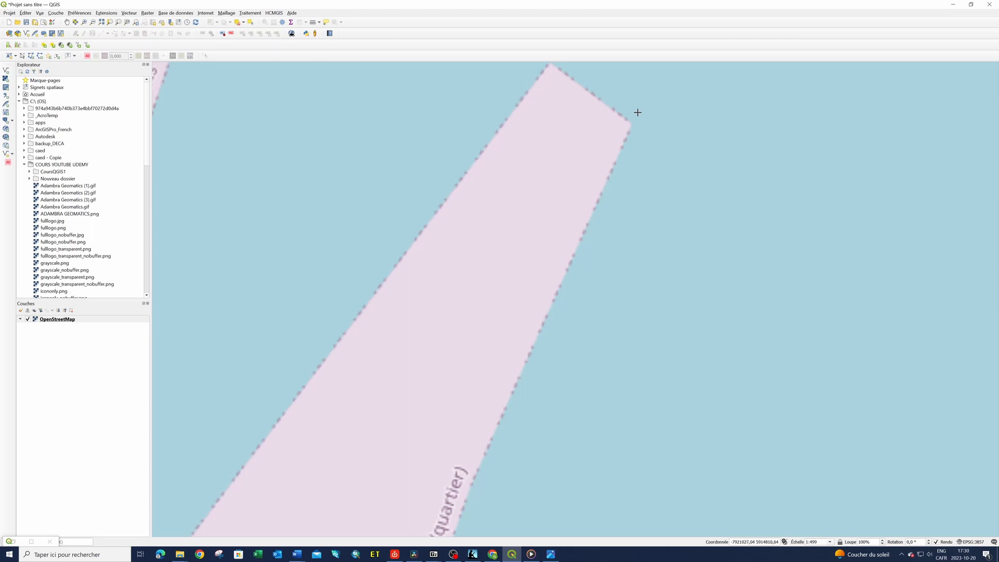
scroll(629, 123, up, 1)
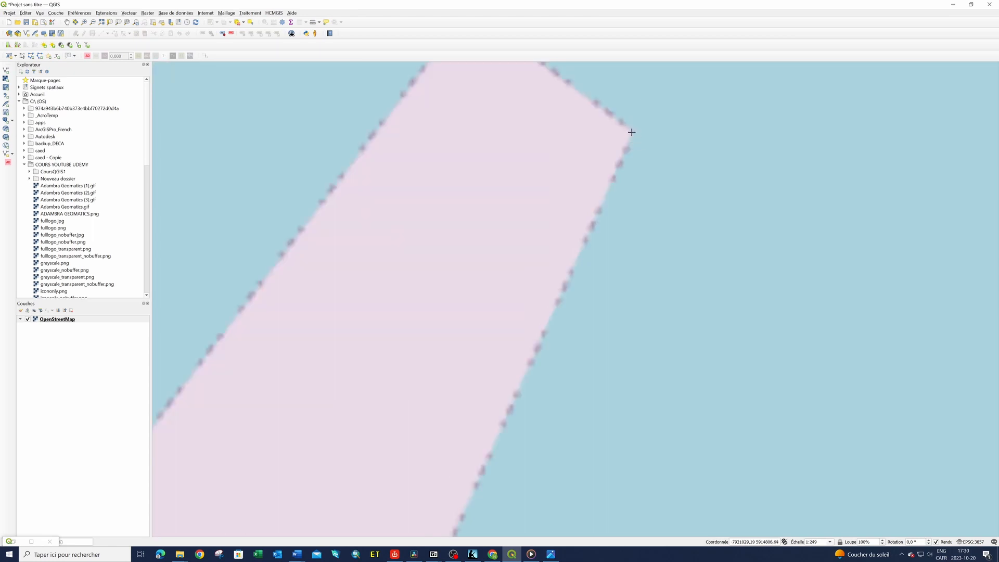
click(631, 132)
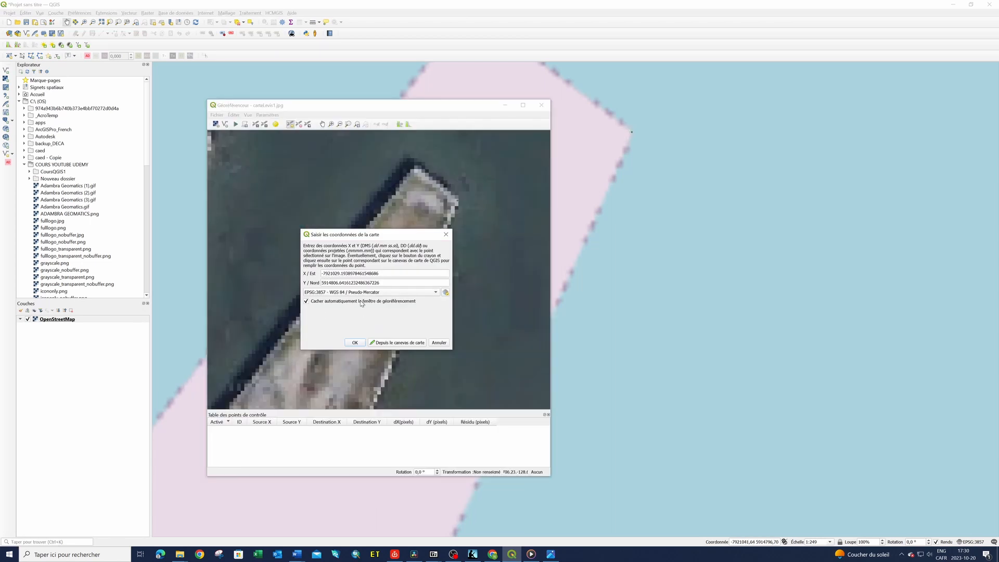
click(354, 343)
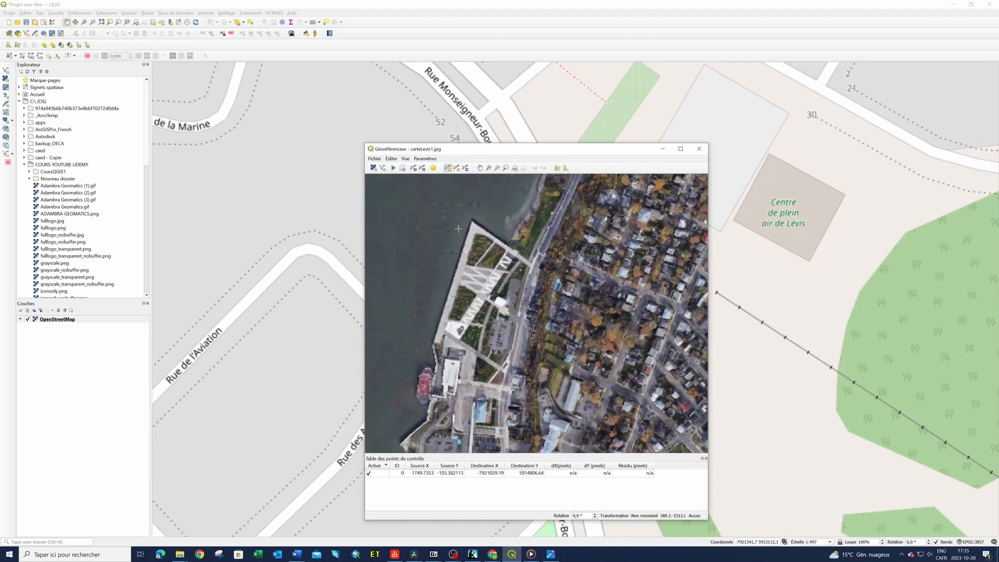
Mark a second control point on the aerial image at the northern tip of the Quai Paquet waterfront park
scroll(460, 229, up, 2)
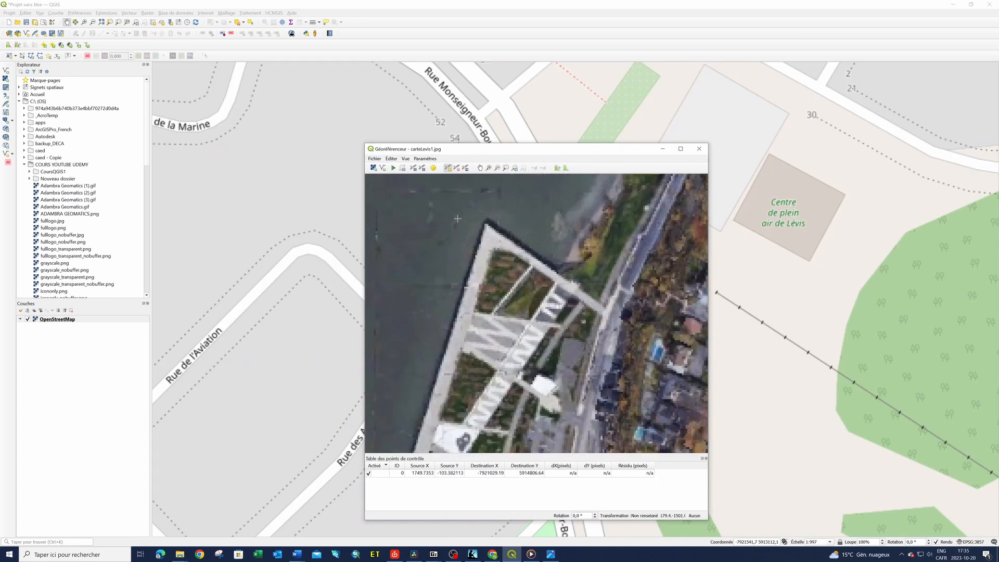
scroll(546, 292, down, 5)
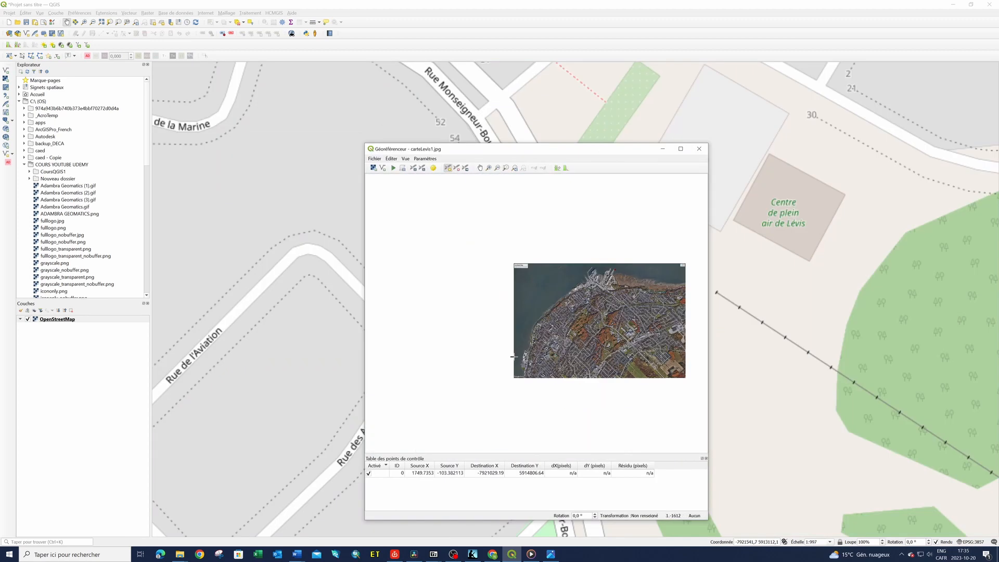
scroll(521, 358, up, 4)
scroll(522, 357, up, 3)
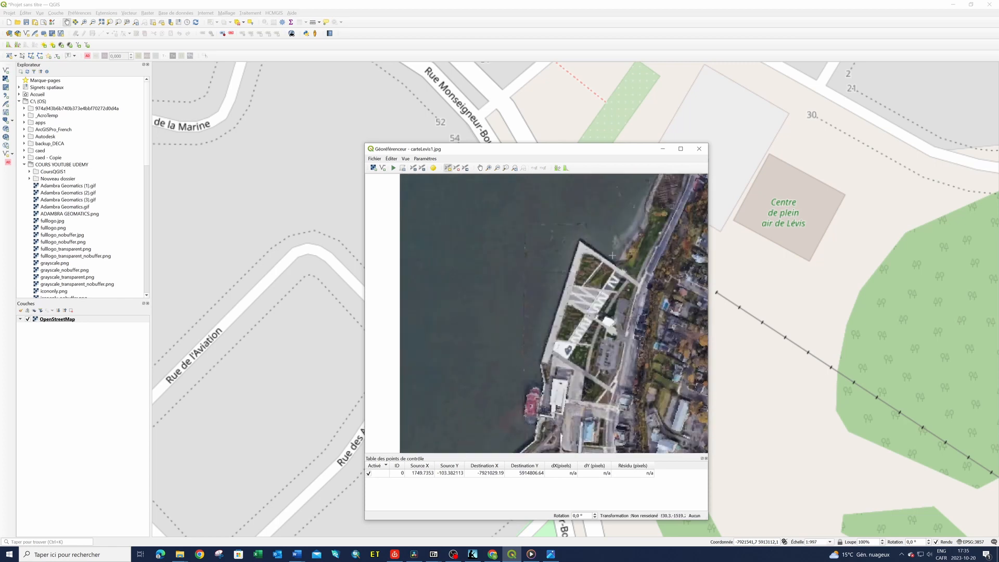
scroll(609, 255, up, 2)
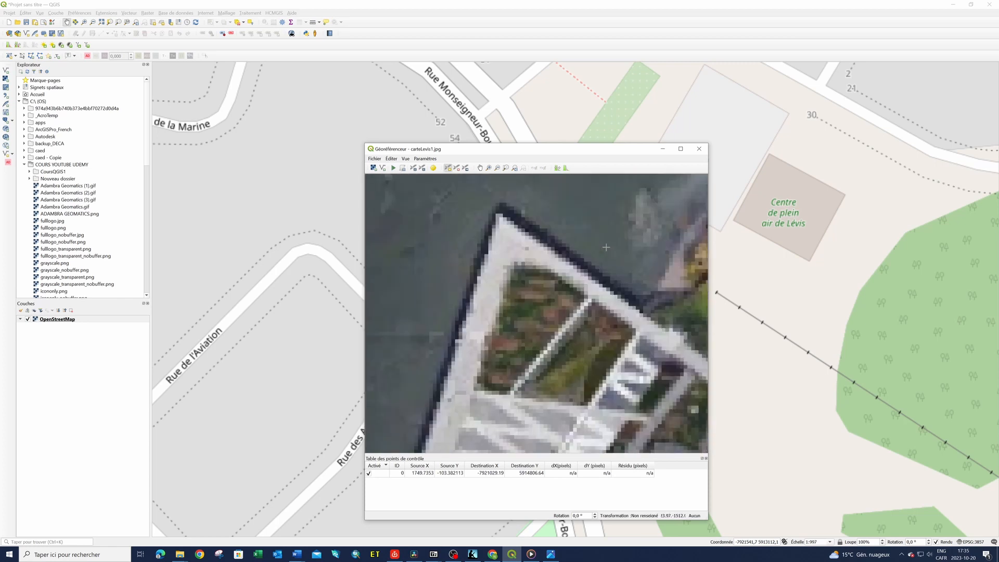
click(498, 213)
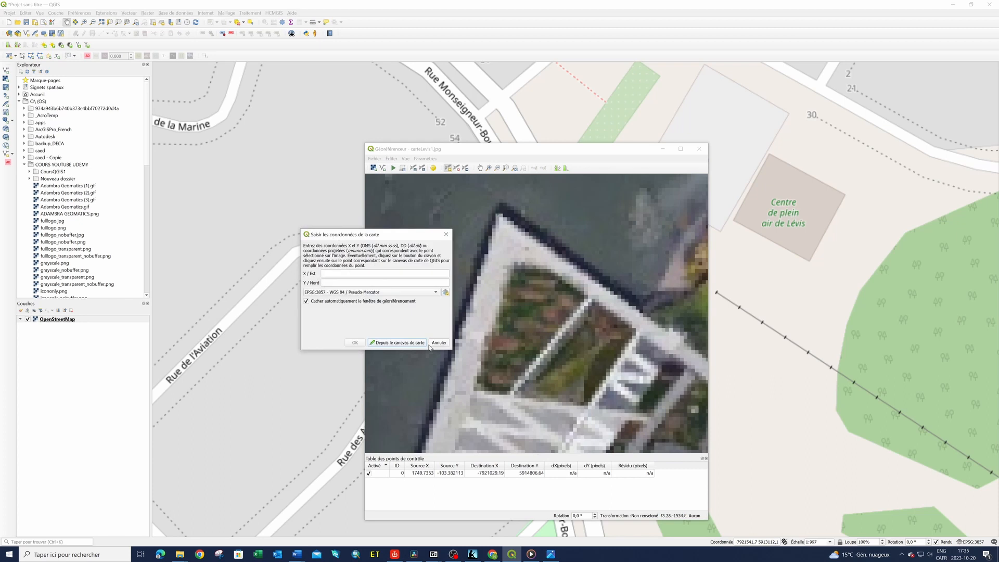
Pick the same northern tip of Quai Paquet on the map canvas, about X -7924546, Y 5911637, as the point's coordinates
click(412, 344)
scroll(689, 303, down, 4)
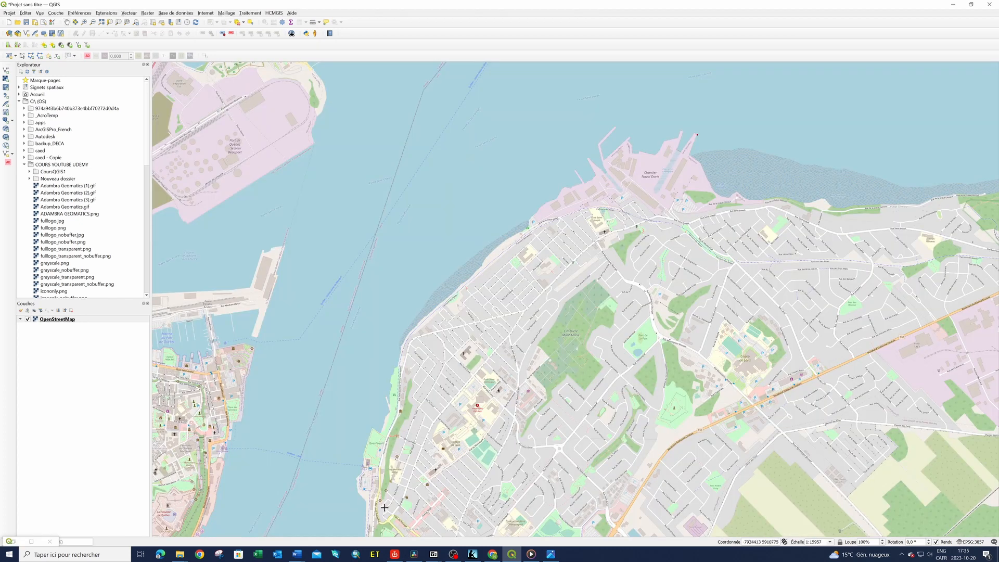
scroll(385, 507, up, 2)
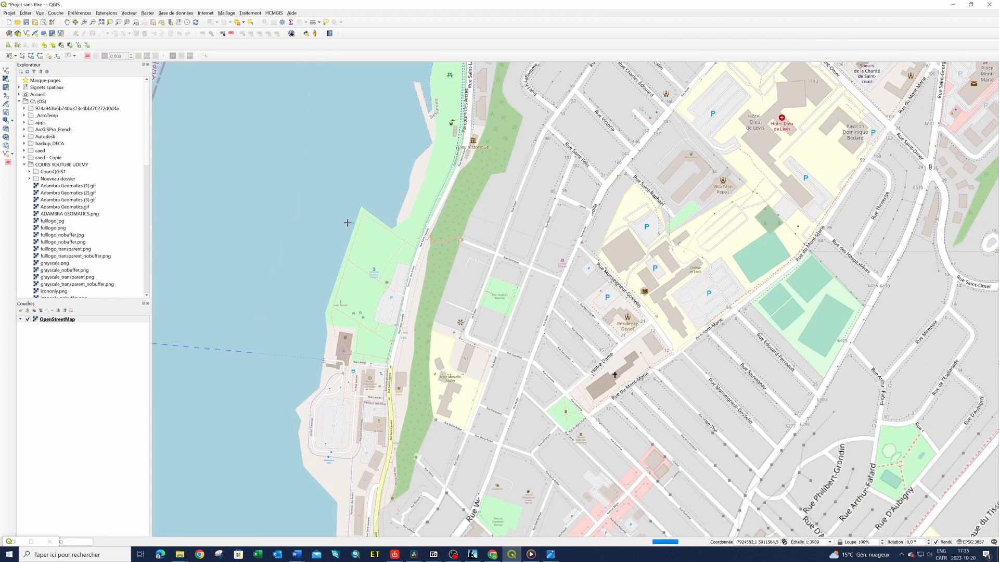
scroll(348, 218, up, 2)
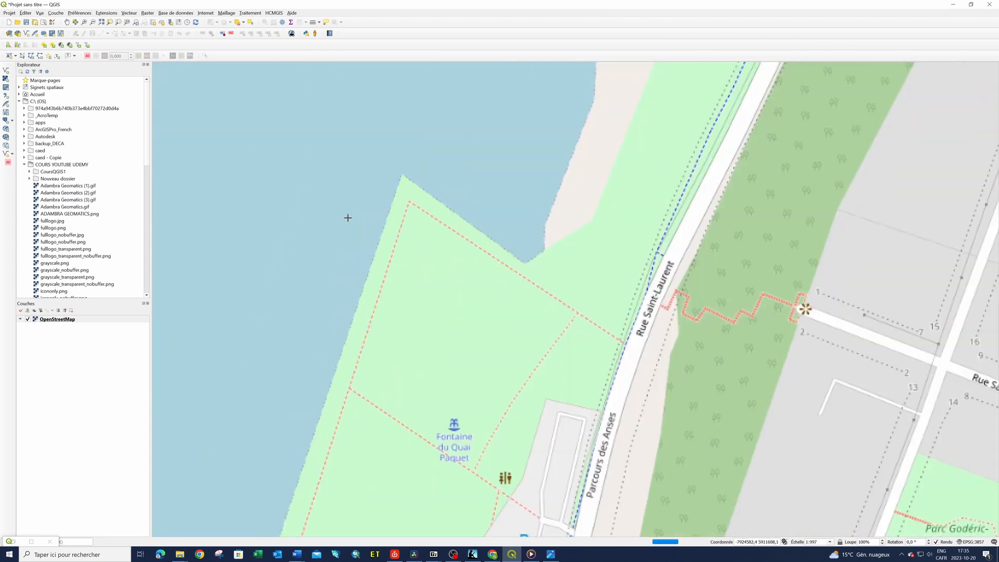
scroll(348, 217, up, 1)
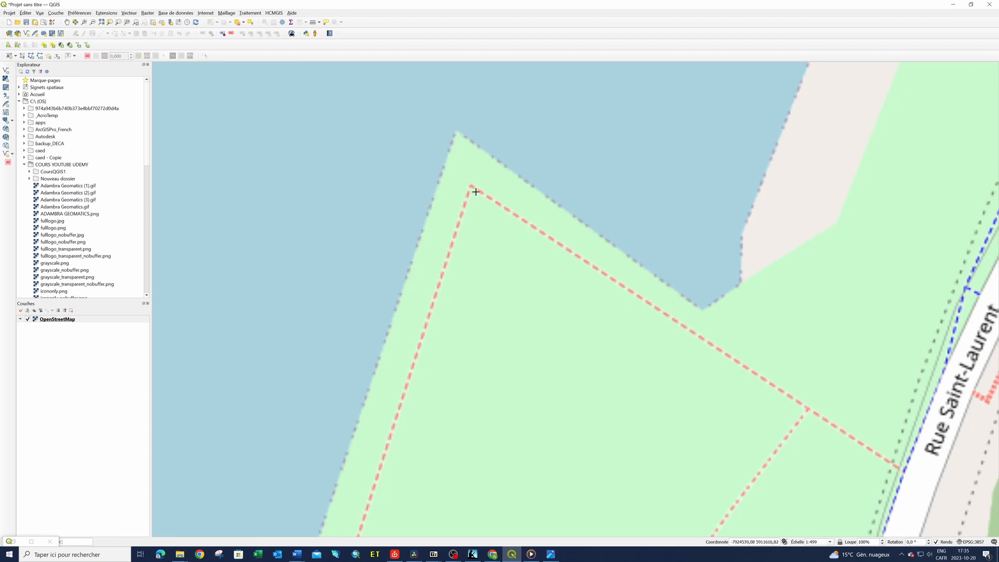
click(458, 132)
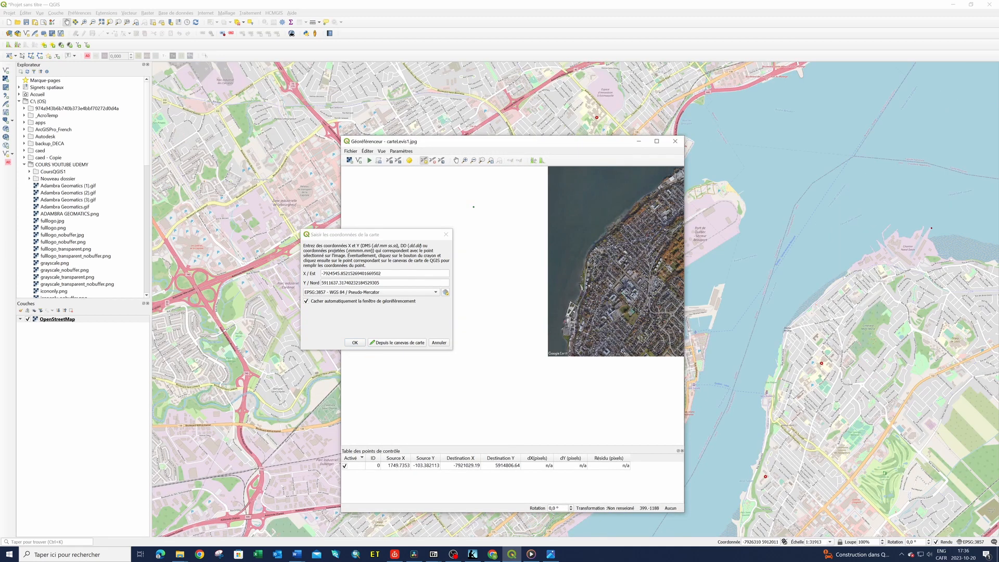
Add a control point on the aerial image at the roundabout's western approach on Rue Saint-Omer, matched to the map at about X -7922565, Y 5911430
scroll(509, 240, down, 5)
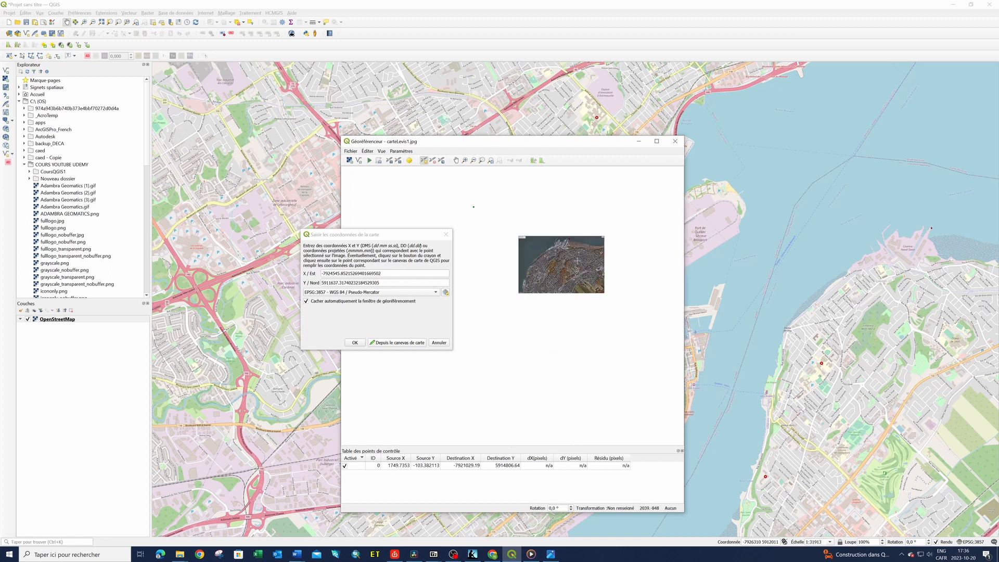
scroll(587, 261, up, 1)
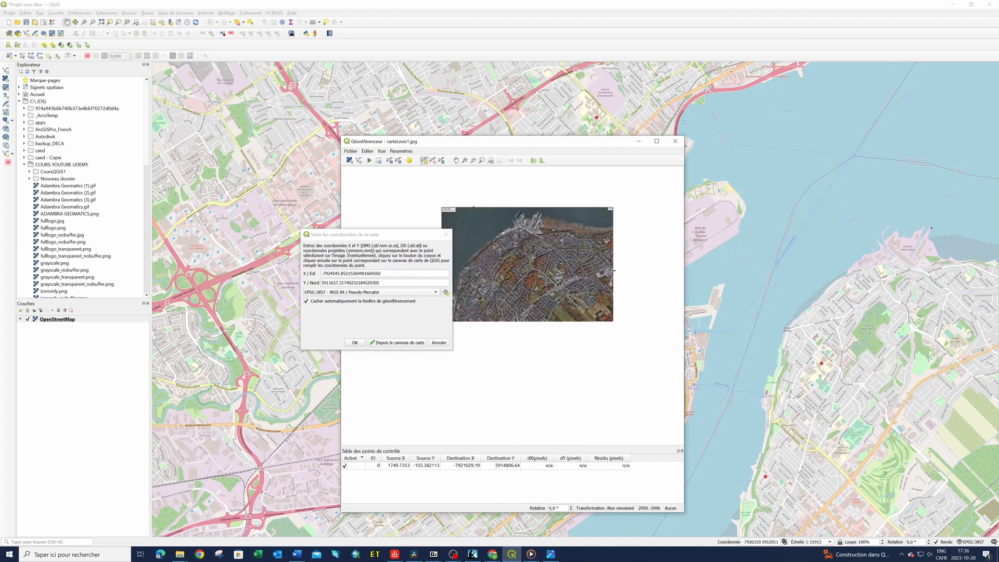
scroll(614, 270, up, 1)
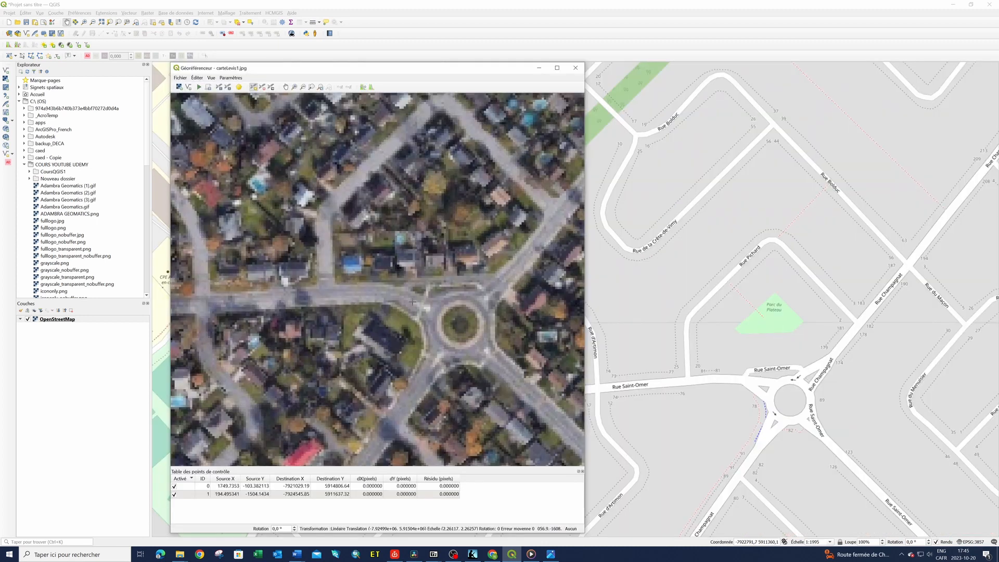
click(412, 302)
click(407, 342)
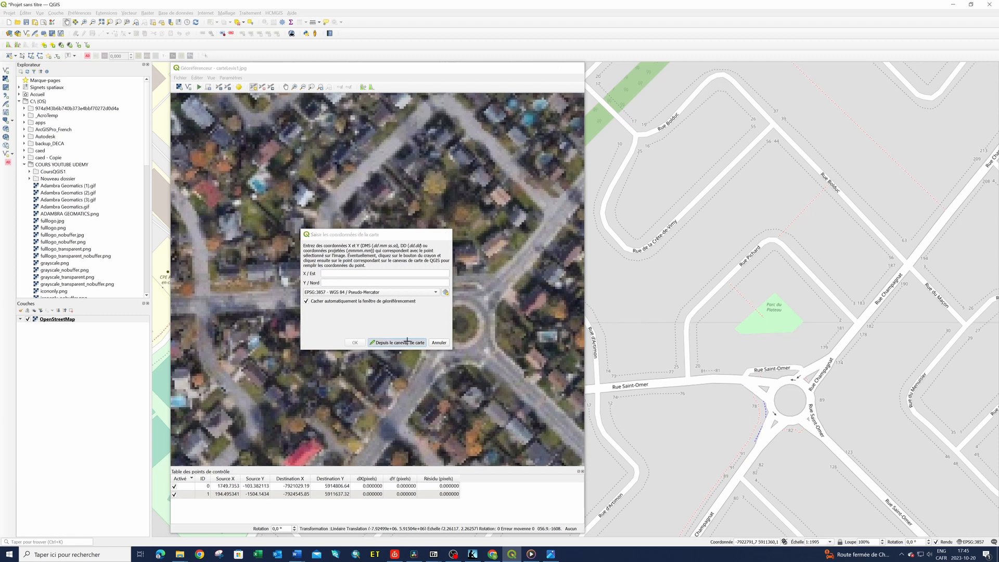
click(758, 385)
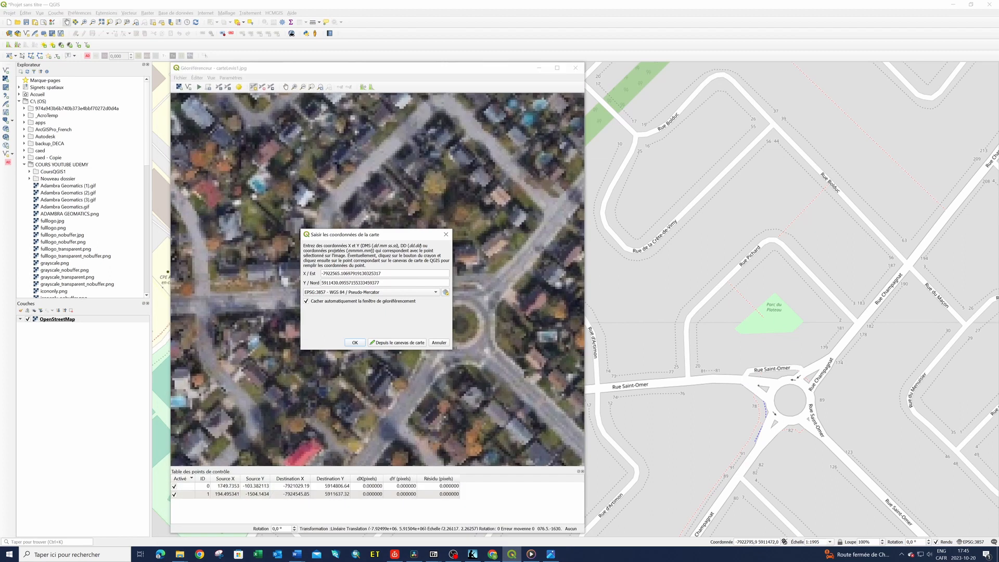
click(355, 342)
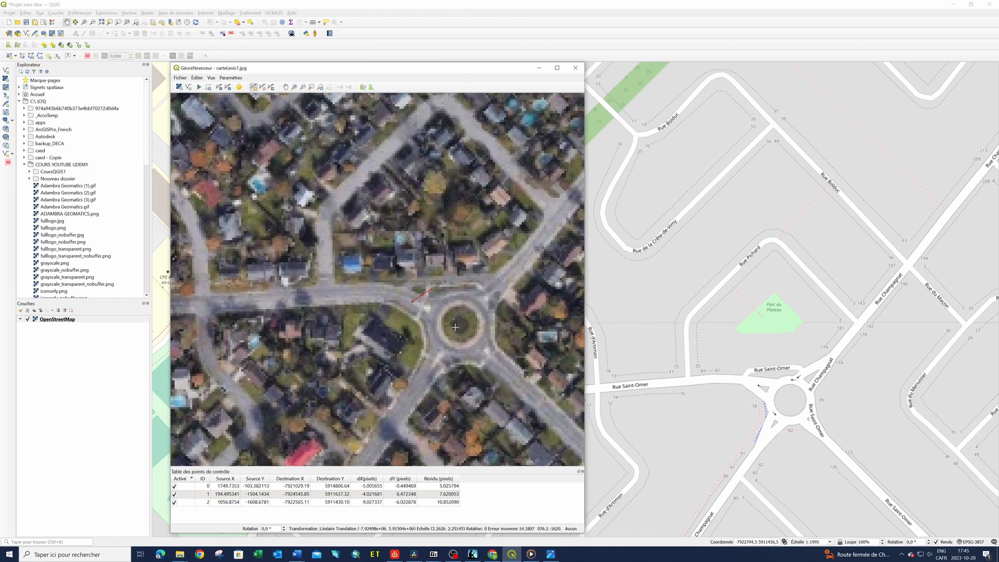
Add a control point at the southern edge of the large pond in Parc De La Paix, matched to the map at about X -7921670, Y 5912405
scroll(454, 327, up, 1)
scroll(454, 327, down, 4)
scroll(454, 327, up, 3)
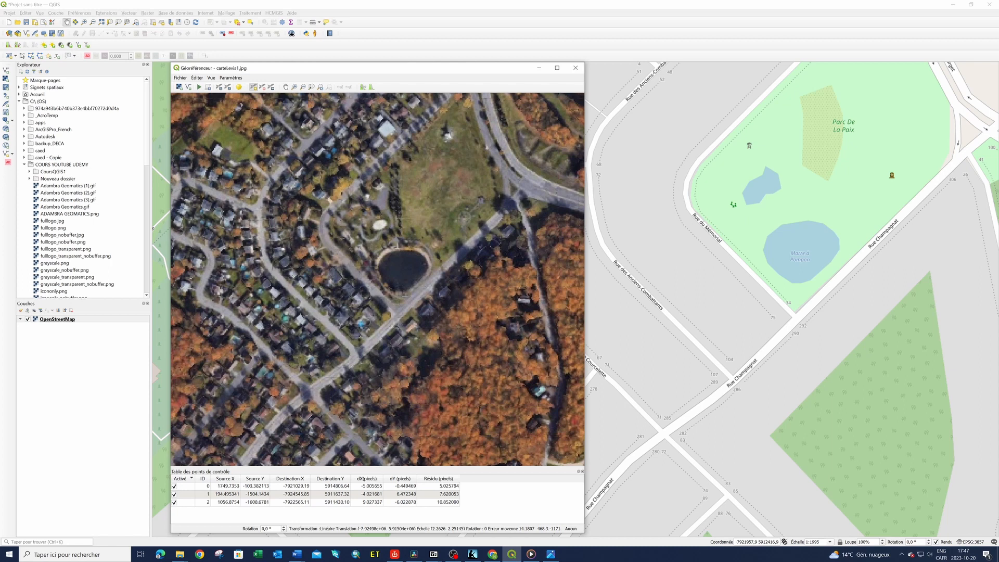
click(405, 295)
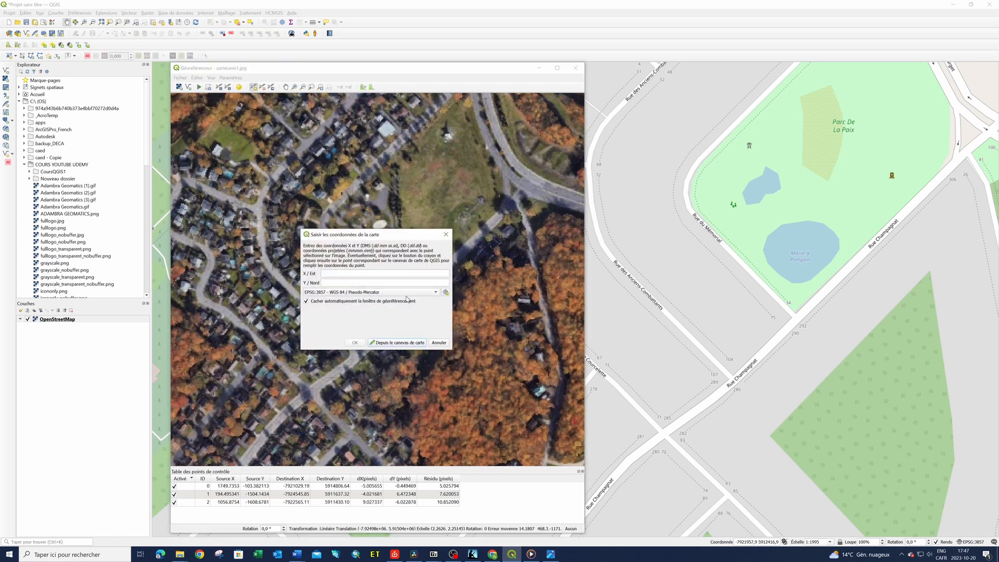
click(409, 342)
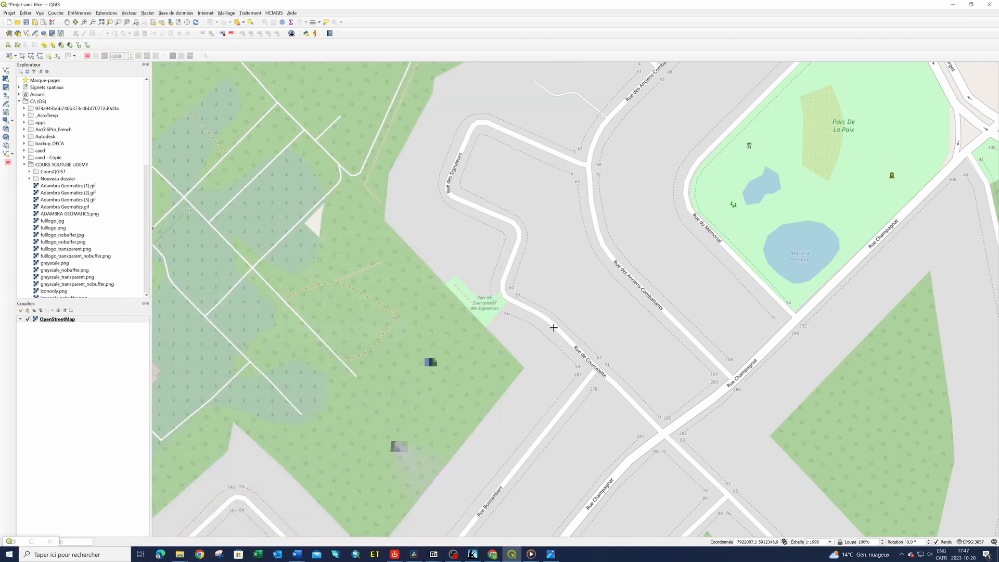
click(802, 283)
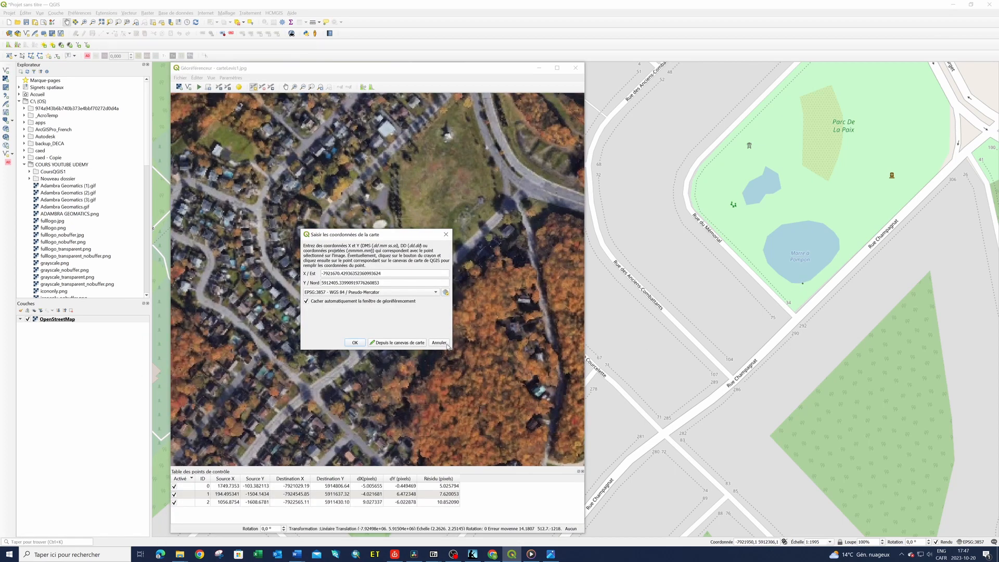
click(355, 343)
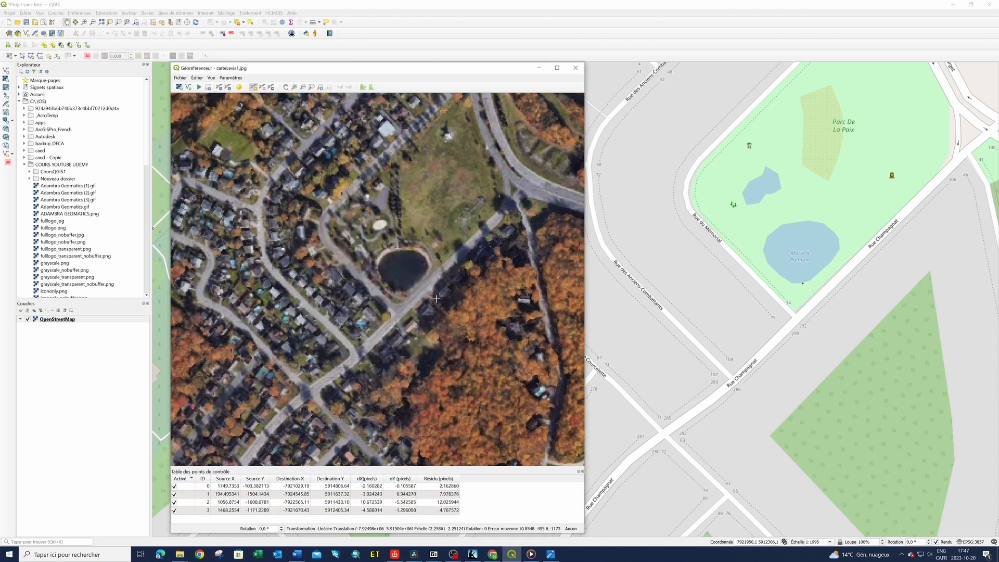
Mark a control point on the aerial image at the northern roof corner of the large pale building beside the curved boulevard
scroll(425, 335, up, 1)
scroll(424, 336, down, 6)
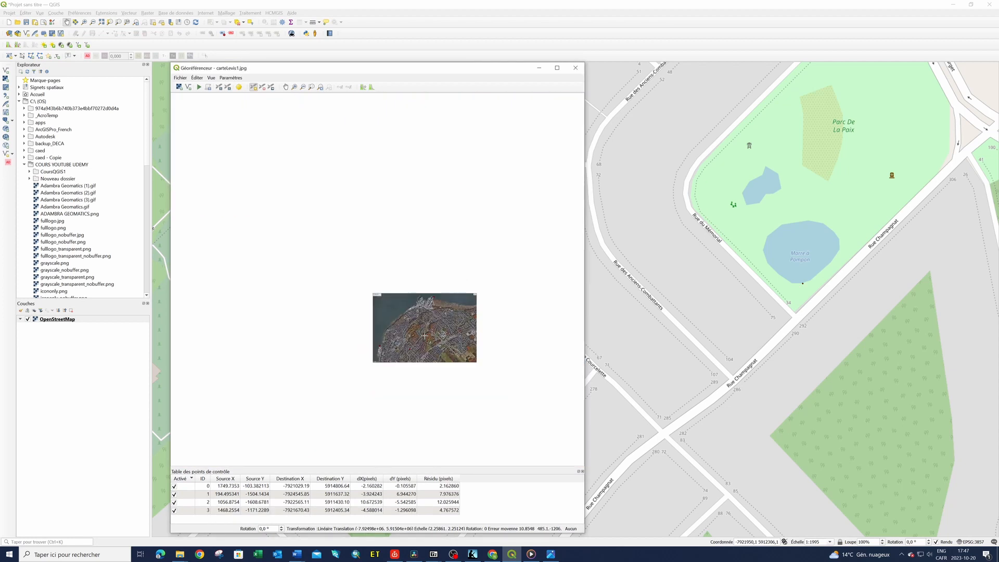
scroll(443, 351, up, 2)
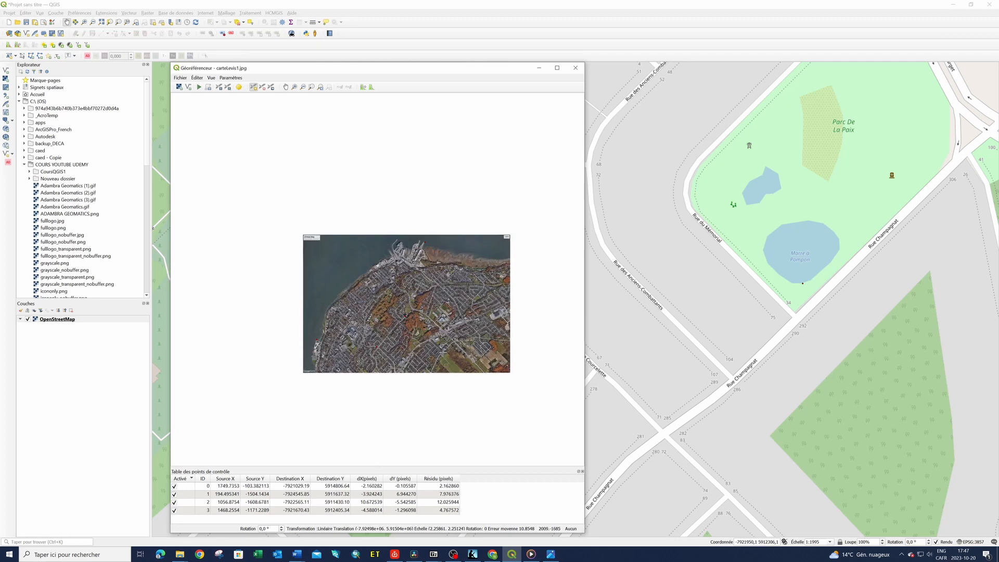
scroll(406, 304, up, 1)
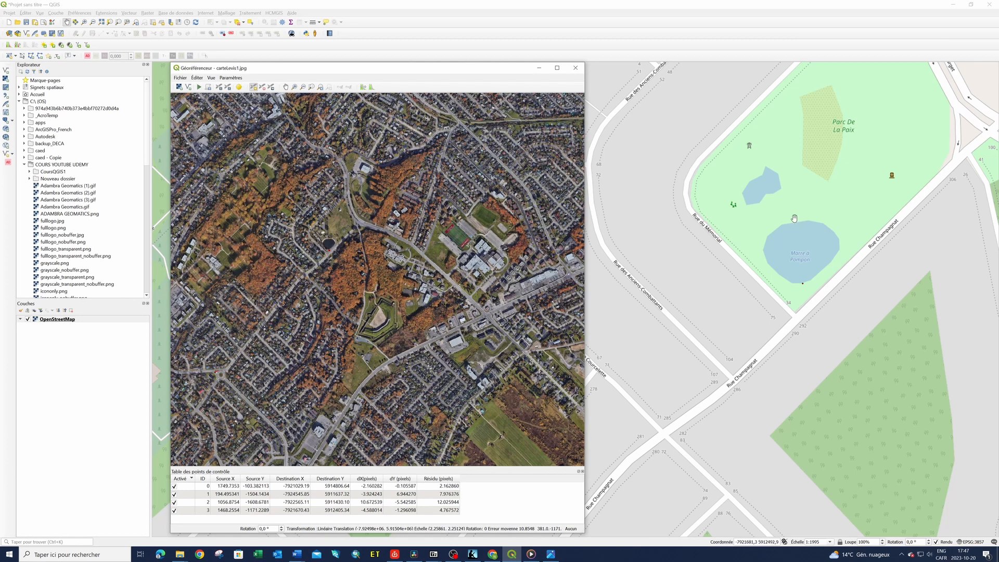
scroll(728, 321, down, 2)
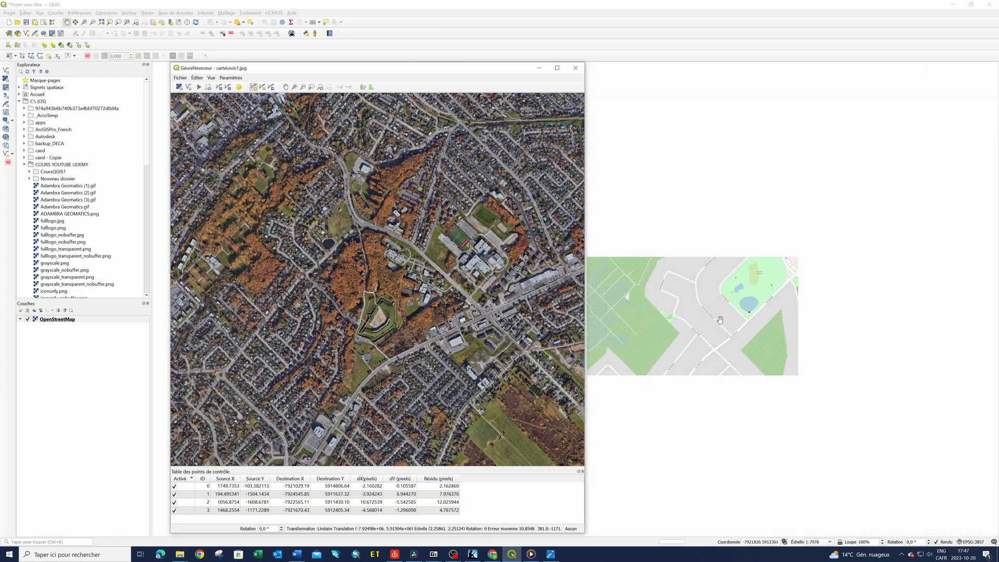
scroll(696, 322, down, 1)
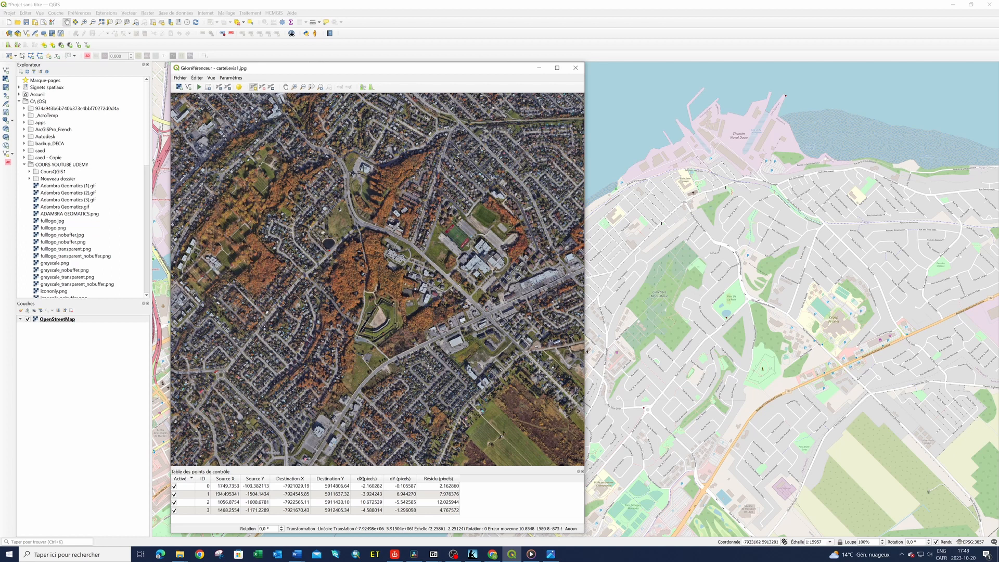
scroll(363, 165, up, 5)
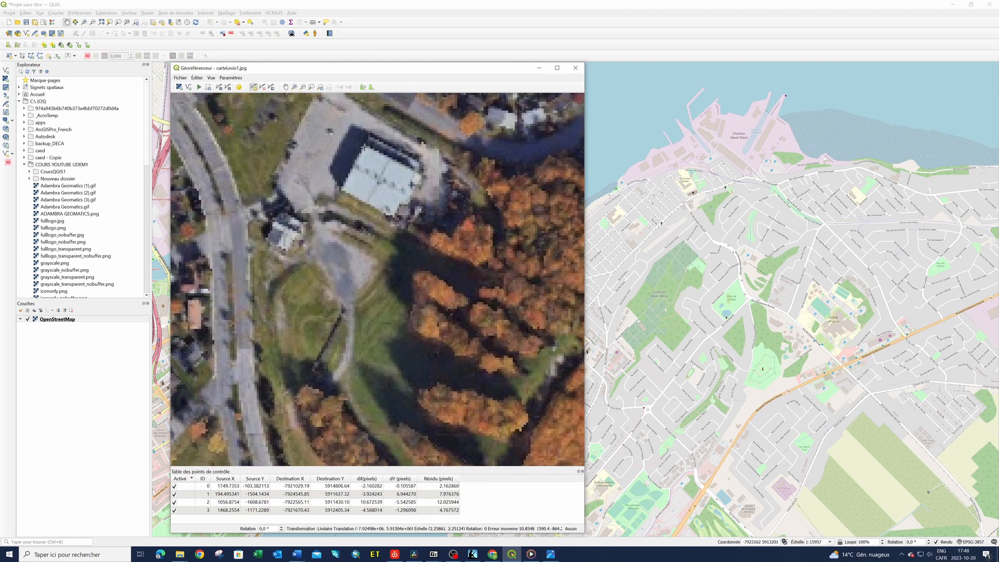
scroll(363, 152, up, 2)
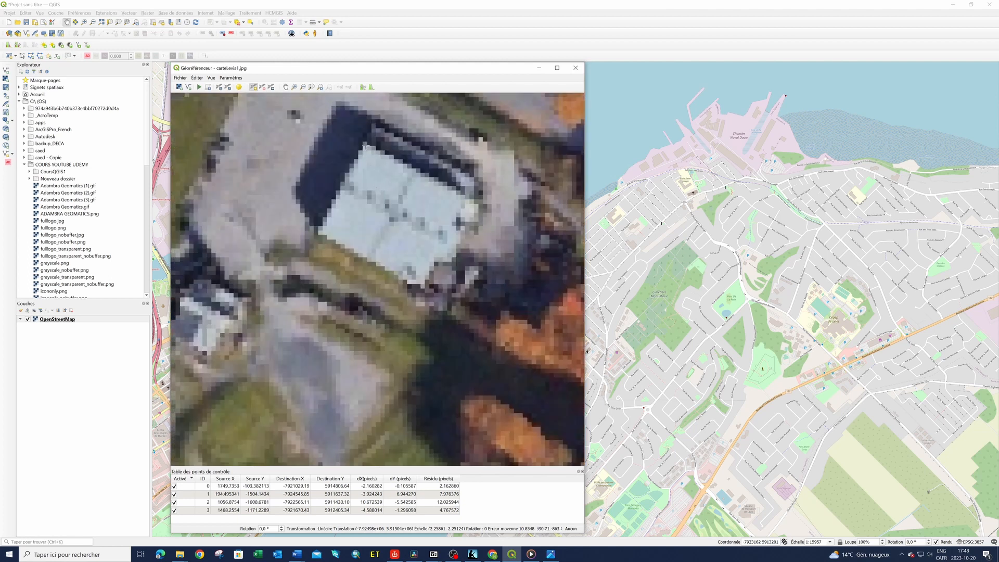
click(365, 144)
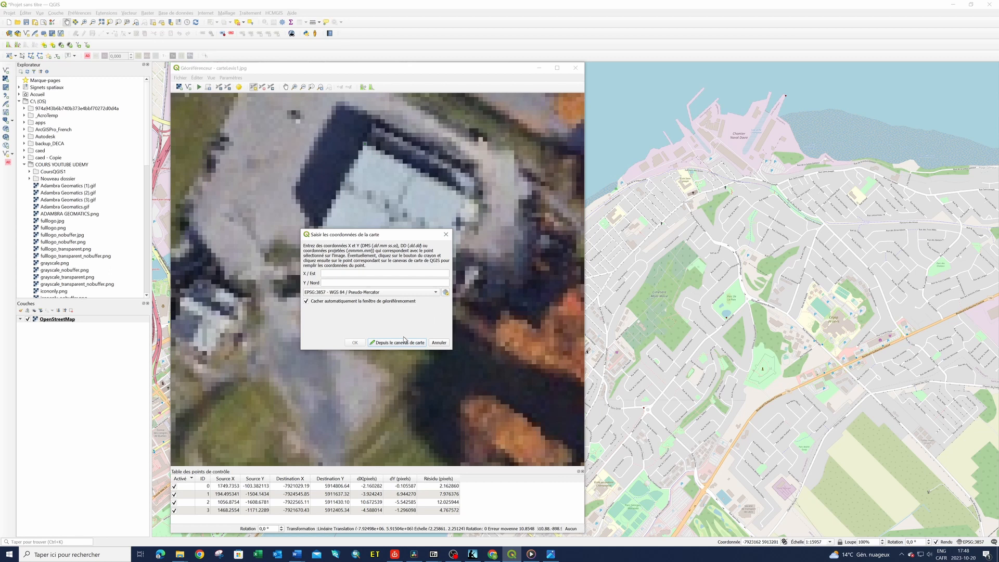
Match the point to the northern corner of the small building southwest of Centre de plein air de Lévis, about X -7921477, Y 5913016, and accept it
click(402, 343)
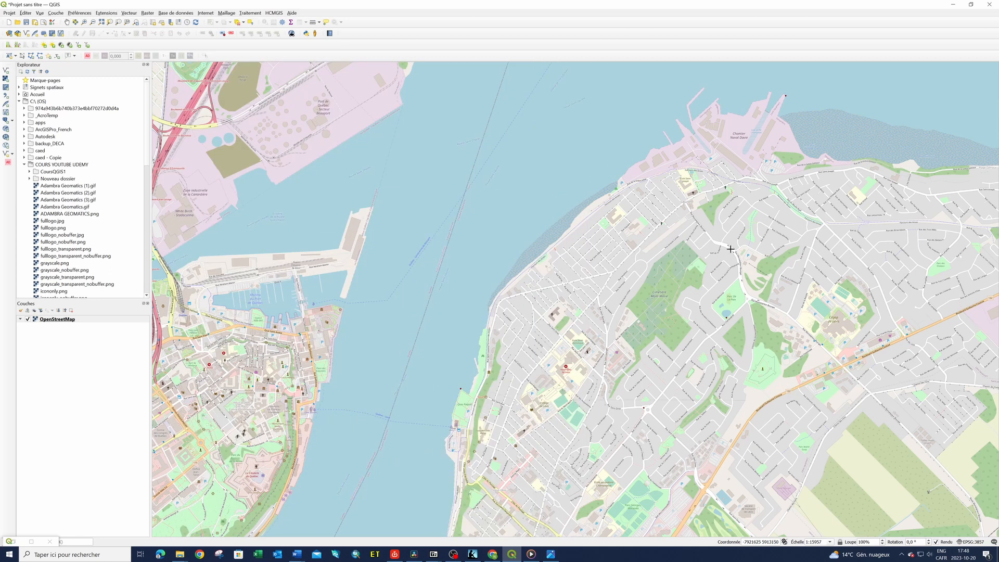
scroll(752, 256, up, 2)
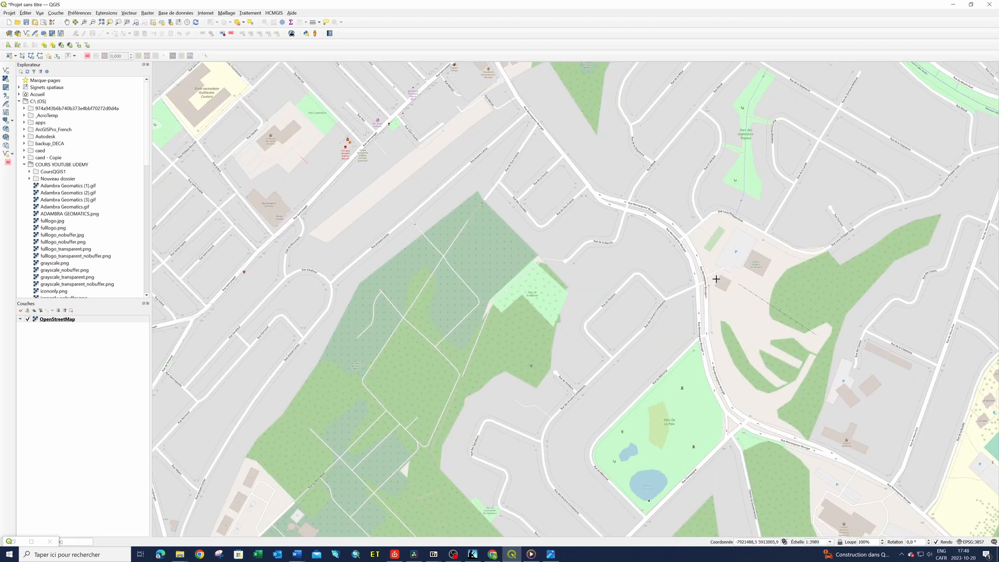
scroll(716, 279, up, 1)
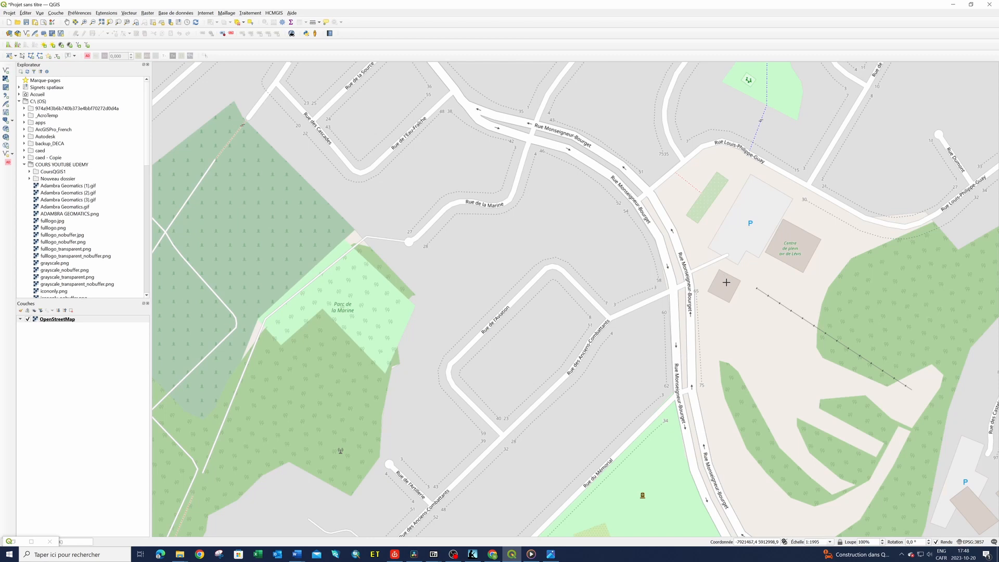
scroll(727, 282, up, 1)
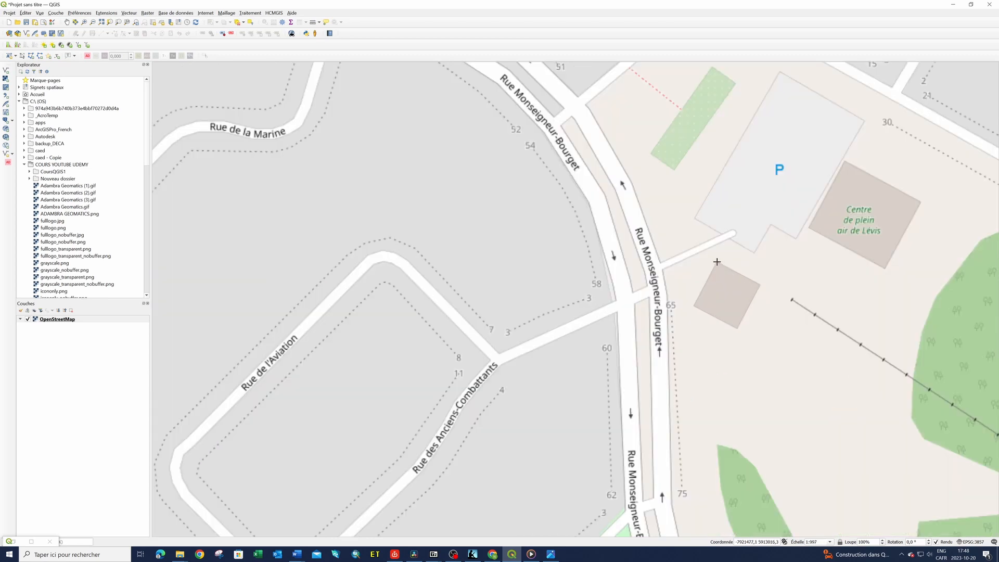
click(715, 262)
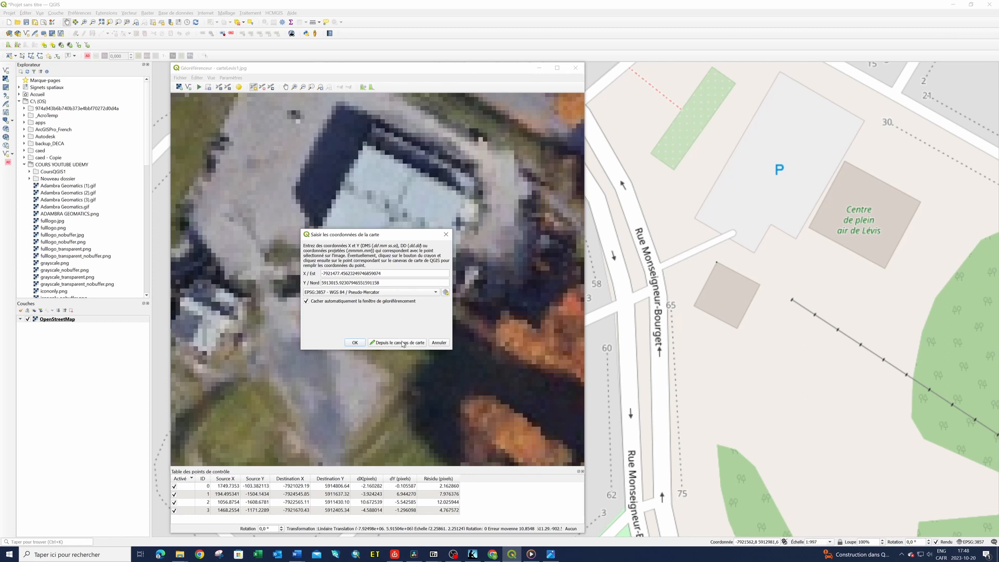
click(355, 342)
Mark a control point on the aerial image at the northern corner of the Falcons football field
scroll(485, 332, up, 4)
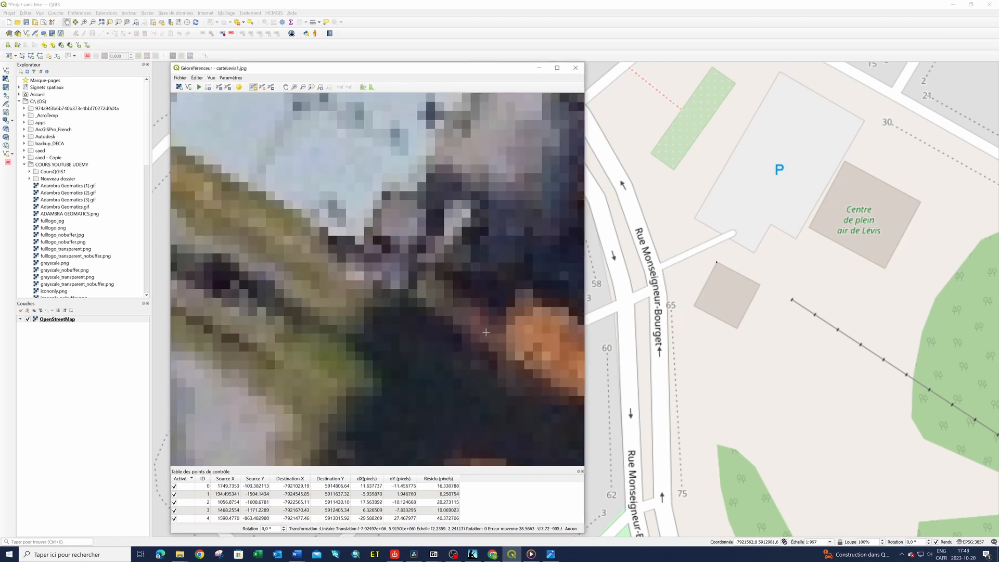
scroll(485, 332, down, 2)
scroll(485, 332, down, 6)
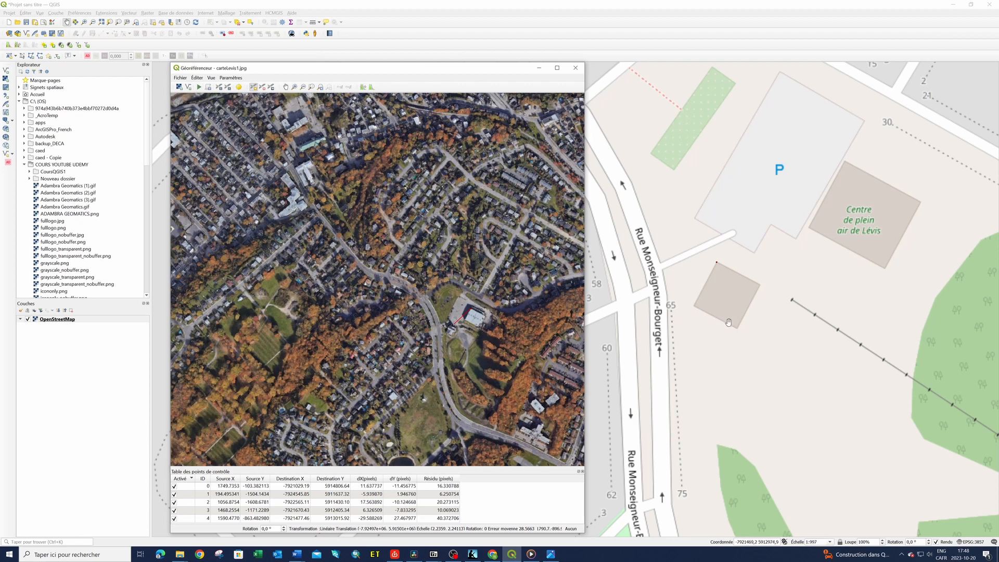
scroll(729, 326, down, 1)
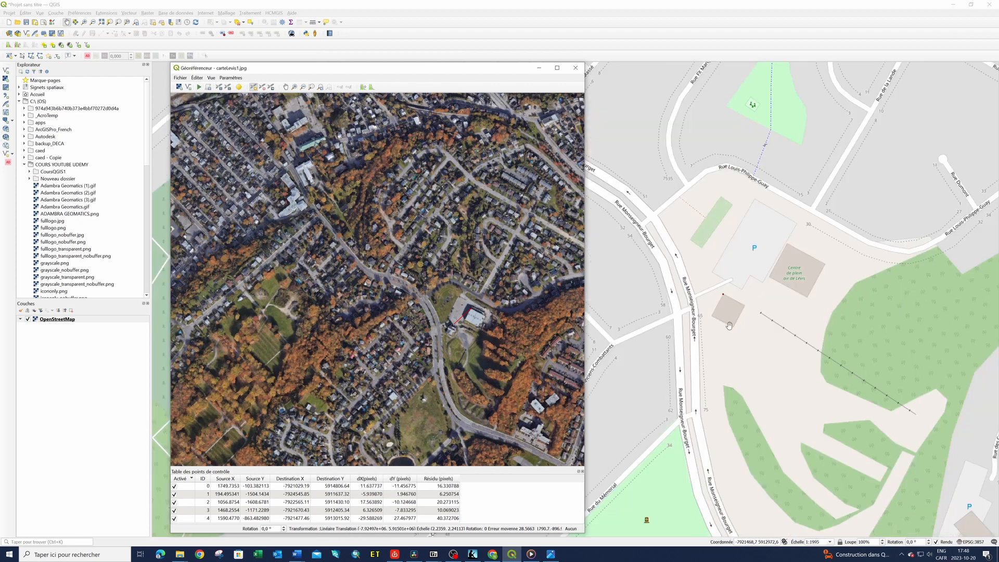
scroll(729, 326, down, 2)
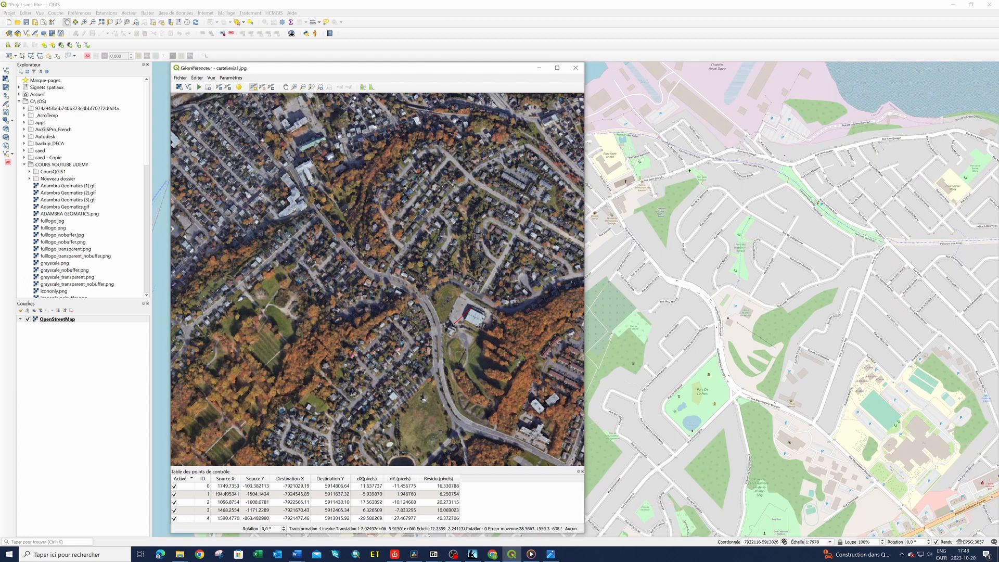
scroll(669, 270, down, 1)
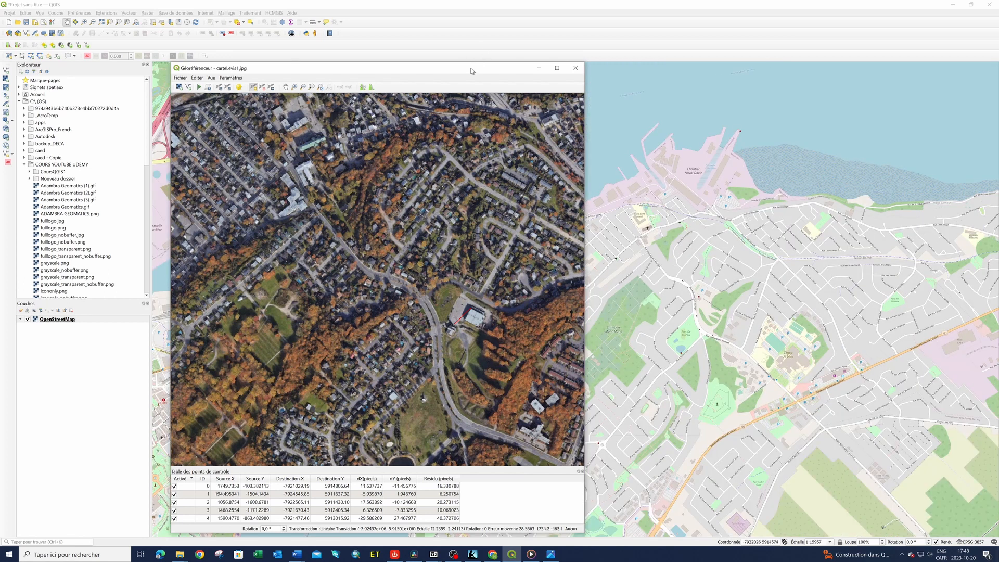
drag(471, 72, 448, 82)
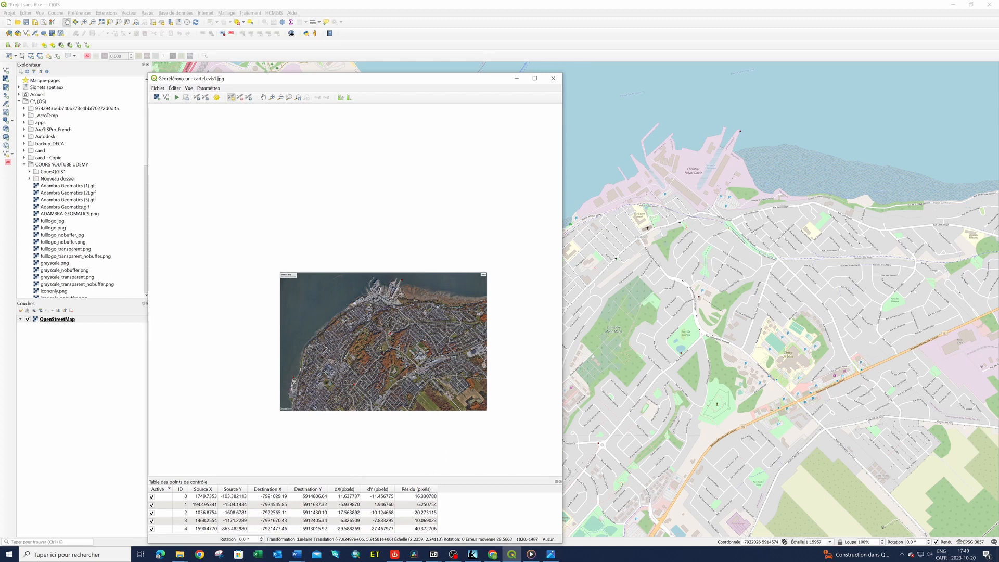
scroll(407, 376, up, 3)
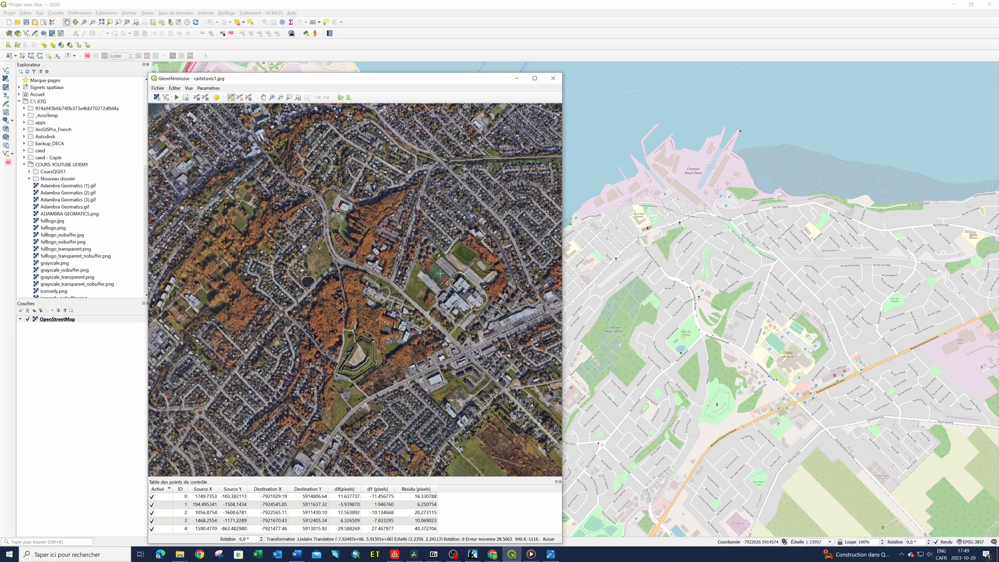
scroll(434, 263, up, 2)
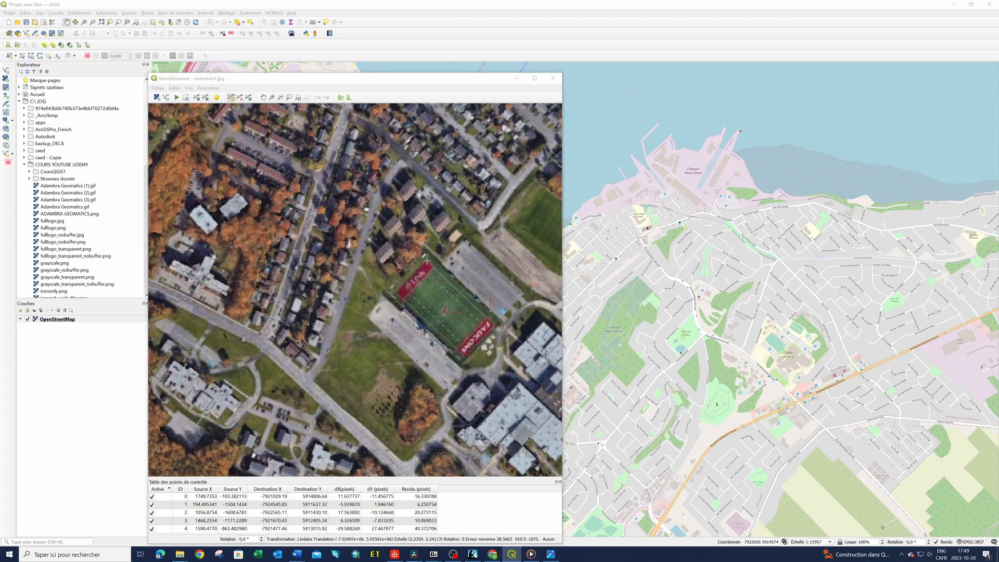
click(426, 262)
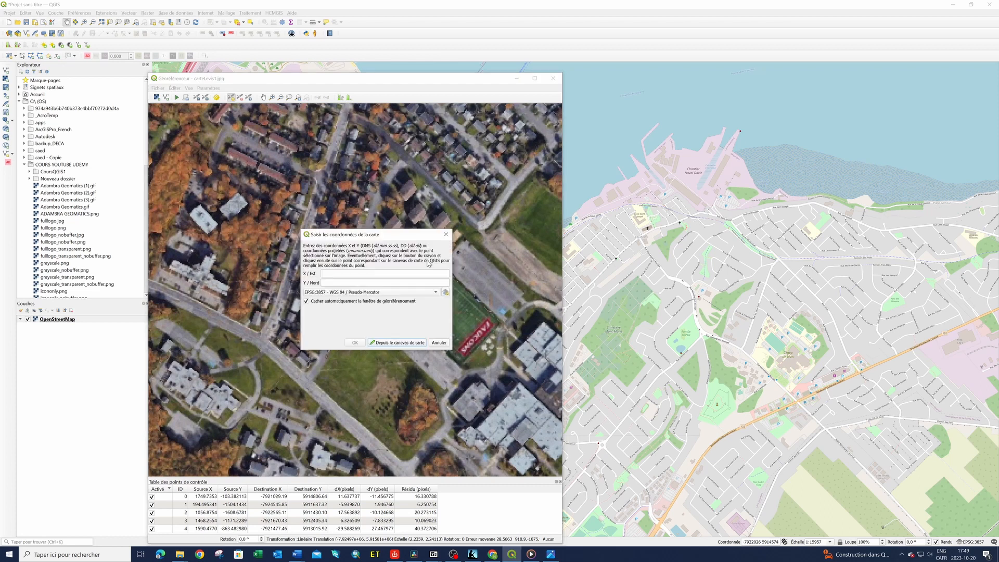
Match the point to the northern corner of the football pitch southeast of L'Érable, about X -7920690, Y 5912629, and accept it
click(405, 343)
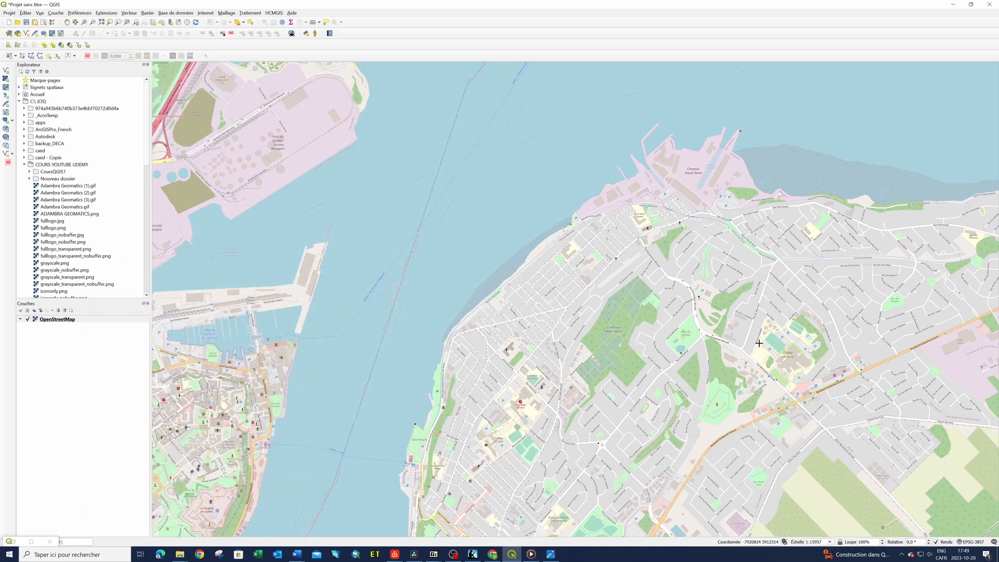
scroll(768, 334, up, 3)
scroll(768, 334, up, 1)
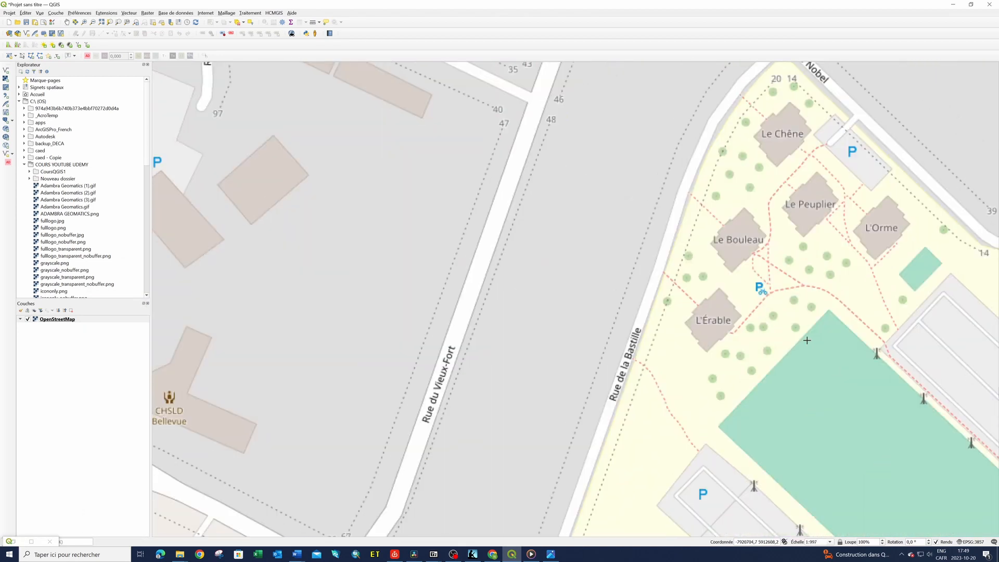
click(829, 310)
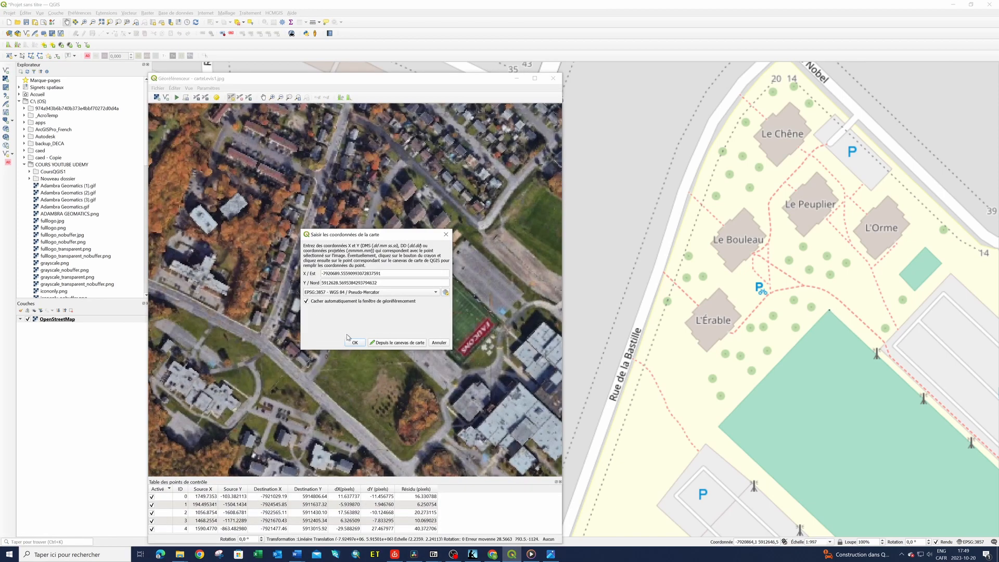
click(355, 343)
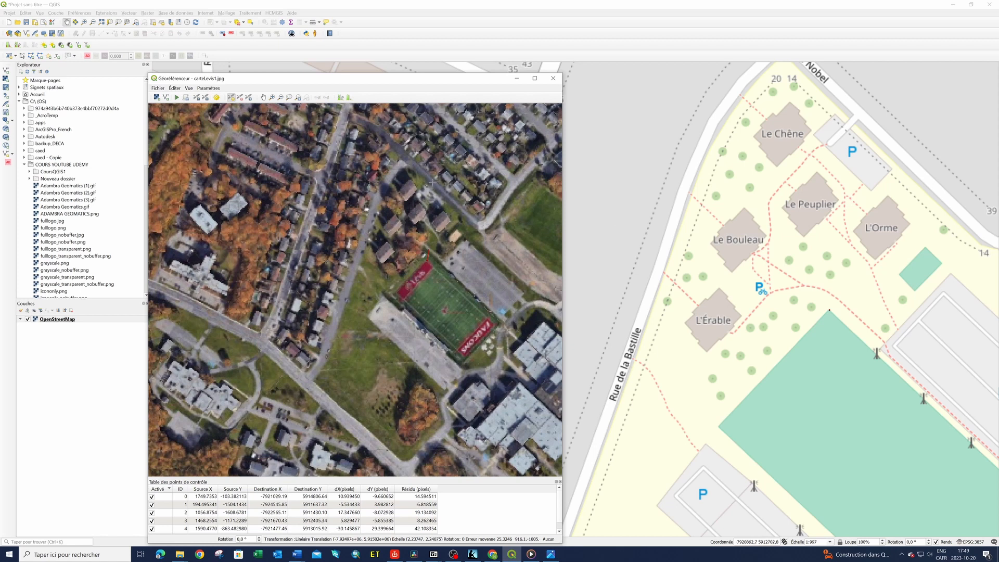
Examine the aerial image and the surrounding base map for the distribution of control points and remaining landmarks
scroll(788, 334, up, 1)
scroll(764, 328, down, 3)
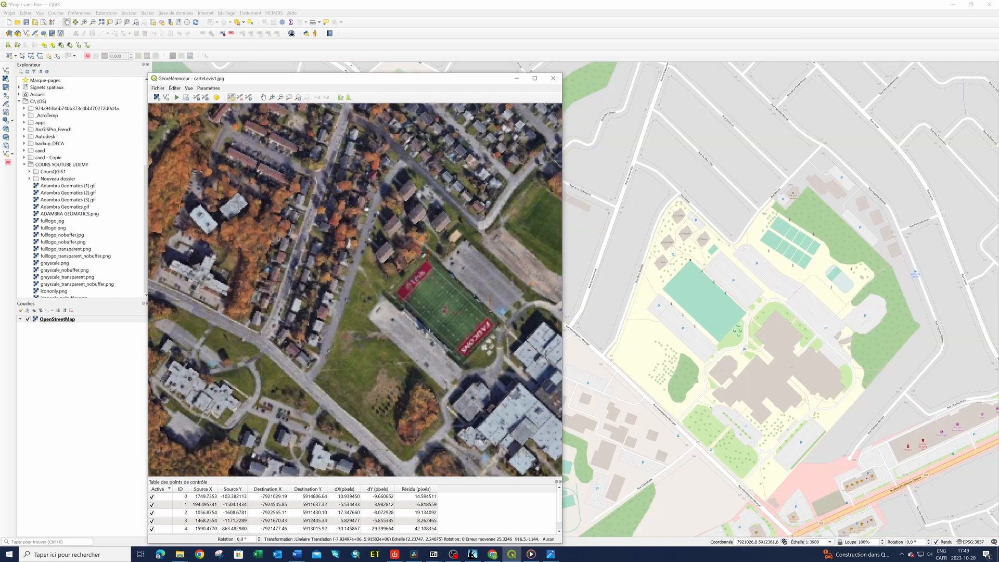
scroll(415, 311, down, 5)
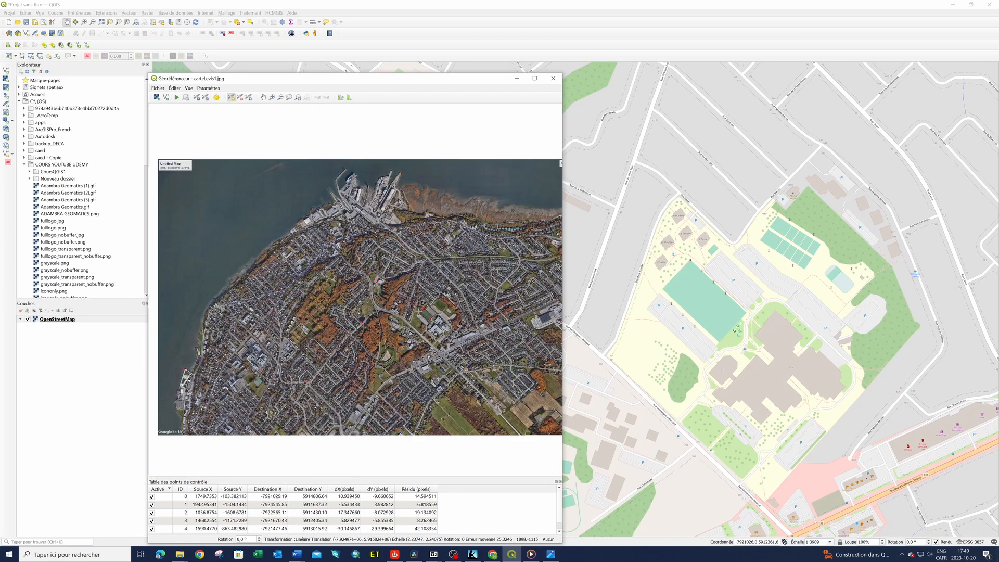
scroll(422, 309, down, 2)
scroll(440, 343, up, 2)
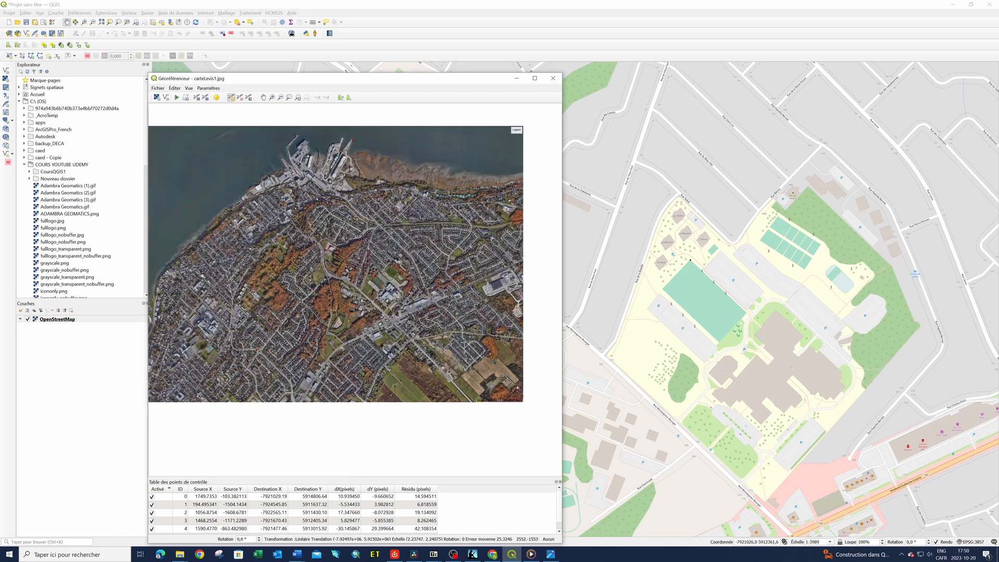
scroll(440, 343, up, 2)
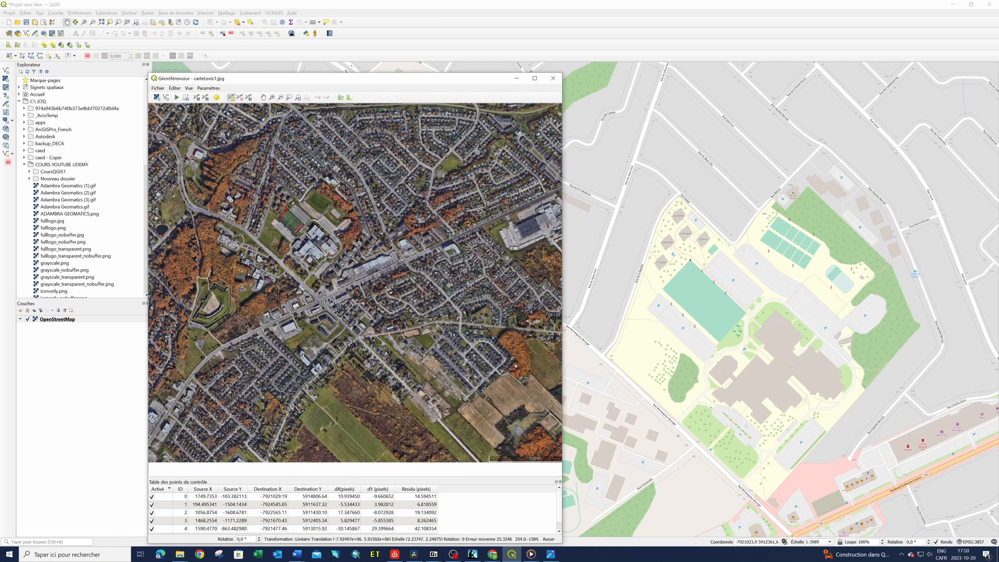
scroll(409, 347, up, 1)
scroll(458, 338, down, 3)
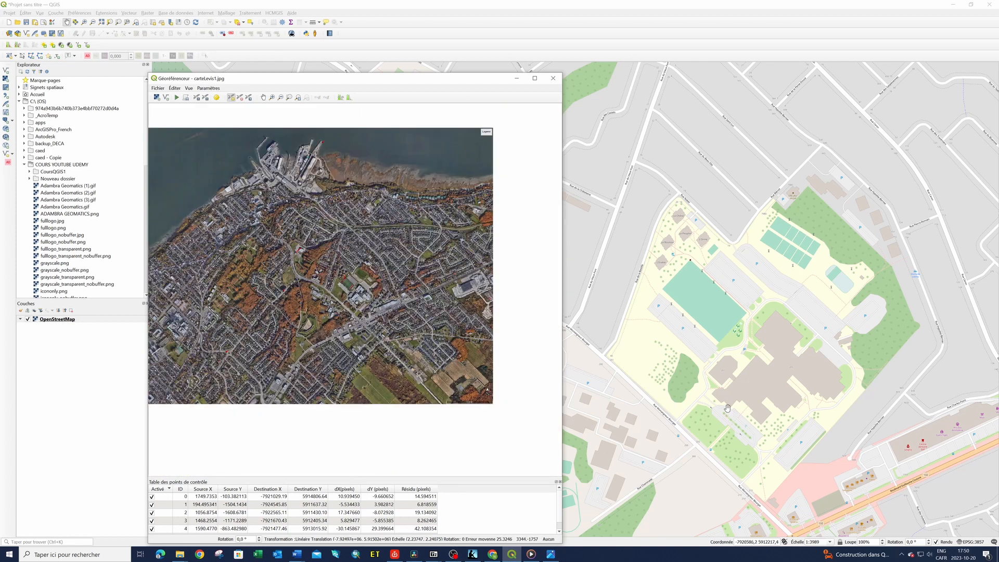
scroll(724, 385, up, 1)
scroll(721, 375, down, 1)
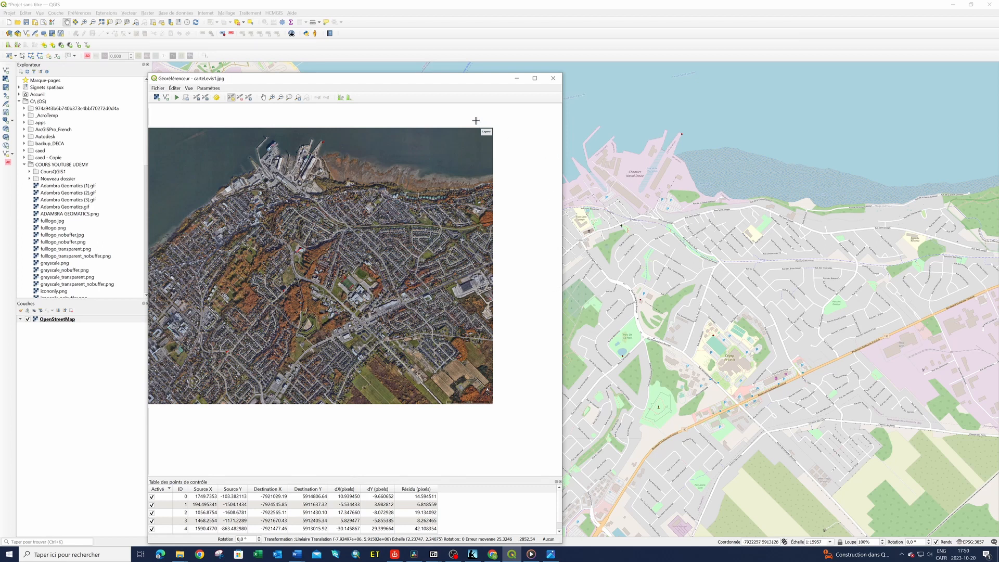
Set the transformation type to Thin plate spline and the target coordinate system to the default EPSG:4326 - WGS 84
drag(458, 79, 682, 28)
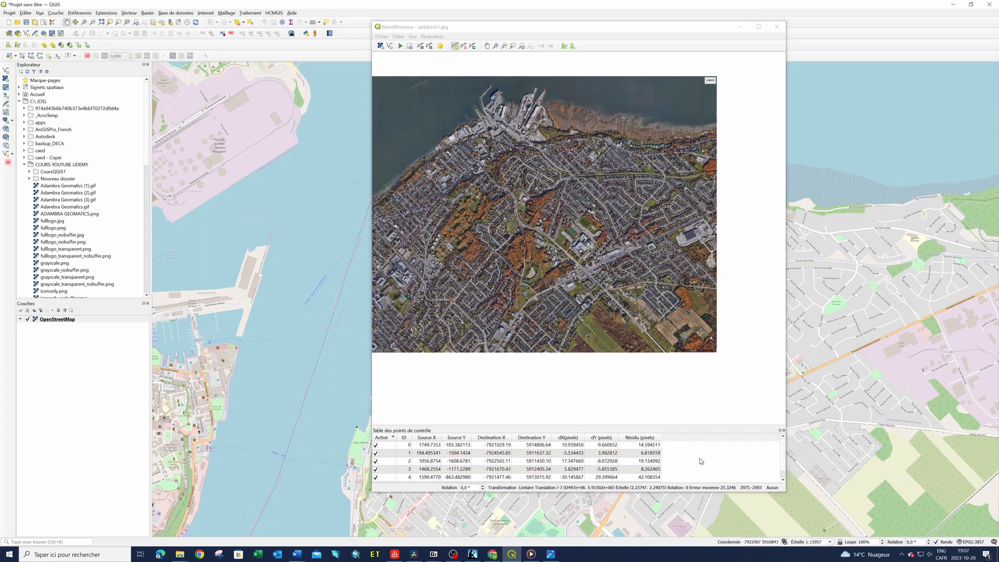
click(432, 37)
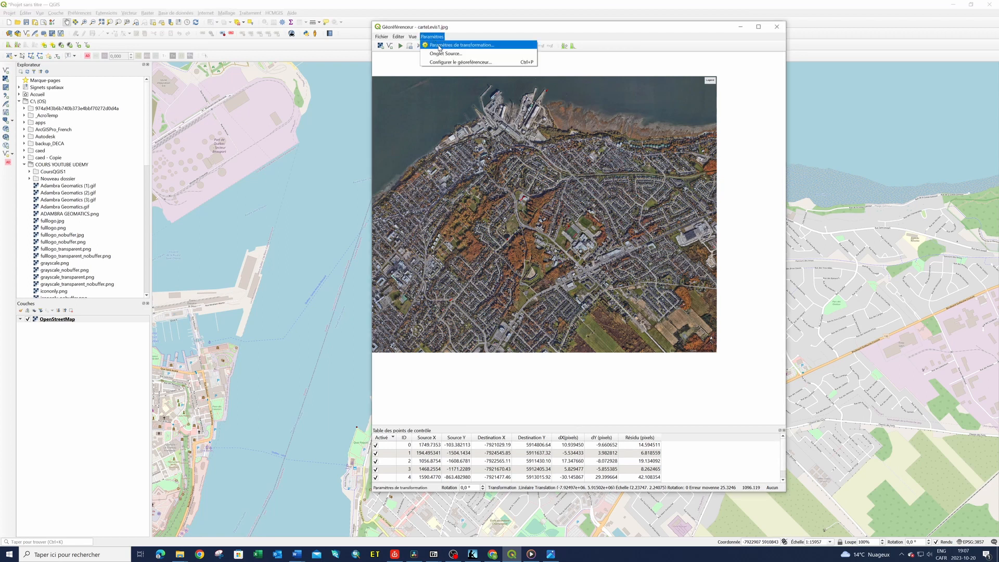
click(440, 46)
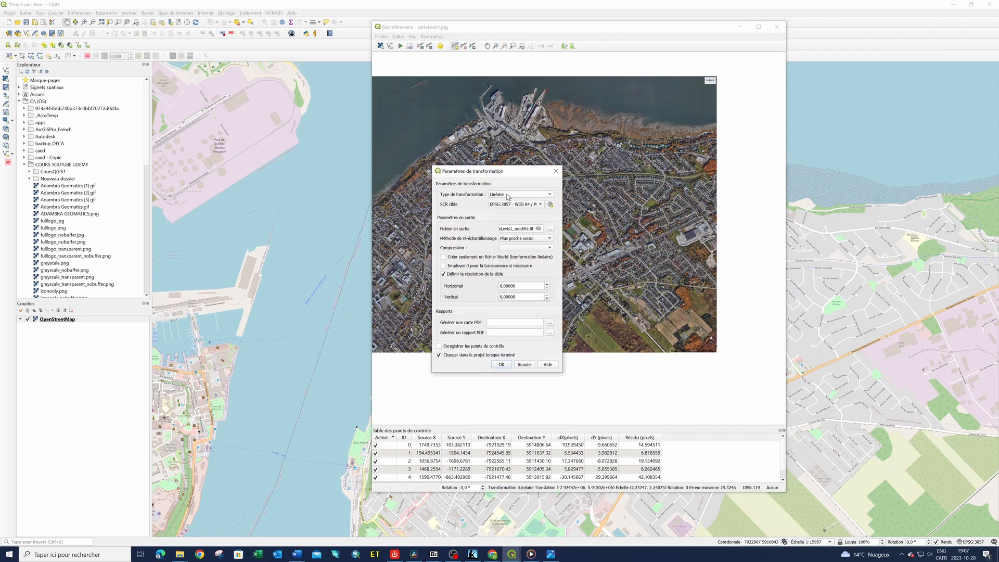
click(550, 196)
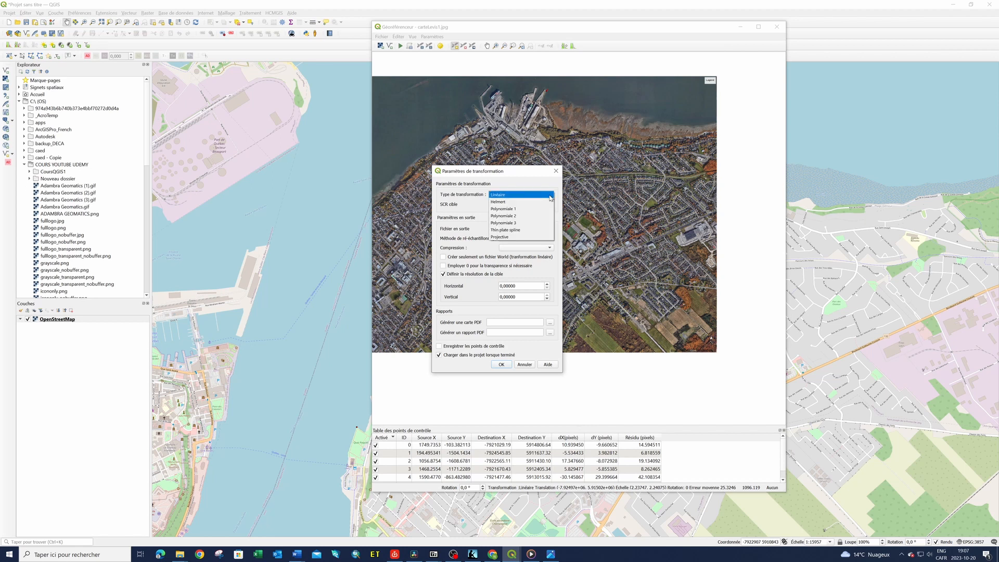
click(504, 232)
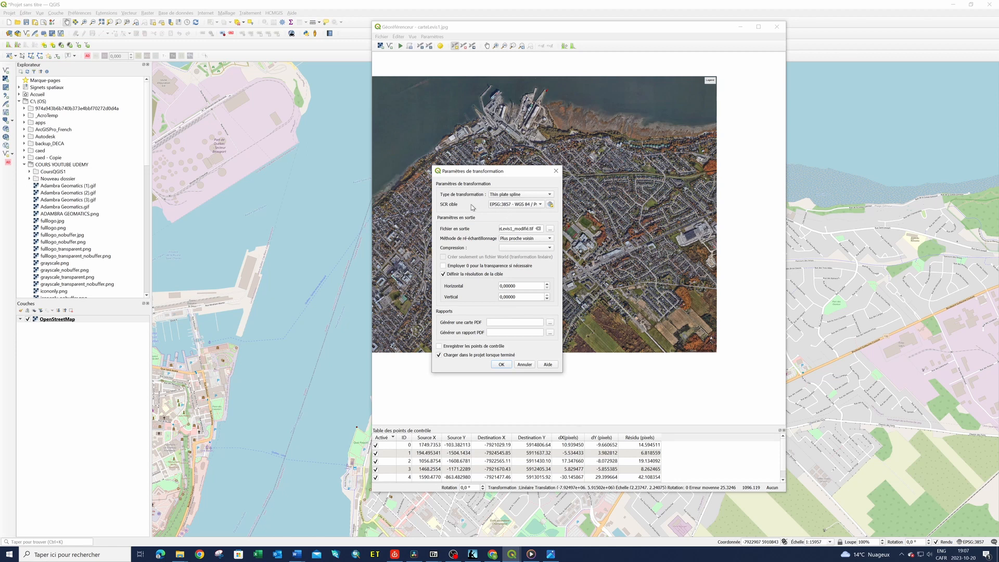
click(541, 205)
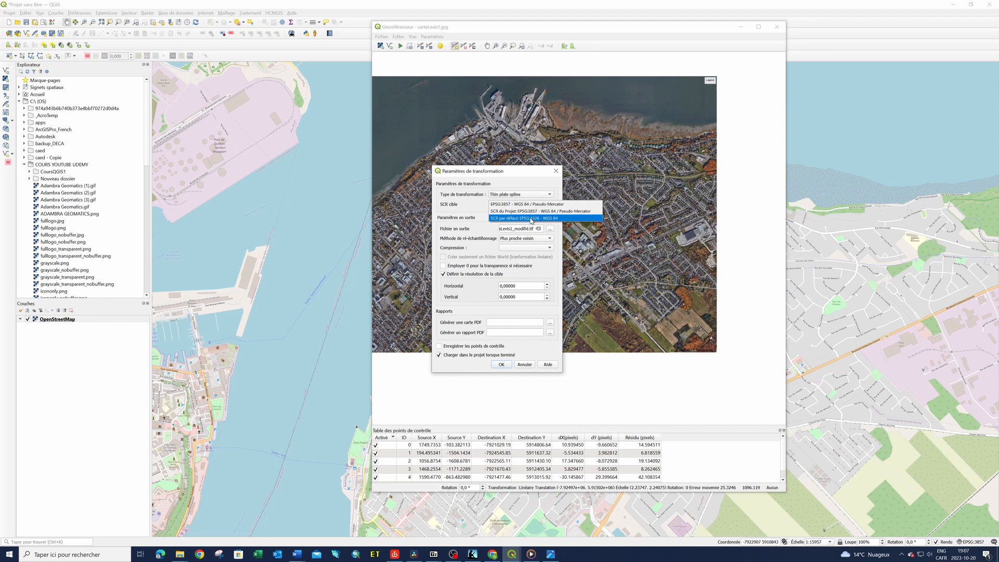
click(531, 218)
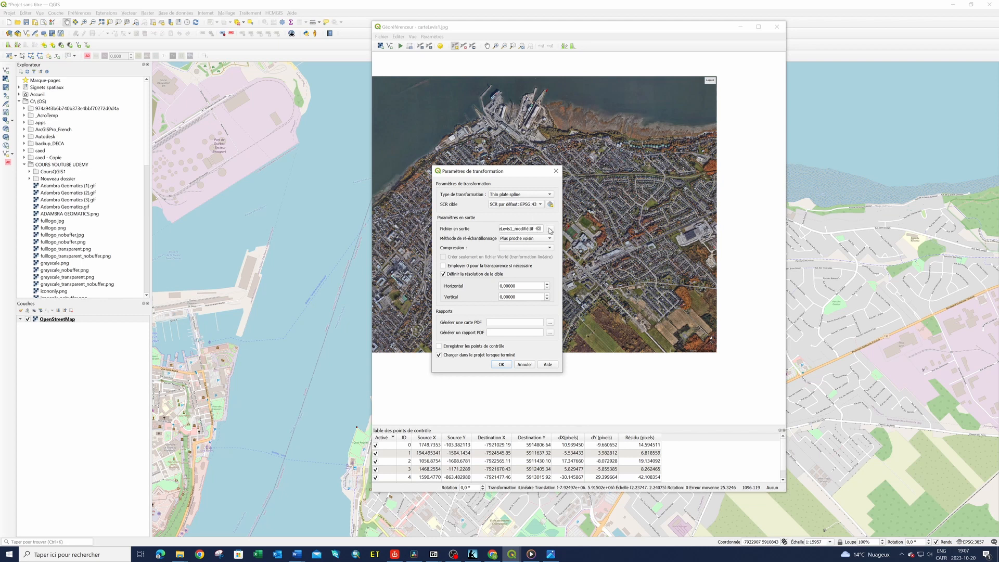
Set the output file to carteLevis1_modifié.tif in the CoursQGIS1 folder inside COURS YOUTUBE UDEMY on drive C
click(549, 230)
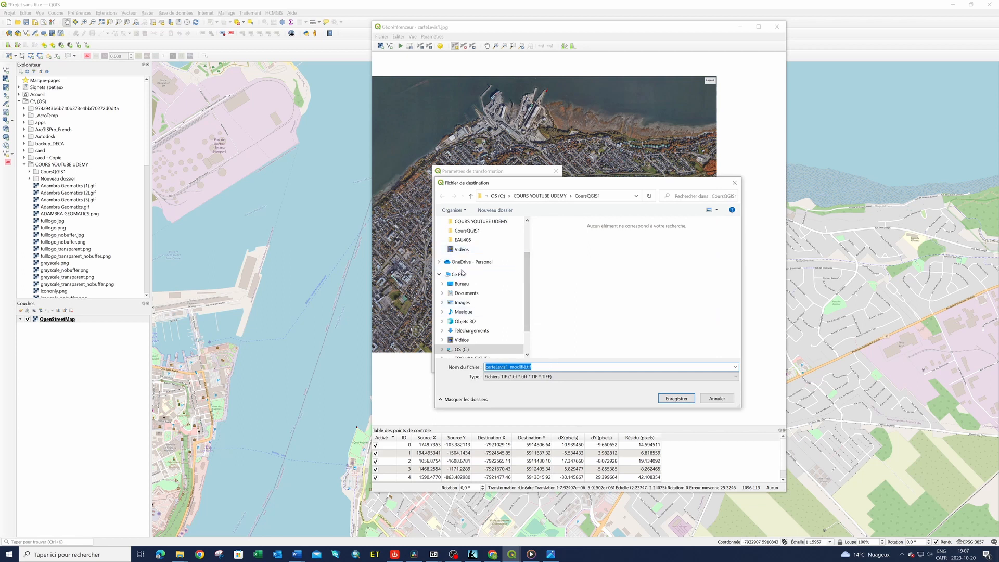
click(463, 277)
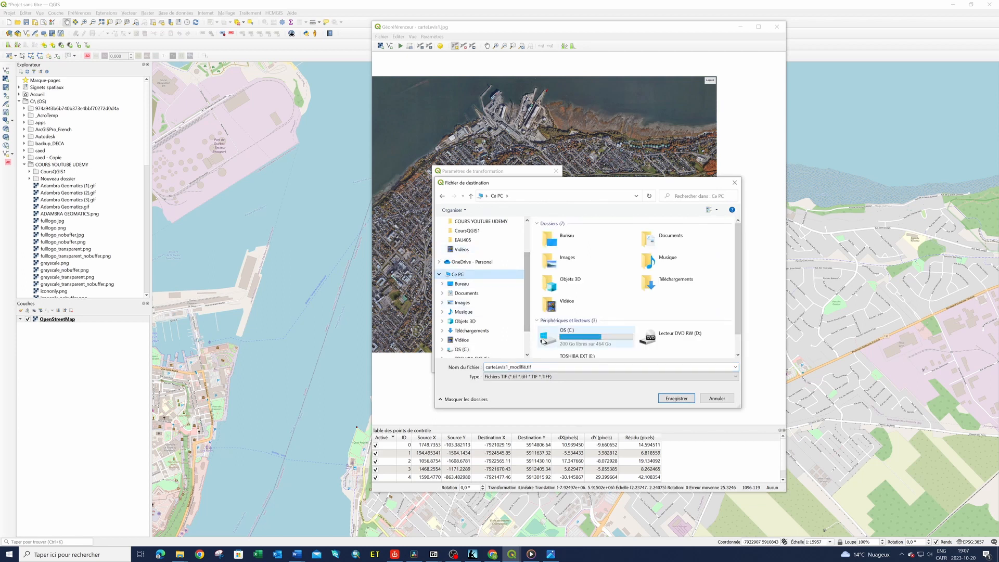
click(580, 339)
double_click(581, 339)
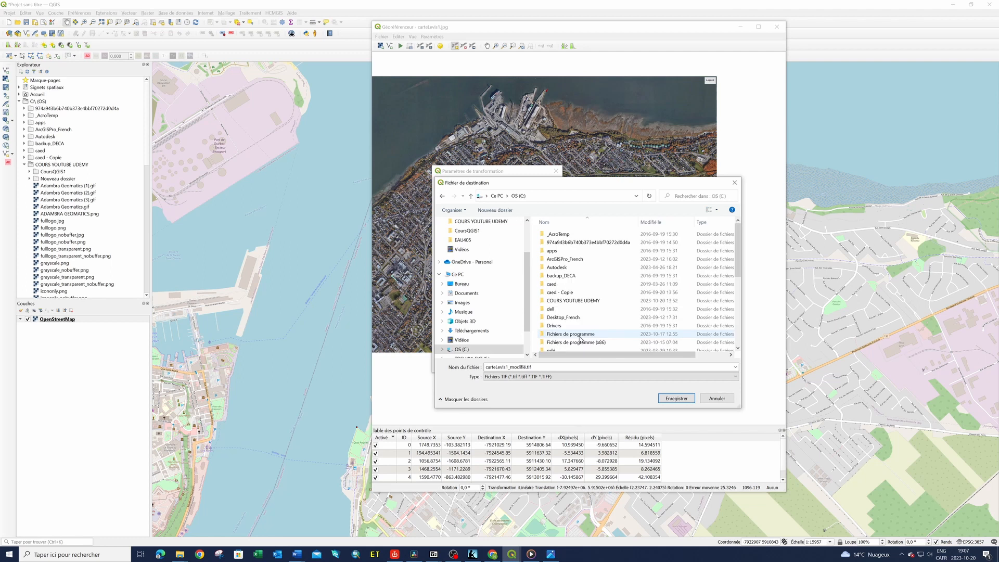
double_click(580, 302)
double_click(558, 243)
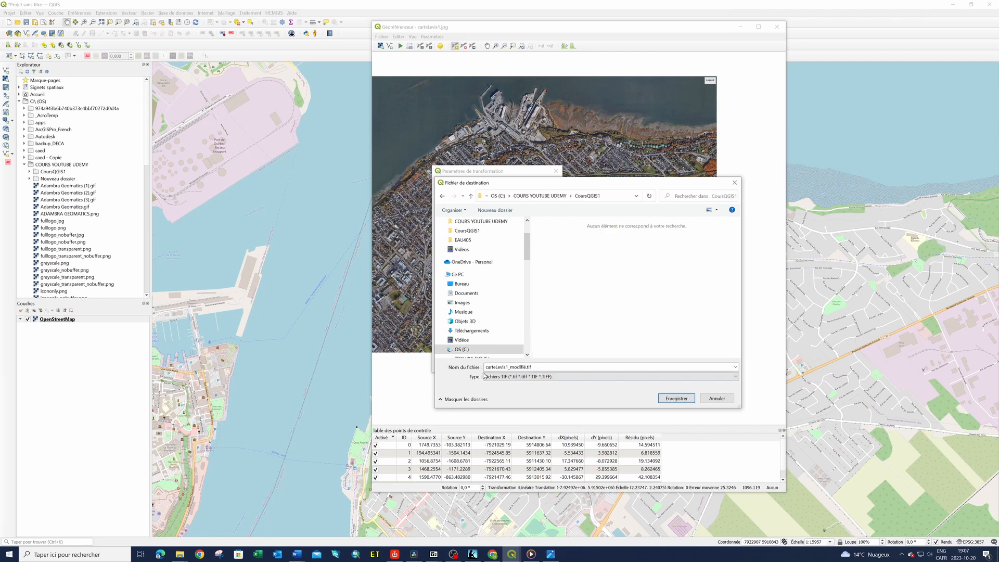
click(678, 402)
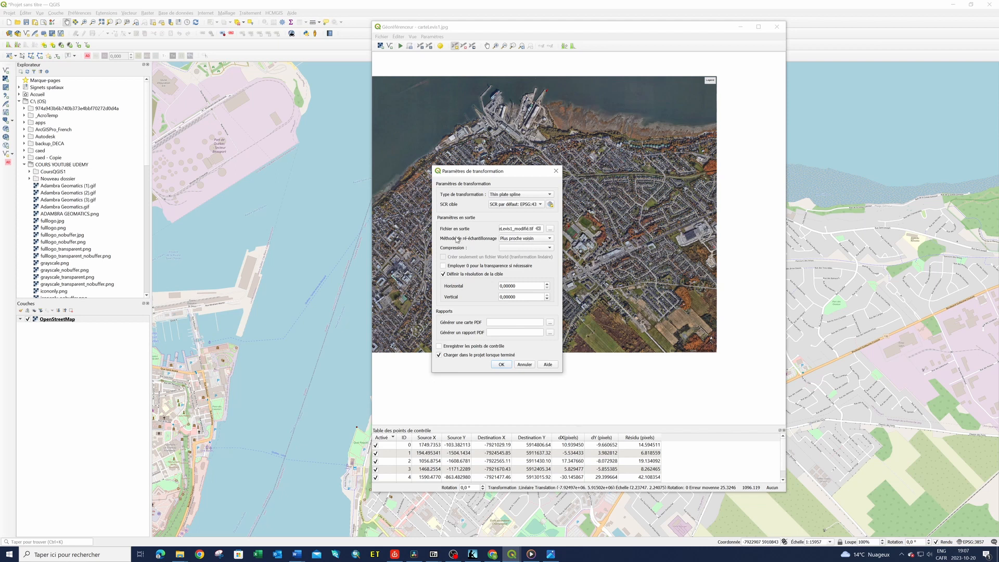
Choose Cubic Spline resampling, turn off the custom target resolution and automatic loading into the project, and accept the transformation settings
click(552, 239)
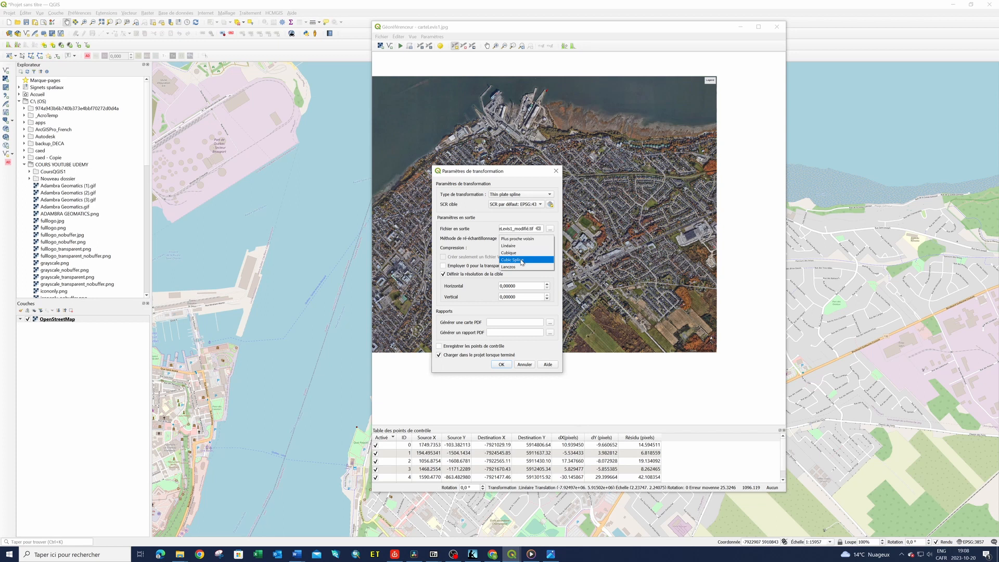
click(518, 260)
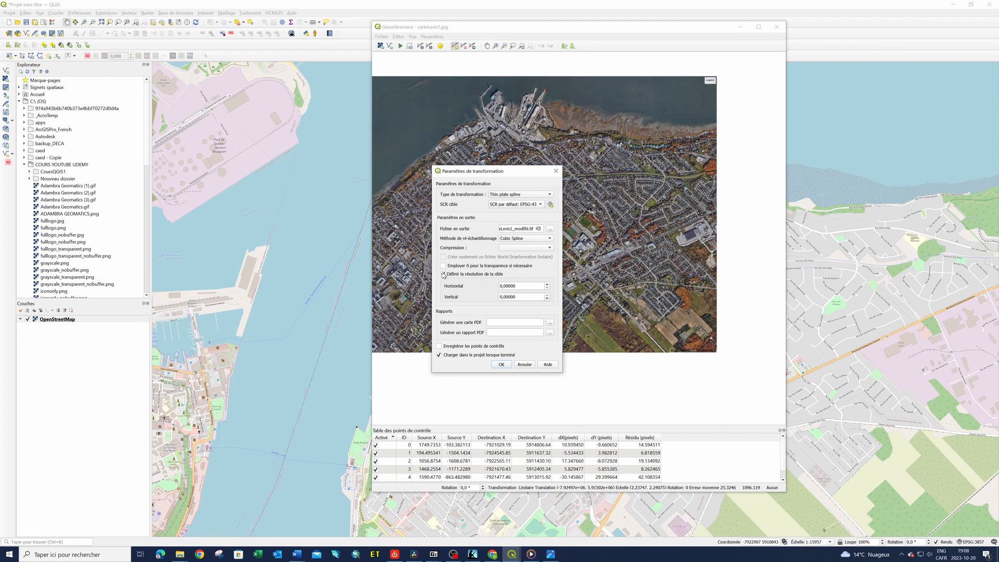
click(443, 274)
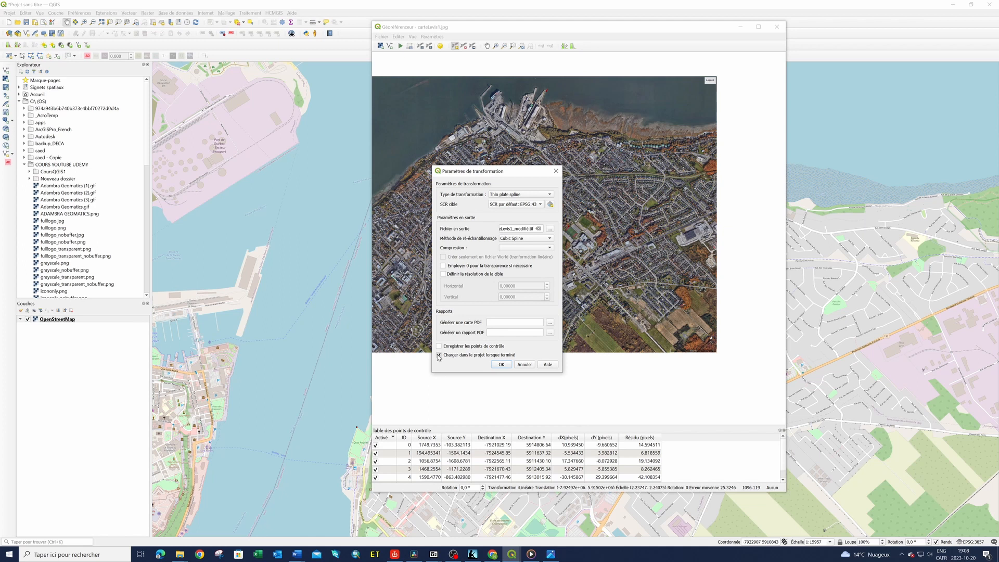
click(502, 365)
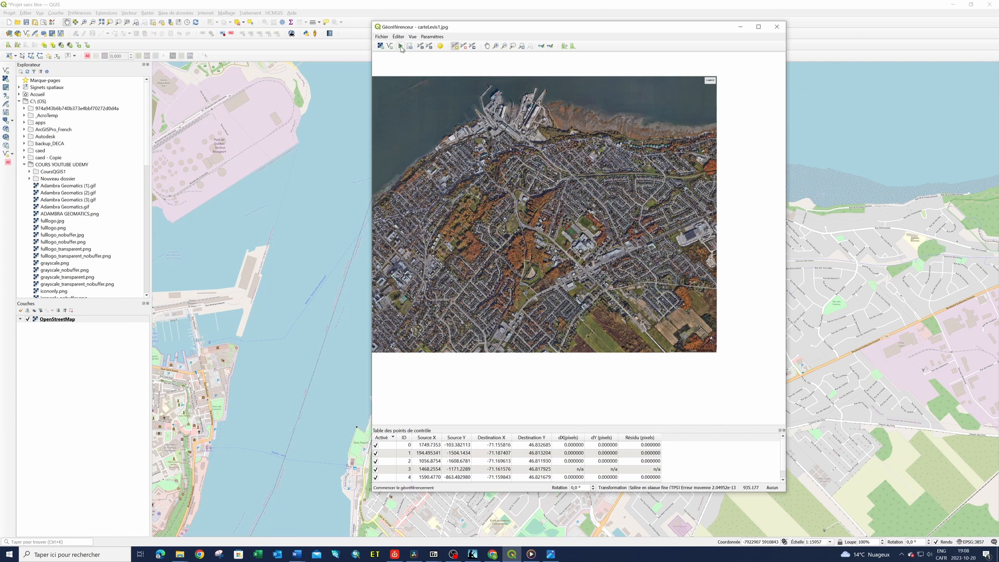
Run the georeferencing of the aerial image and minimize the georeferencer window to reveal the main map
click(400, 48)
drag(586, 28, 630, 89)
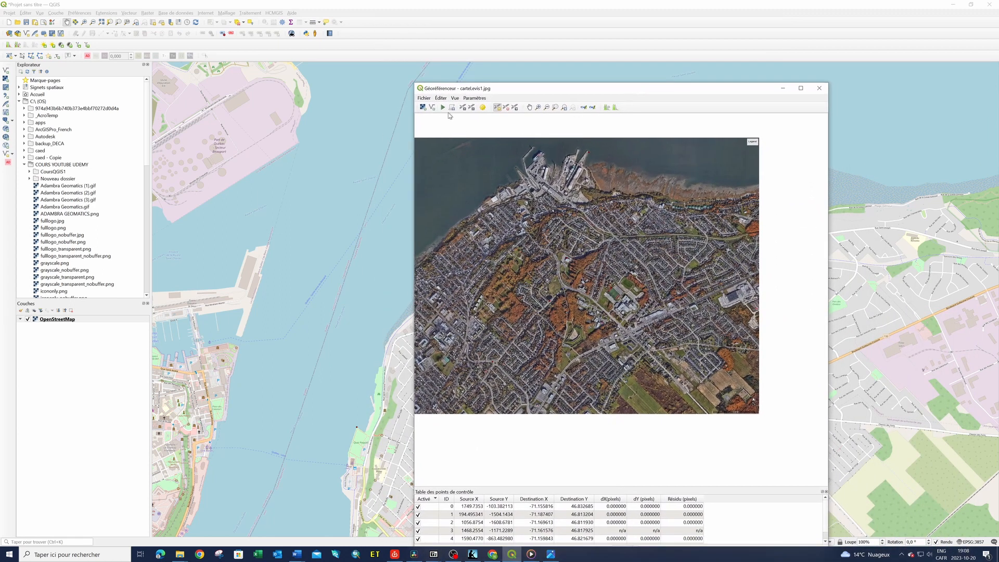
click(783, 88)
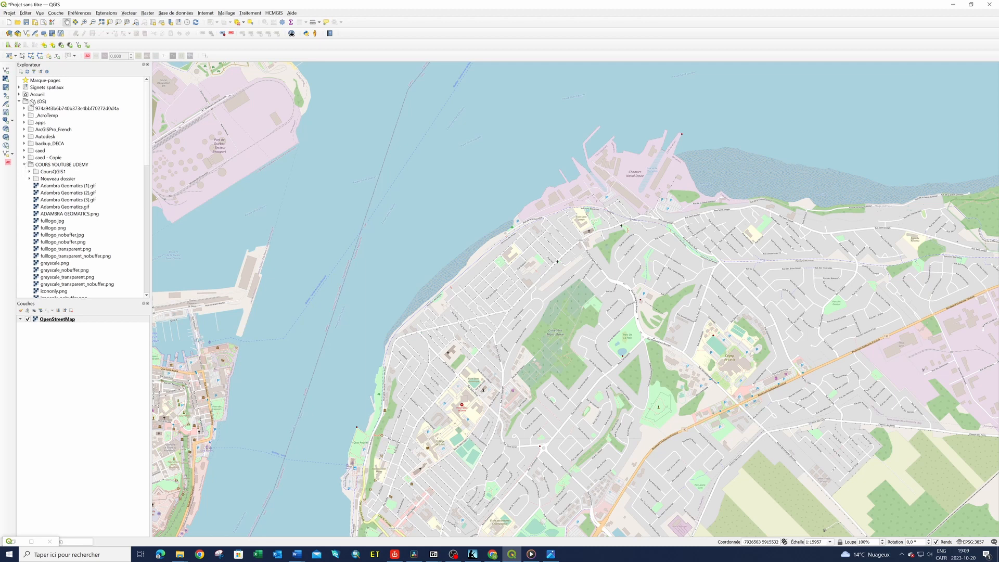
Add carteLevis1_modifié.tif from the CoursQGIS1 folder to the map as a layer and inspect its placement
click(30, 172)
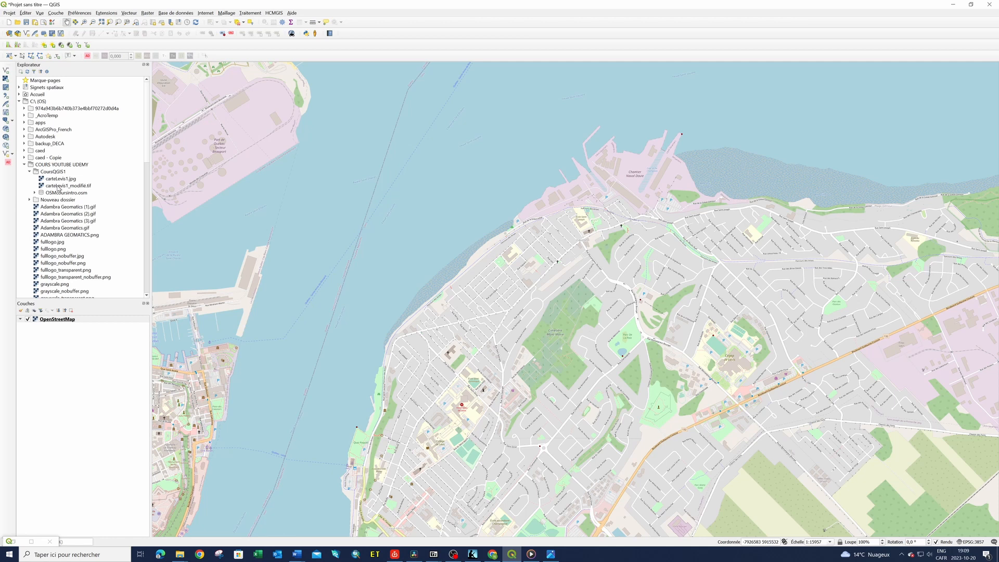
click(58, 187)
drag(59, 187, 291, 182)
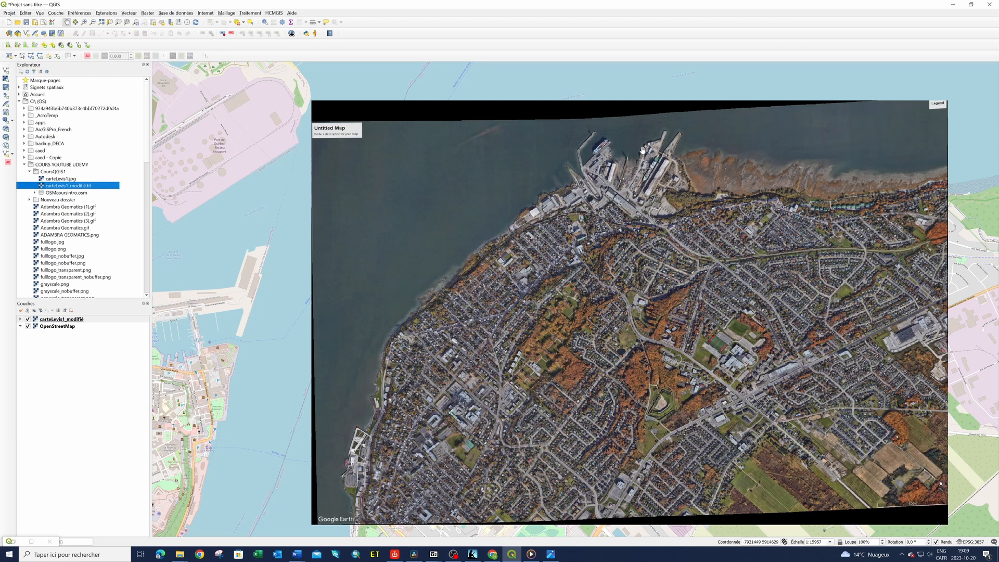
scroll(660, 142, up, 1)
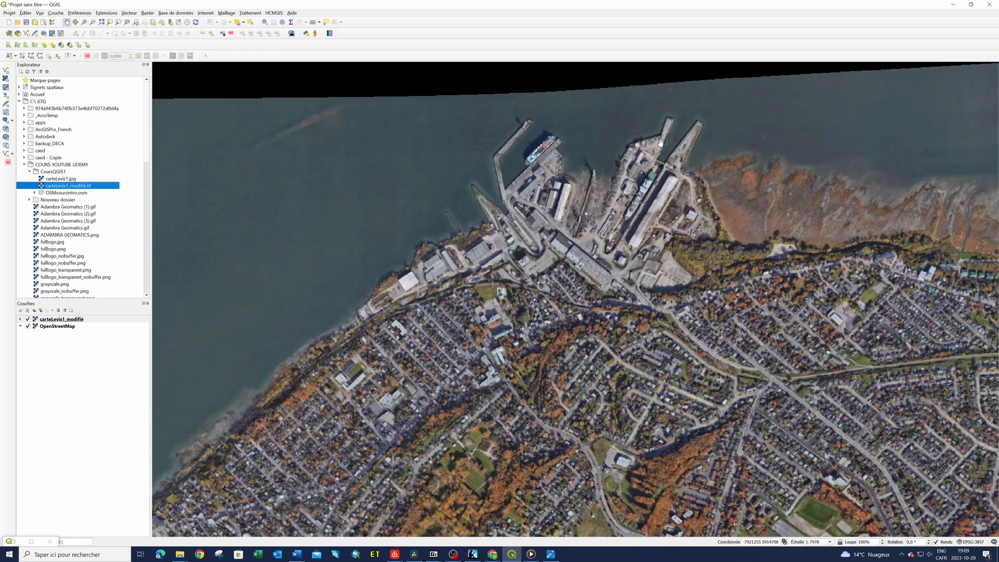
scroll(660, 141, down, 2)
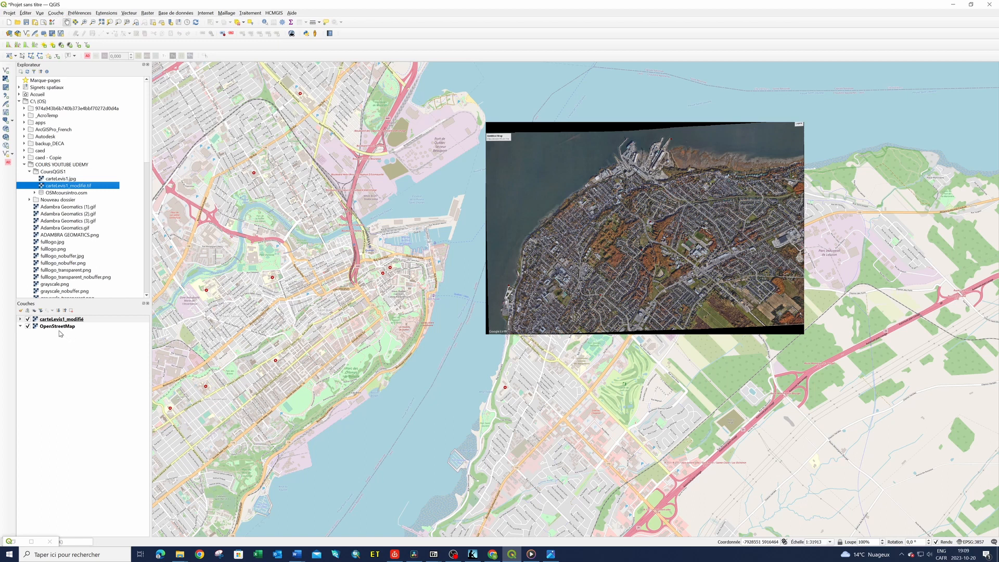
Set the global opacity of the carteLevis1_modifié layer to about 51.5%, apply it and close the layer properties
click(72, 321)
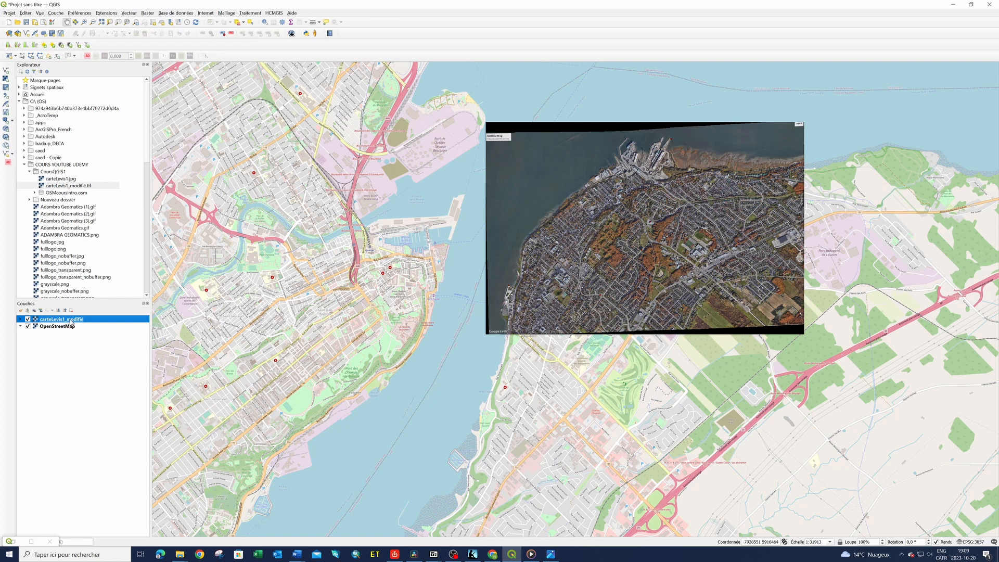
right_click(72, 321)
click(93, 459)
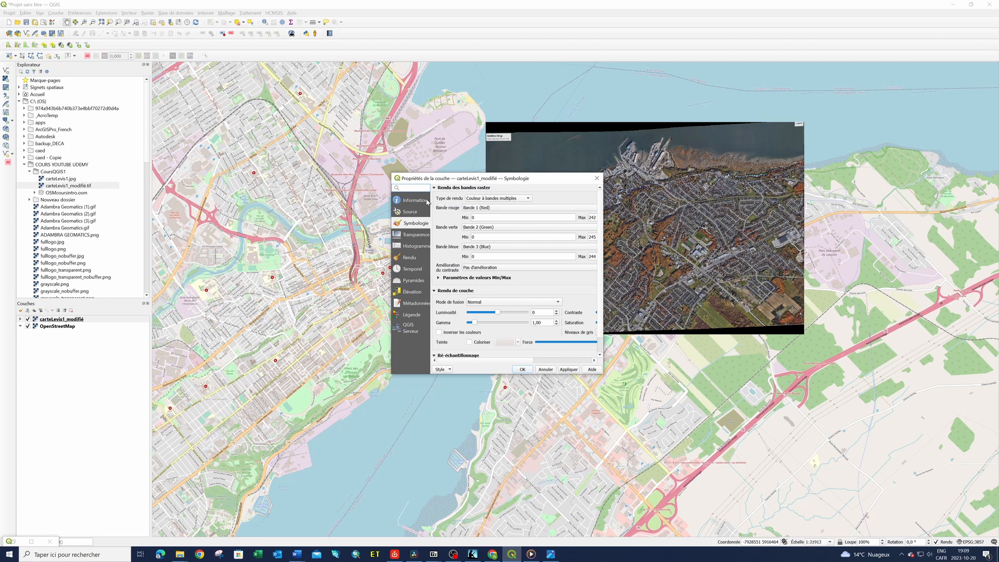
click(414, 236)
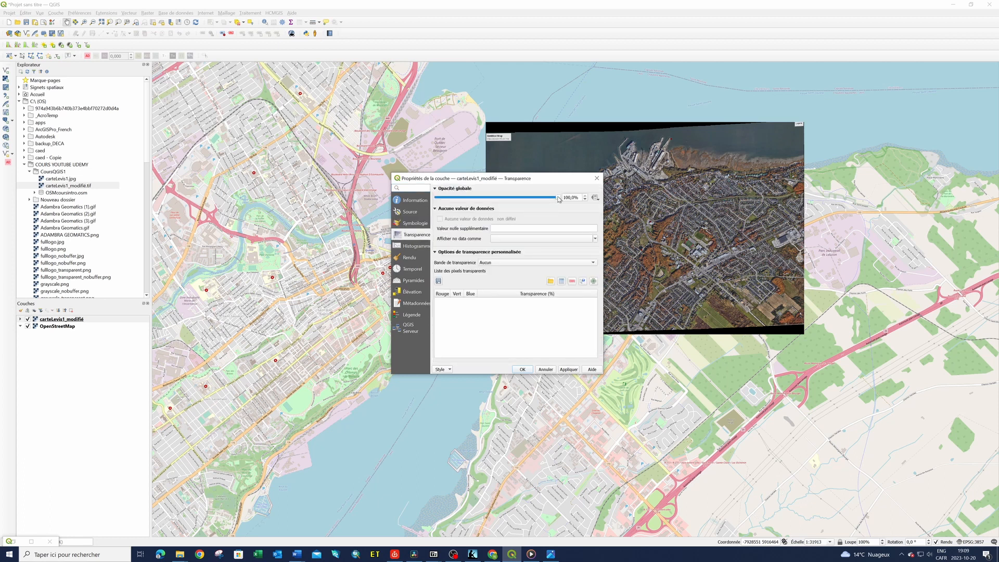
drag(559, 200, 501, 205)
click(568, 369)
drag(559, 180, 345, 200)
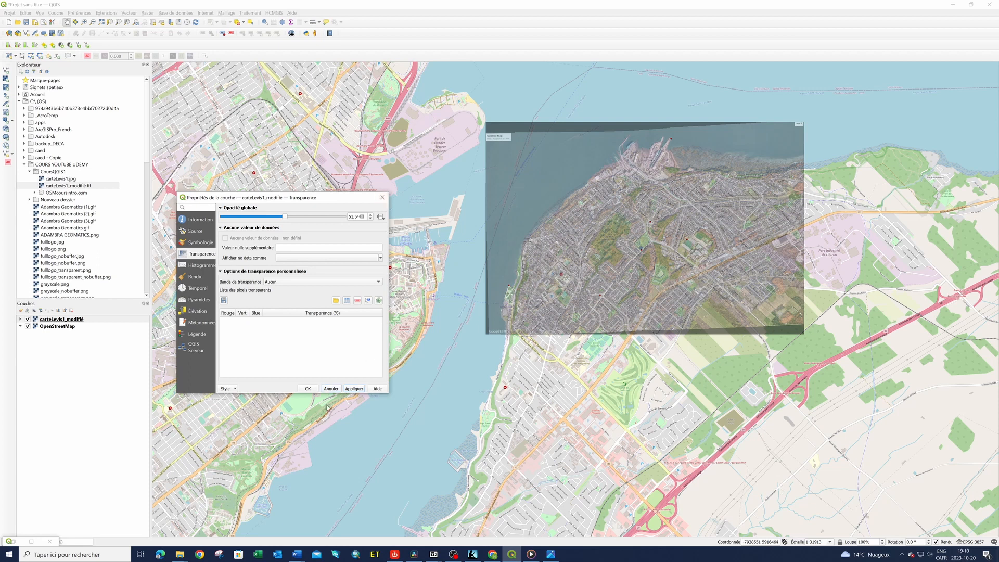
click(382, 197)
Examine how the semi-transparent aerial image lines up with the streets and shoreline of the OpenStreetMap base map
scroll(830, 201, down, 3)
scroll(799, 163, up, 6)
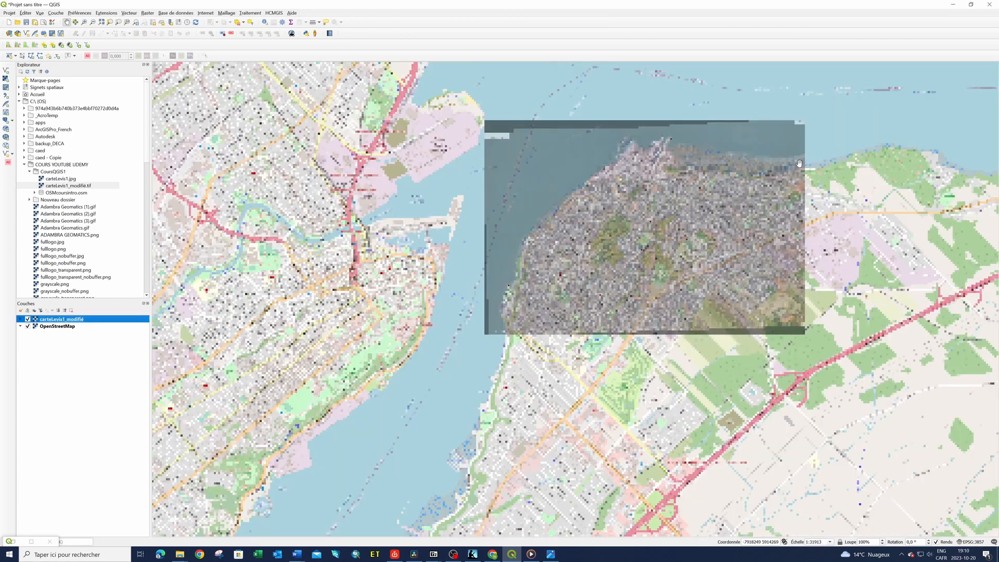
scroll(799, 163, down, 1)
scroll(787, 196, down, 1)
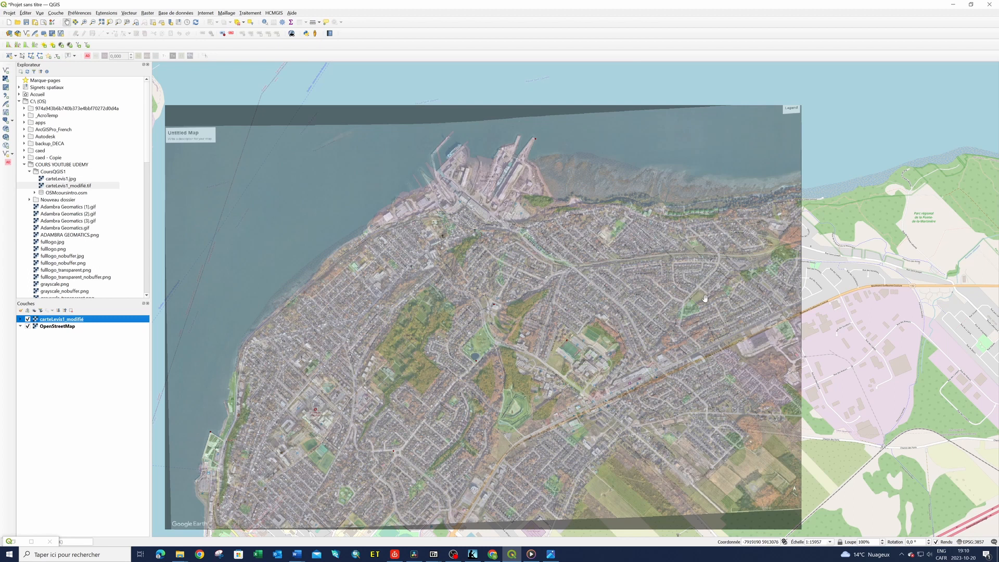
scroll(496, 308, down, 1)
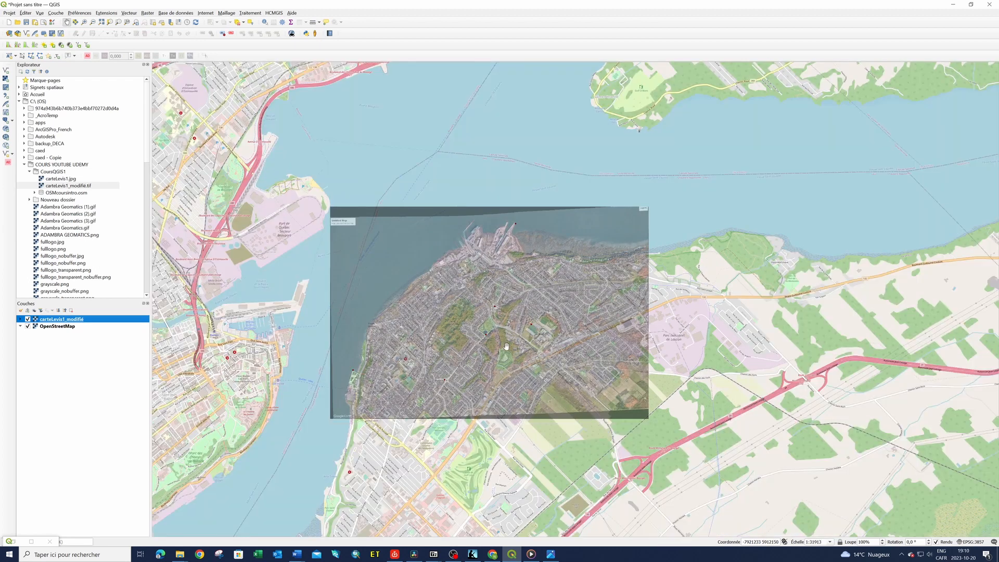